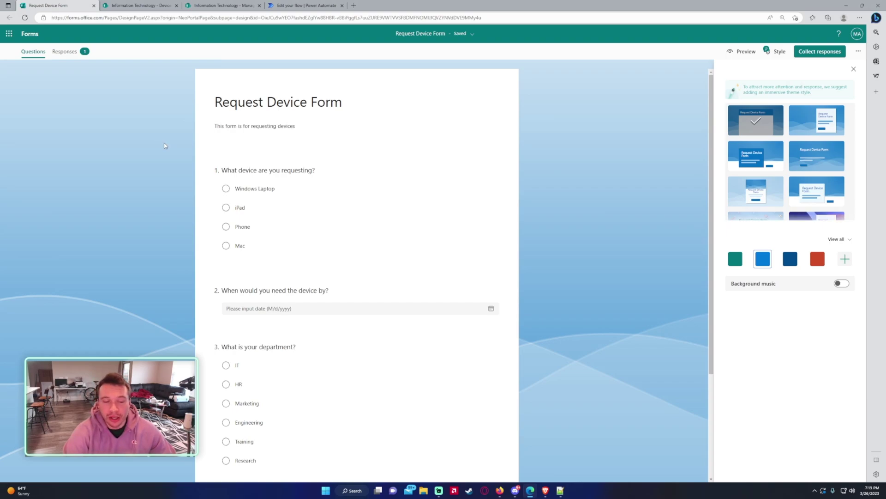
Close the Style pane and scroll through the Request Device Form questions
left_click(854, 69)
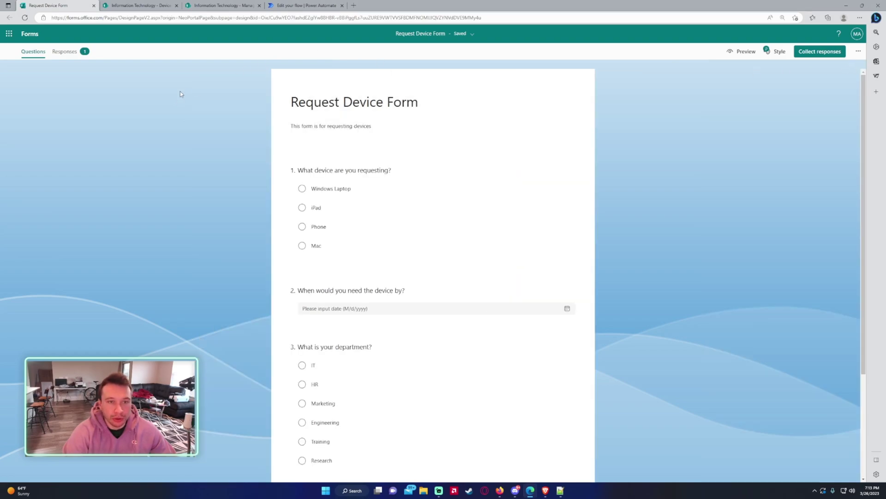
scroll(197, 80, "down", 1)
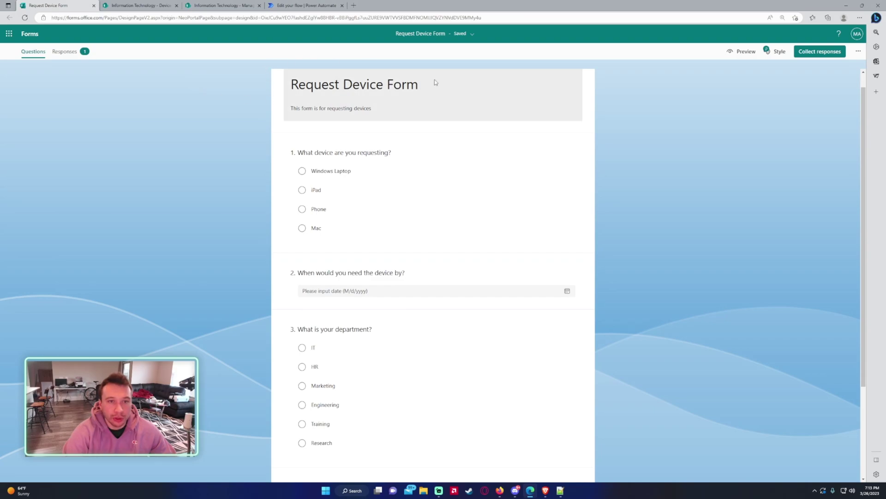
scroll(238, 146, "down", 2)
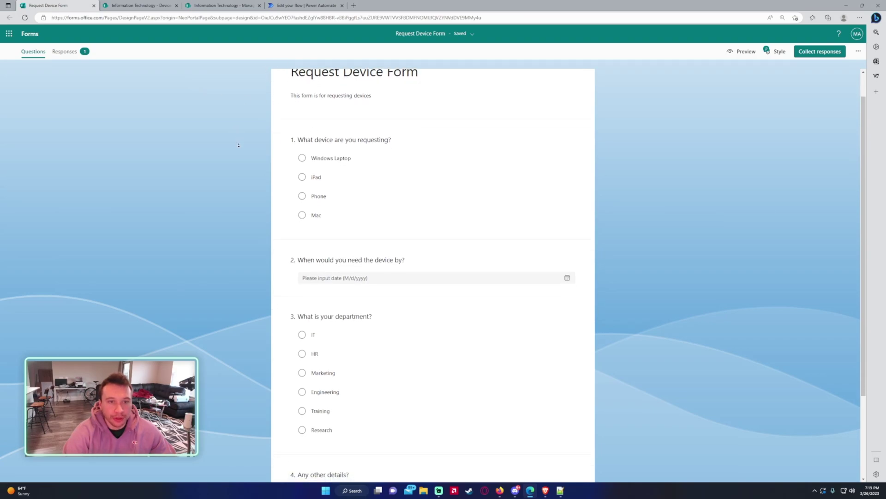
scroll(244, 148, "up", 1)
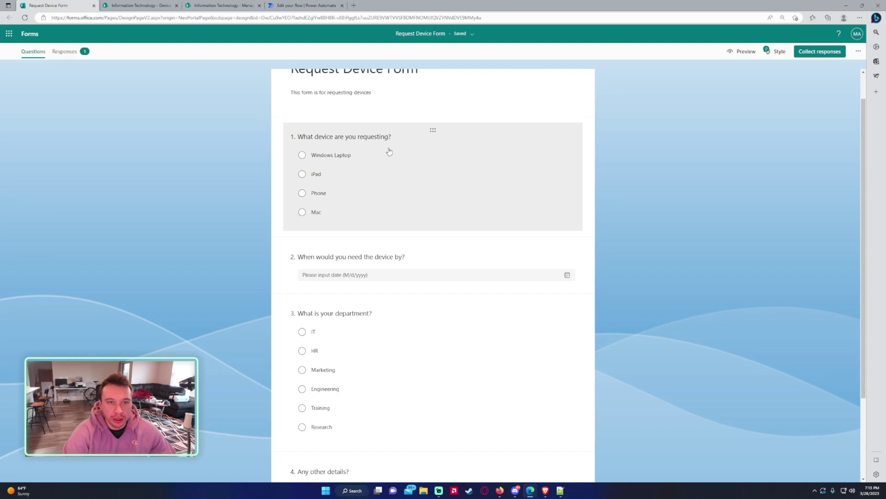
scroll(255, 228, "down", 1)
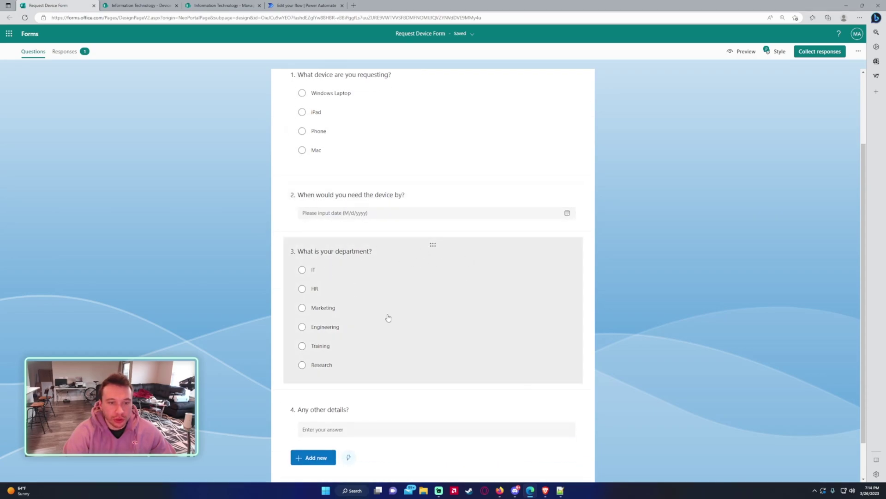
scroll(252, 364, "down", 1)
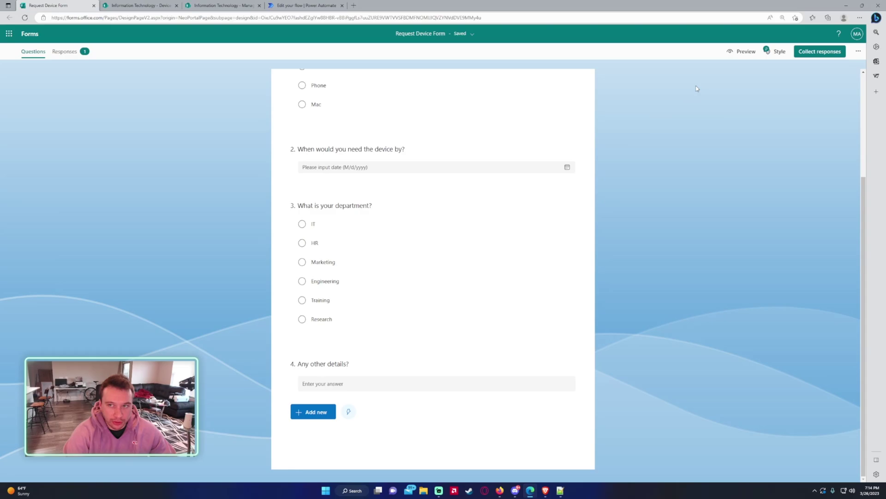
Preview the form as respondents see it, then switch to the SharePoint Device Request list
left_click(741, 52)
scroll(478, 134, "down", 3)
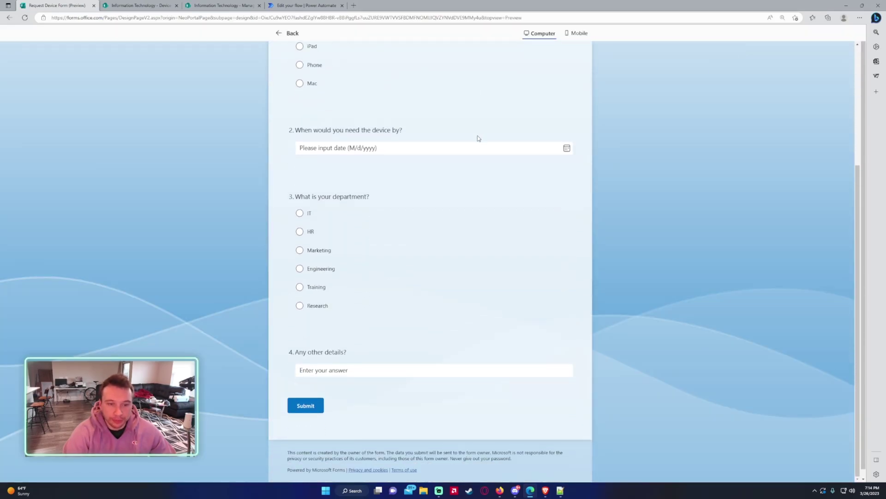
scroll(475, 139, "up", 4)
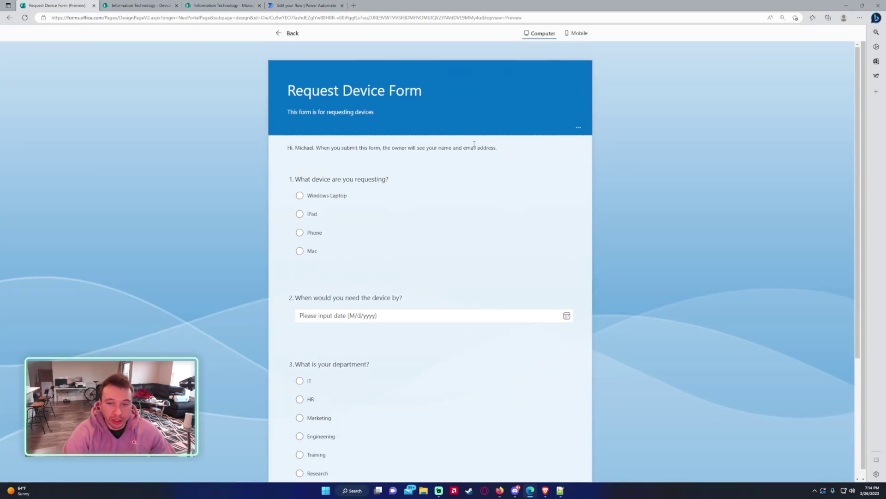
left_click(142, 4)
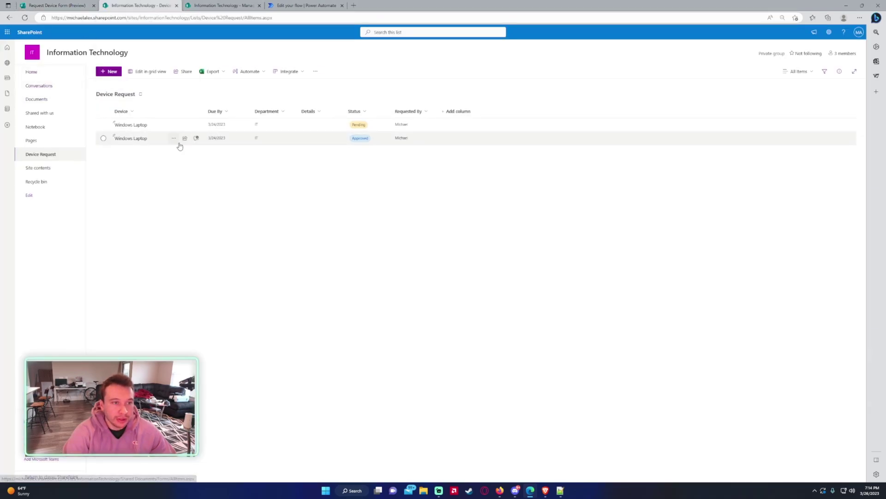
Delete both Windows Laptop entries, cancel a blank list, then return to Device Request
left_click(156, 129)
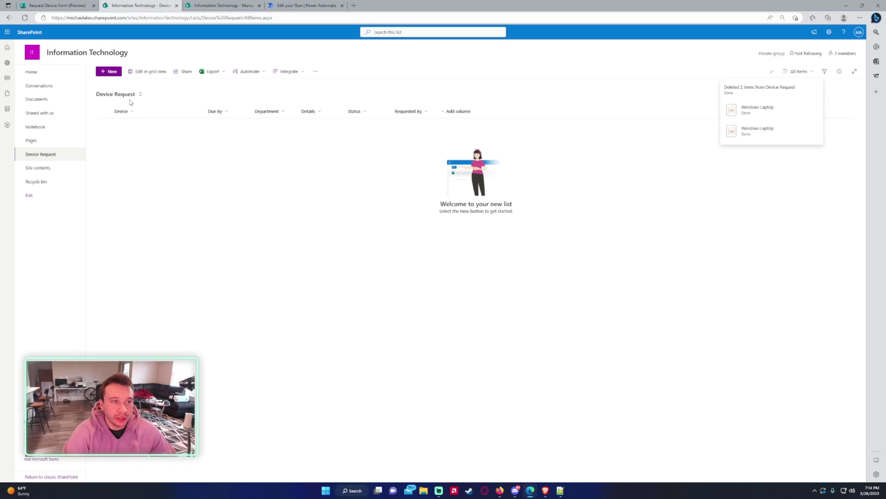
left_click(69, 75)
left_click(109, 72)
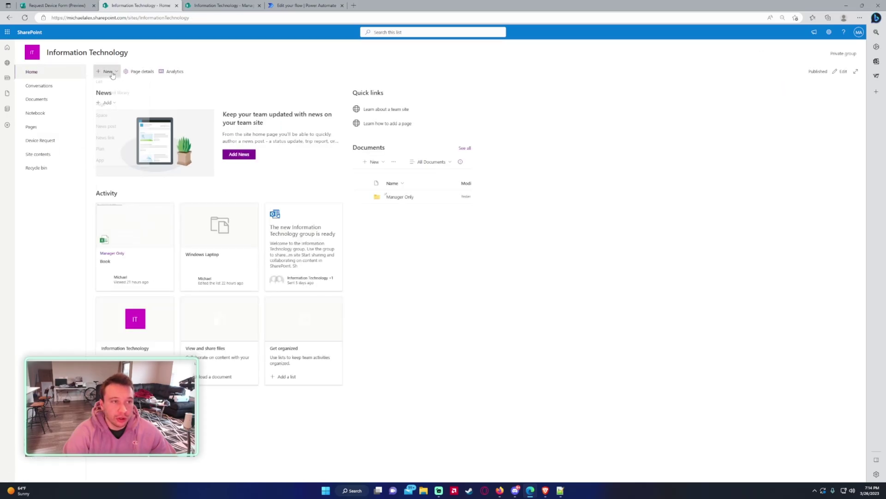
left_click(107, 82)
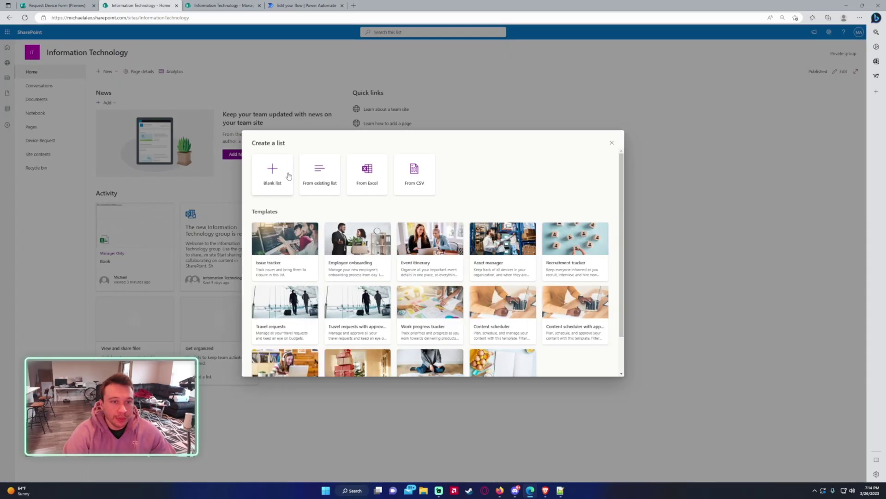
left_click(288, 175)
left_click(520, 214)
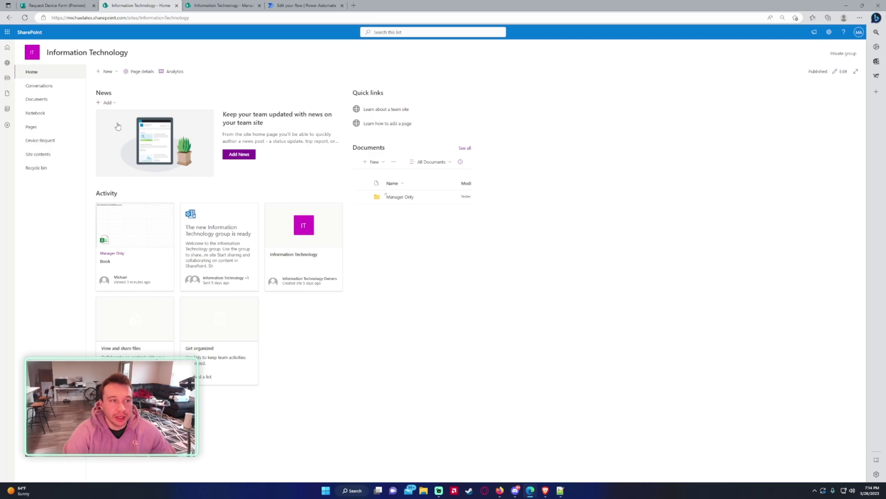
left_click(64, 141)
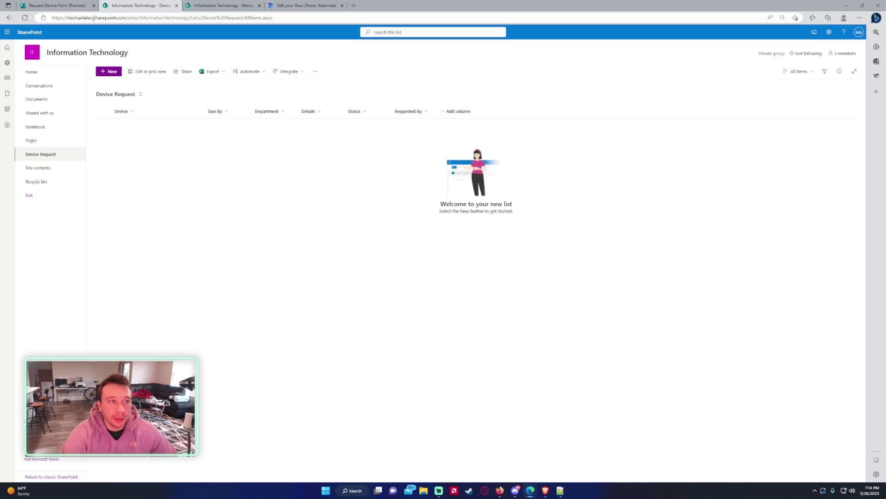
left_click(50, 4)
left_click(135, 3)
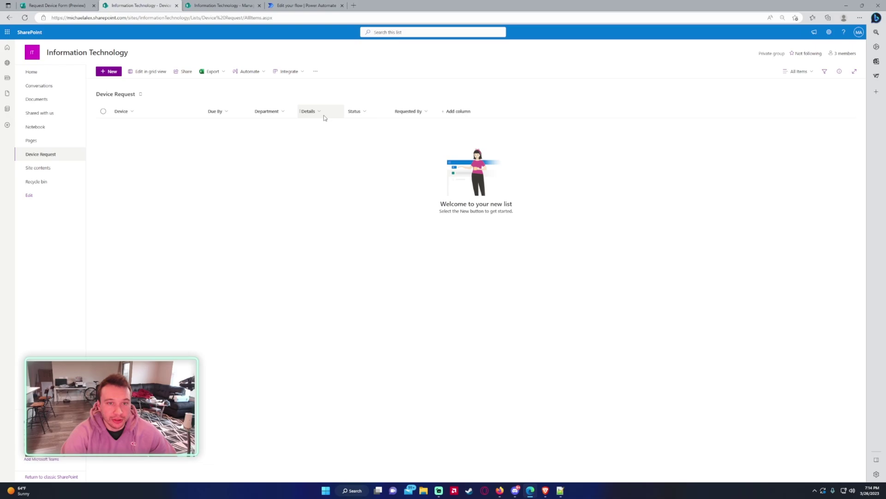
left_click(364, 115)
mouse_move(376, 169)
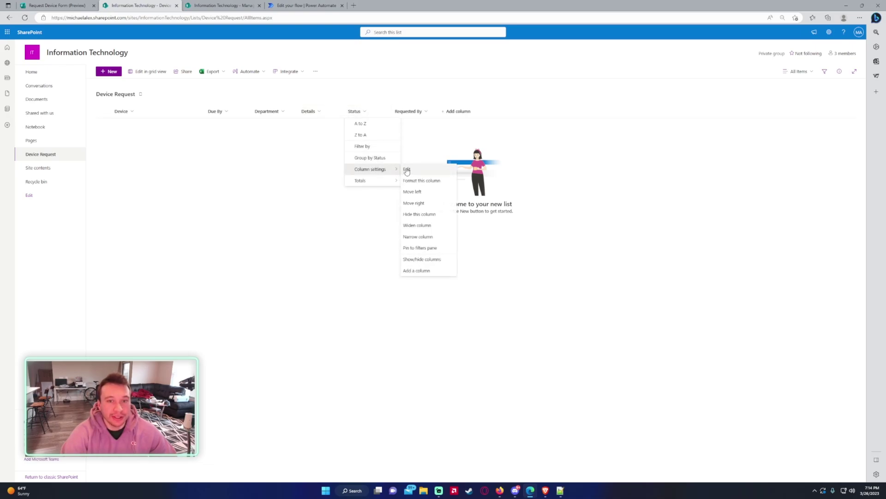
left_click(406, 170)
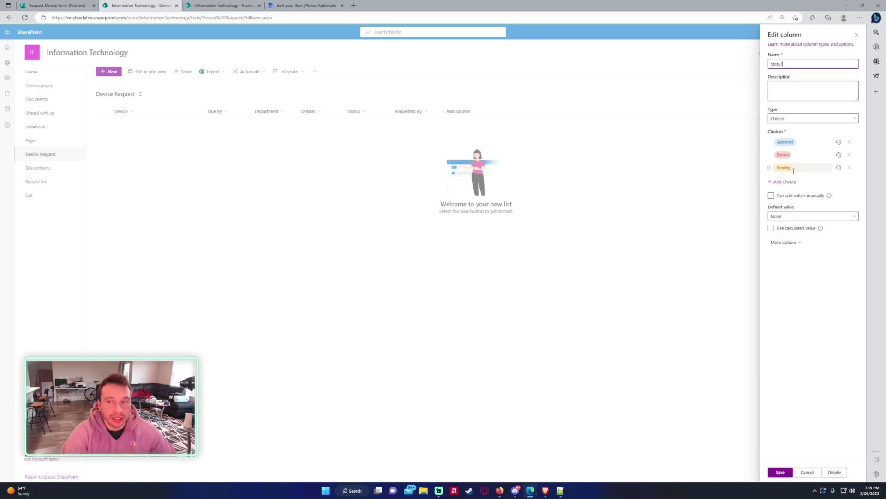
scroll(592, 225, "up", 1, "ctrl")
scroll(592, 225, "up", 3, "ctrl")
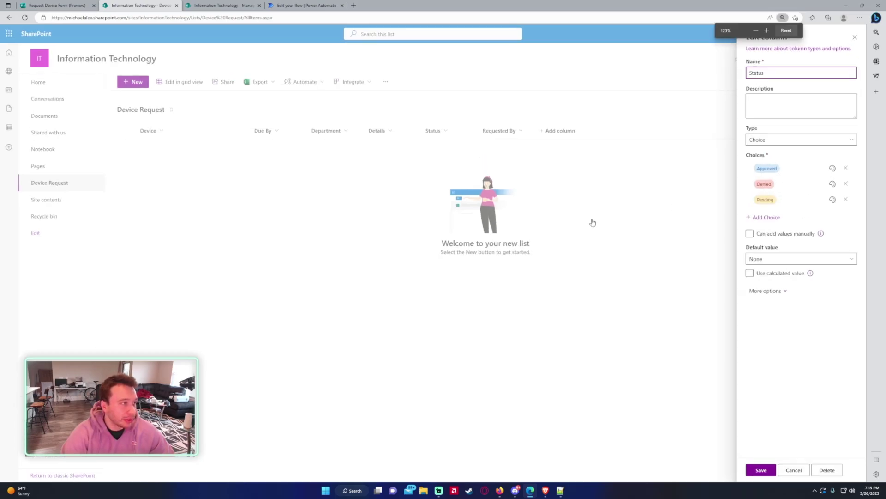
left_click(851, 42)
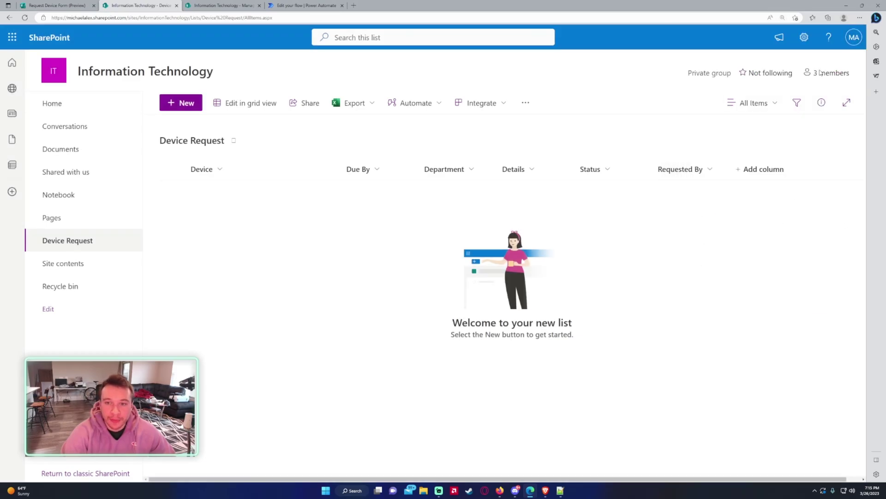
left_click(708, 175)
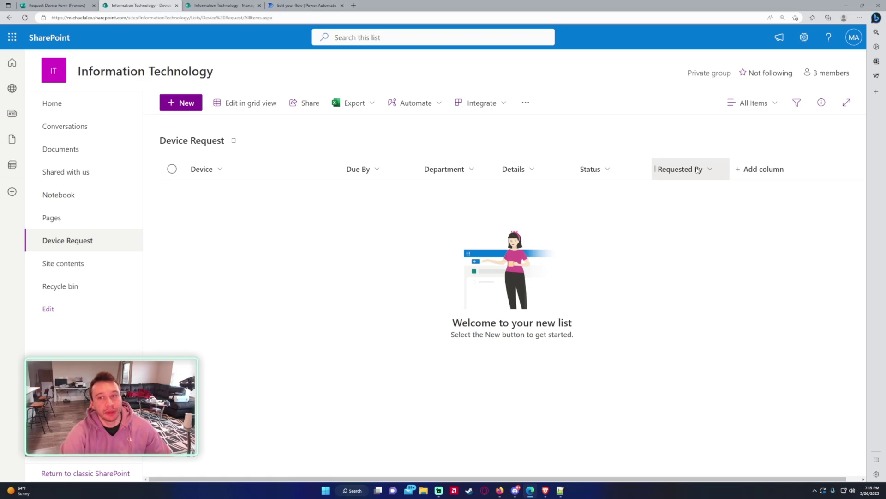
mouse_move(706, 265)
left_click(769, 267)
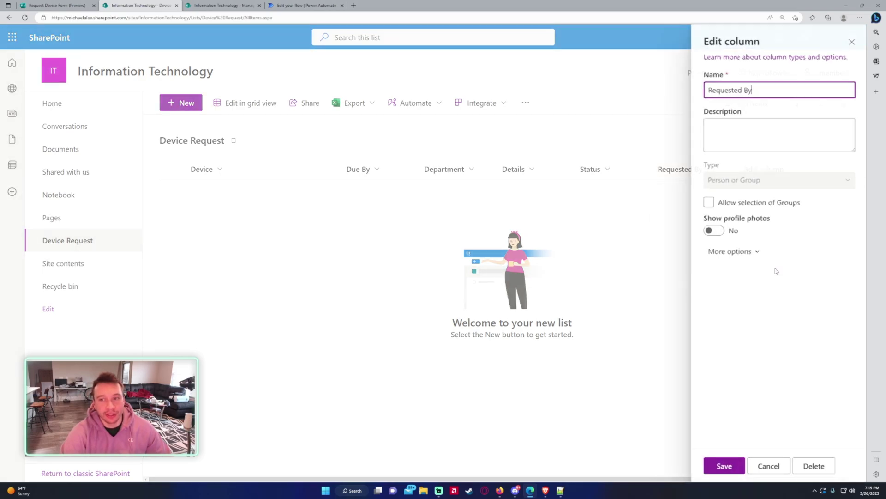
left_click(850, 42)
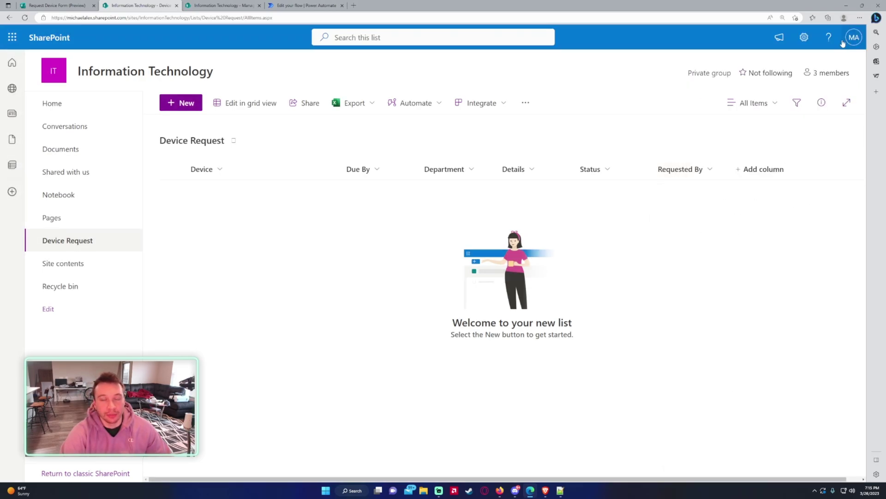
In the Documents library, check who can access the Manager Only folder
left_click(95, 147)
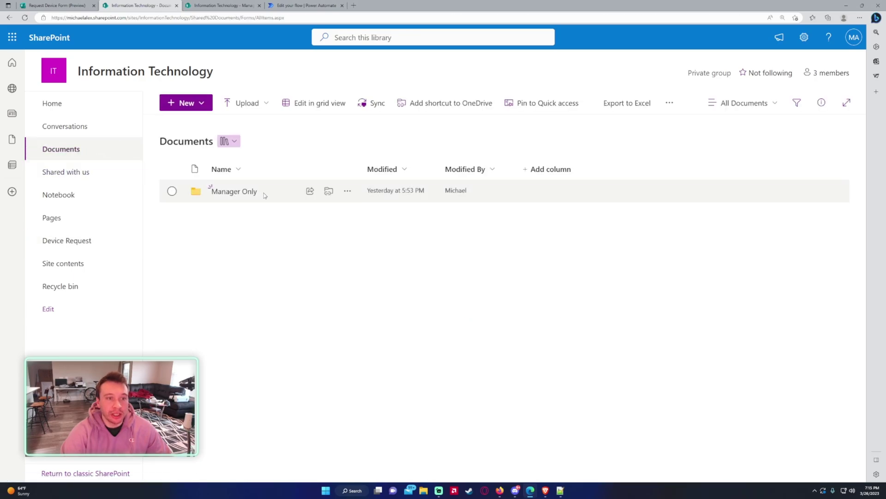
left_click(348, 191)
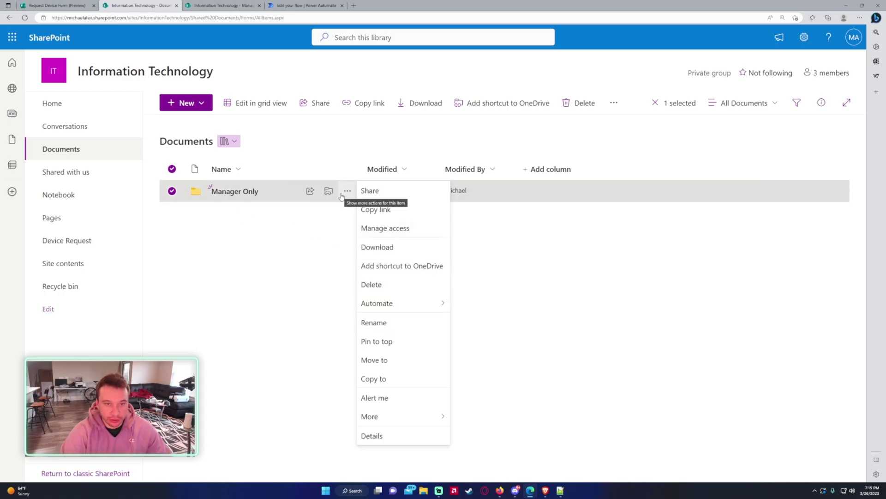
left_click(386, 228)
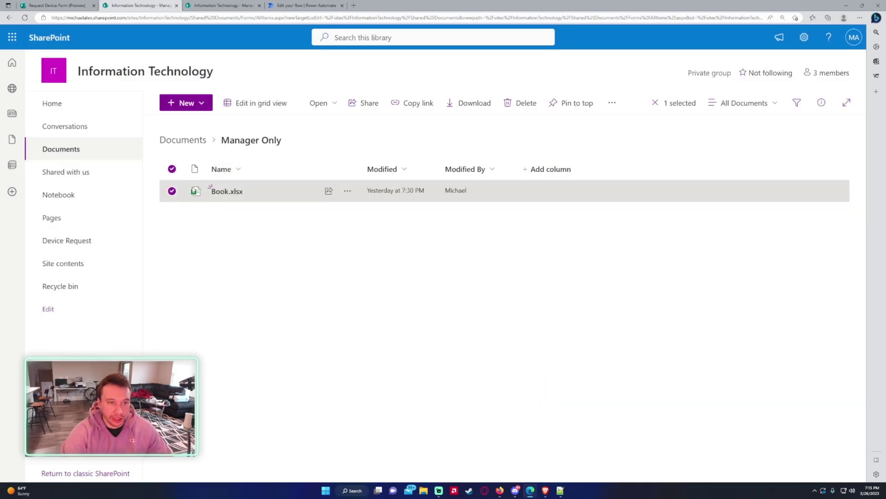
Open Book.xlsx from Manager Only in Excel for the web in a new tab
mouse_move(238, 193)
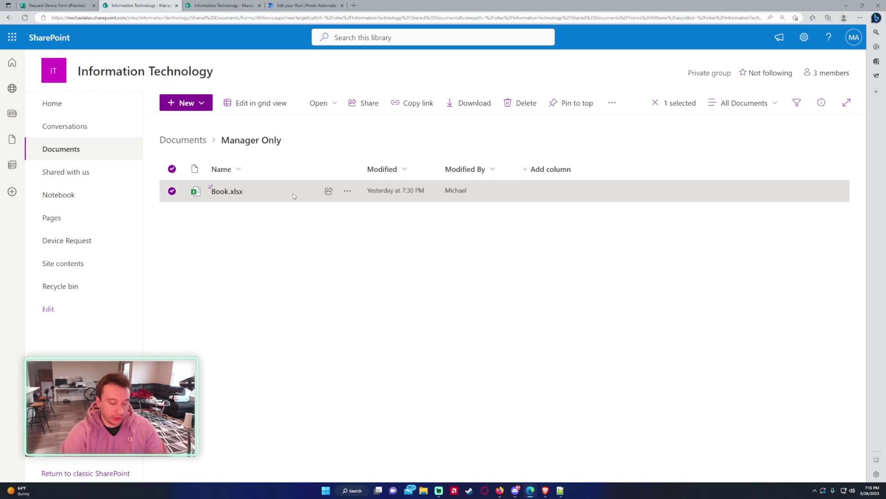
left_click(348, 192)
left_click(233, 192)
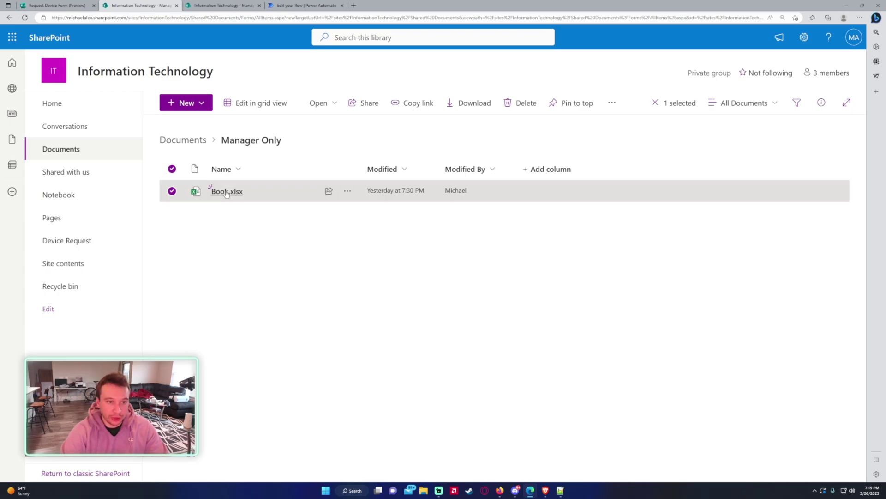
left_click(144, 5)
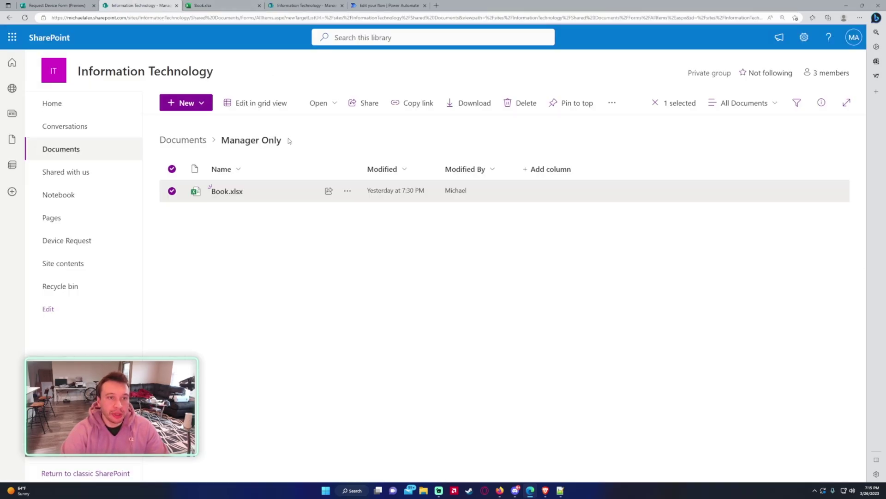
Create a new blank Excel workbook and review the existing Book table's header row
left_click(188, 103)
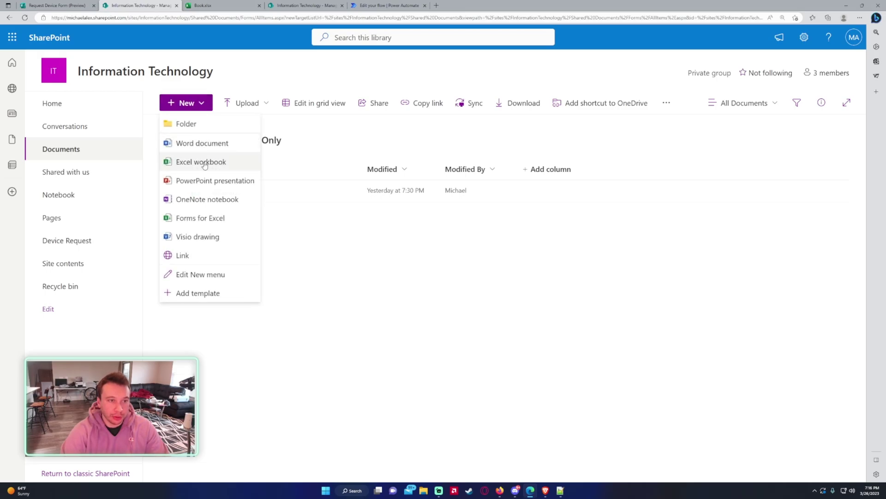
left_click(205, 162)
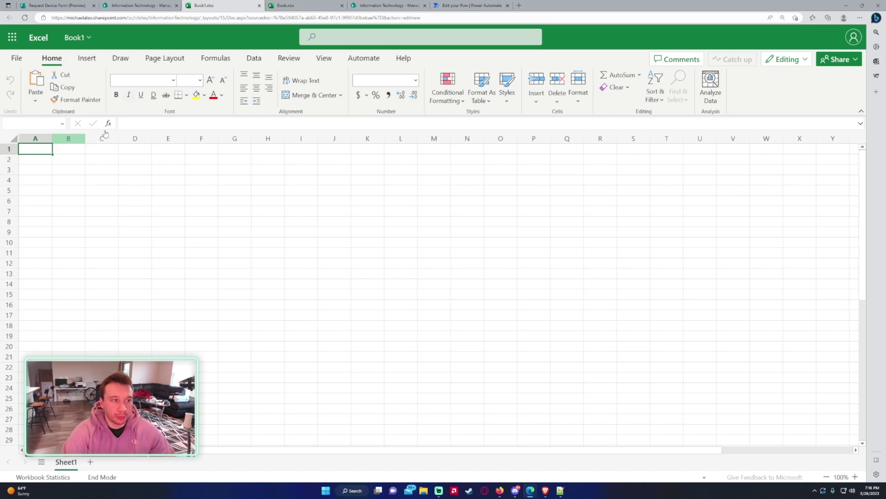
left_click(282, 7)
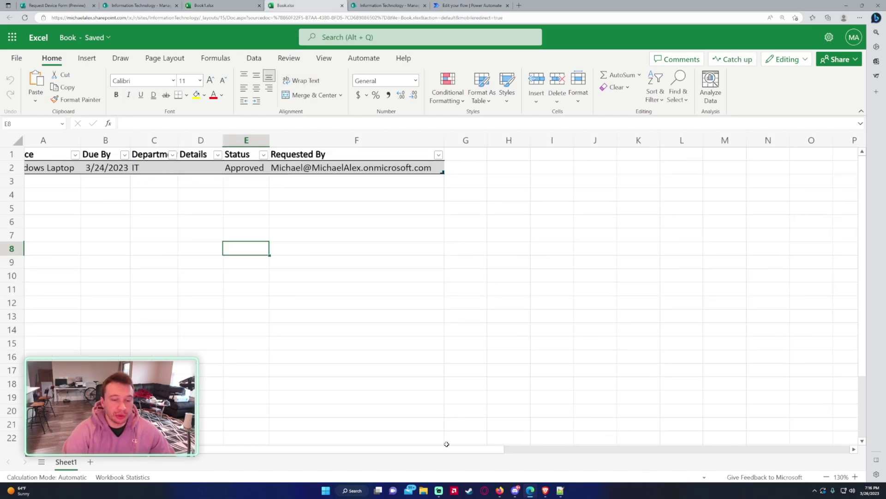
left_click_drag(494, 448, 374, 447)
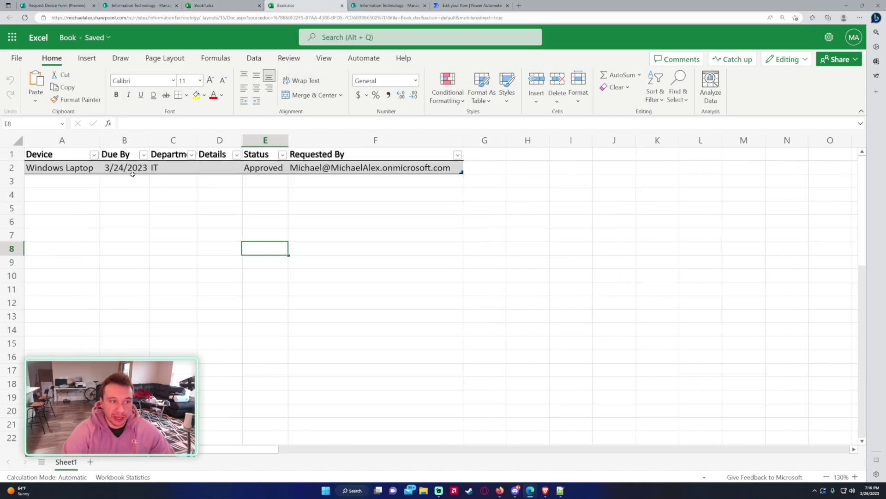
left_click_drag(66, 151, 329, 159)
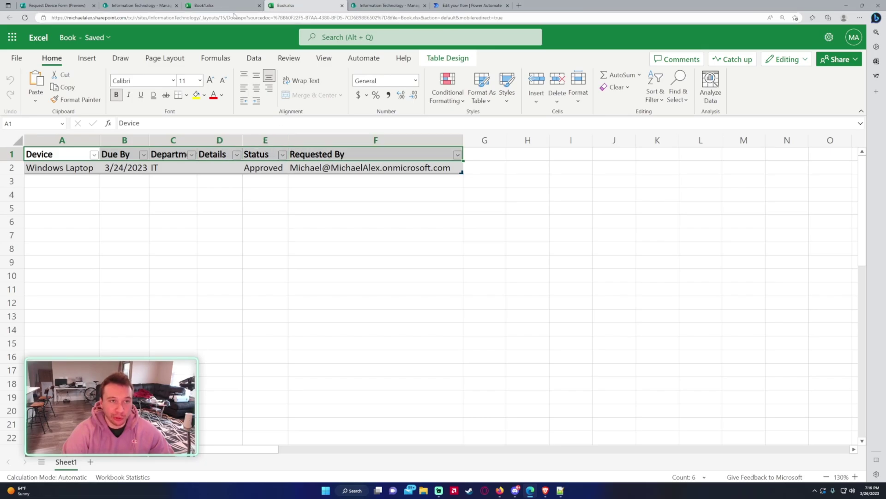
left_click(291, 180)
key("Up")
key("Left")
key("Left")
key("Left")
key("Left")
key("Left")
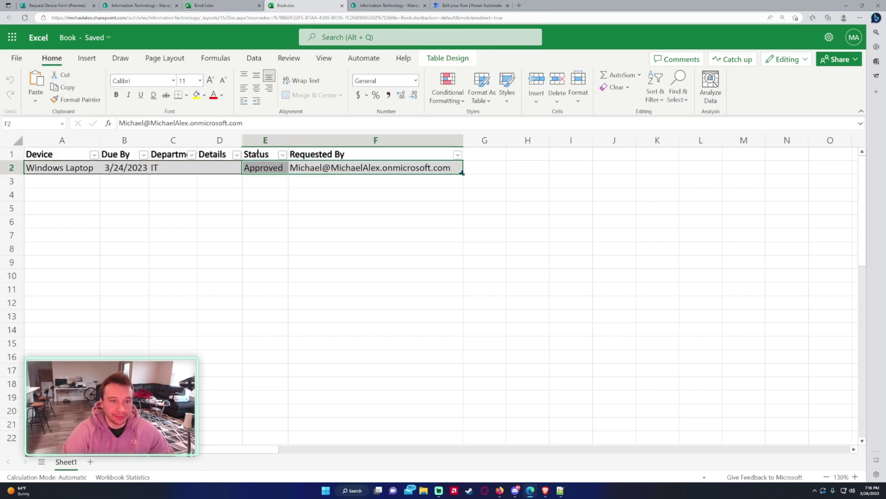
Enter the headers Device and Due By in cells A1 and B1 of Book1
left_click(203, 6)
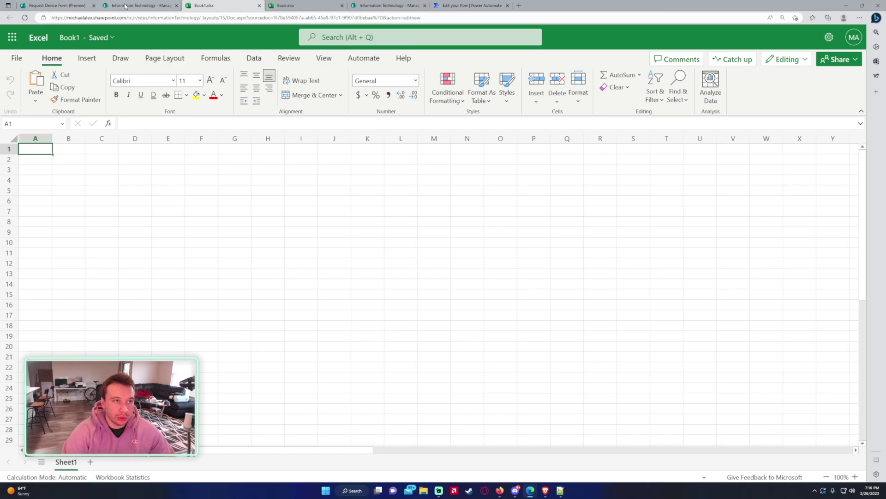
type("Dev")
type("i")
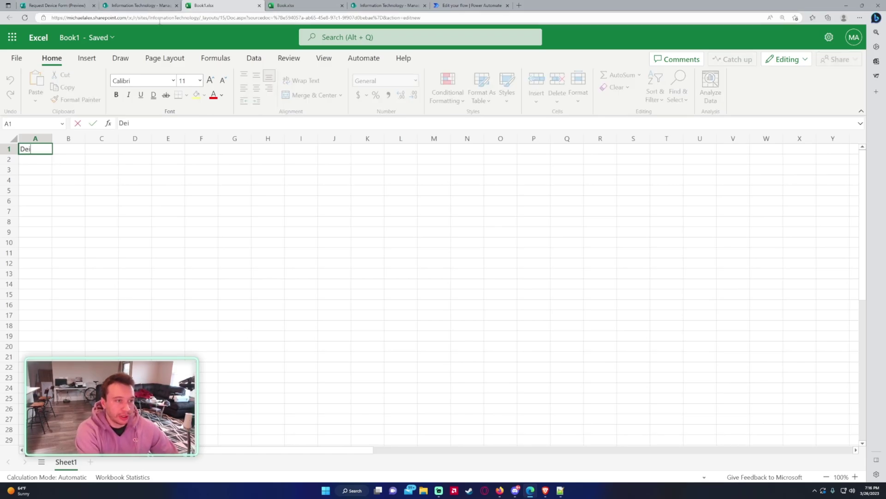
type("ce")
key("Tab")
left_click(284, 5)
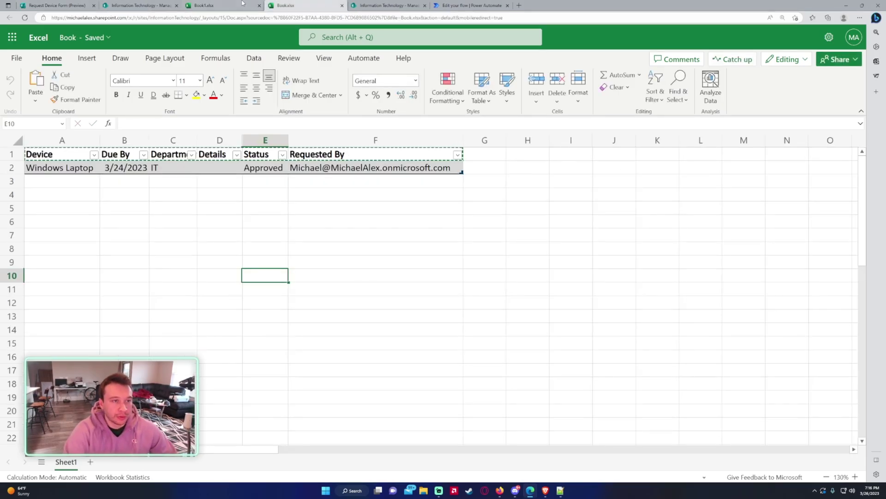
left_click(229, 3)
type("Due By")
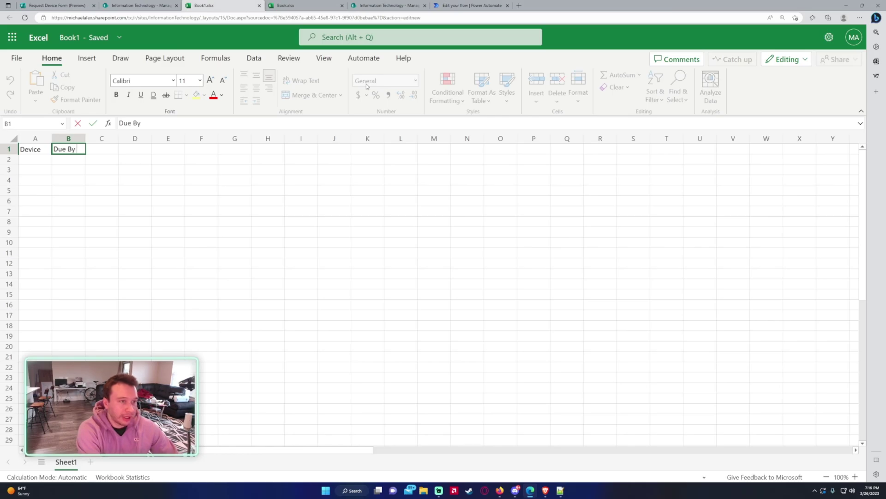
key("Tab")
Enter Department, Details, Status and Requested By across cells C1 to F1
type("Depar")
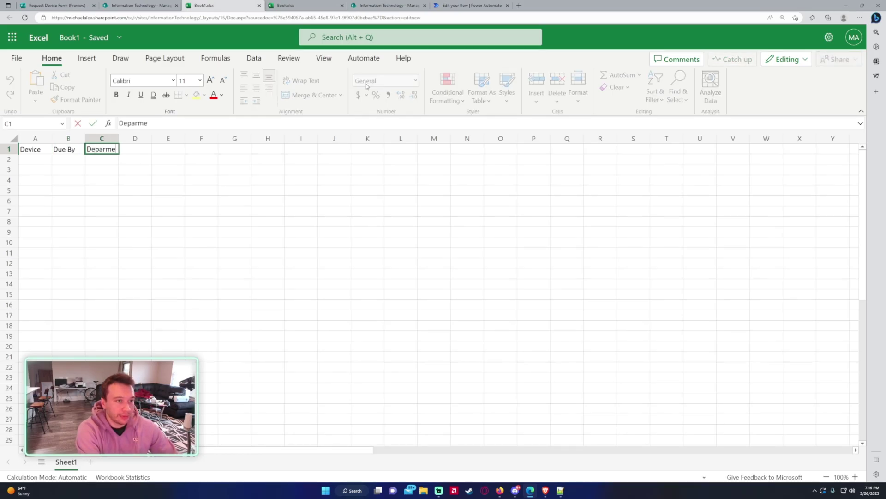
type("tment")
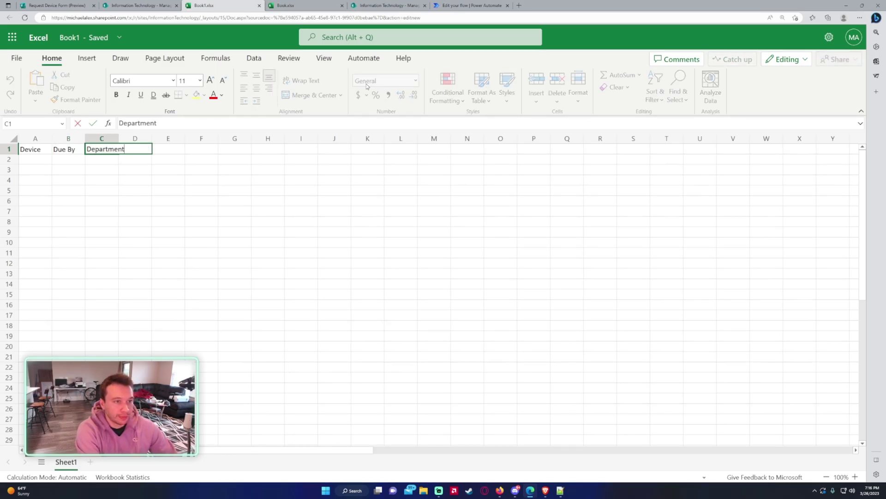
key("Tab")
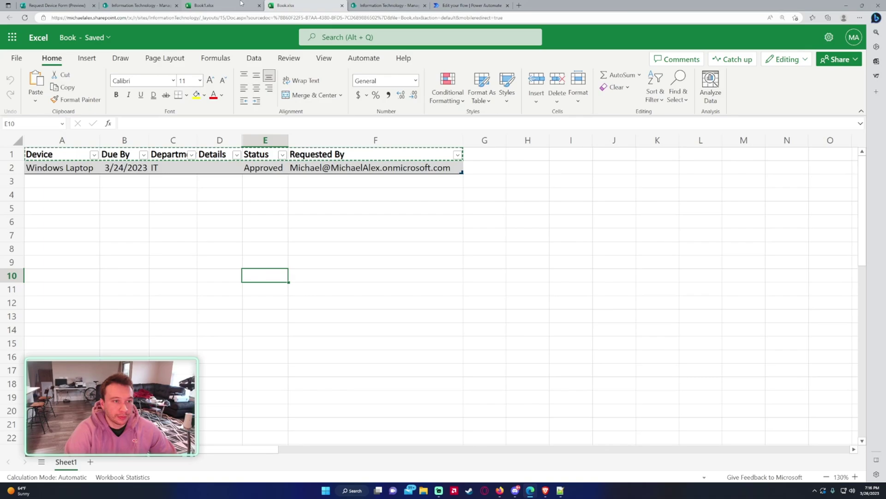
type("Deta")
type("ils")
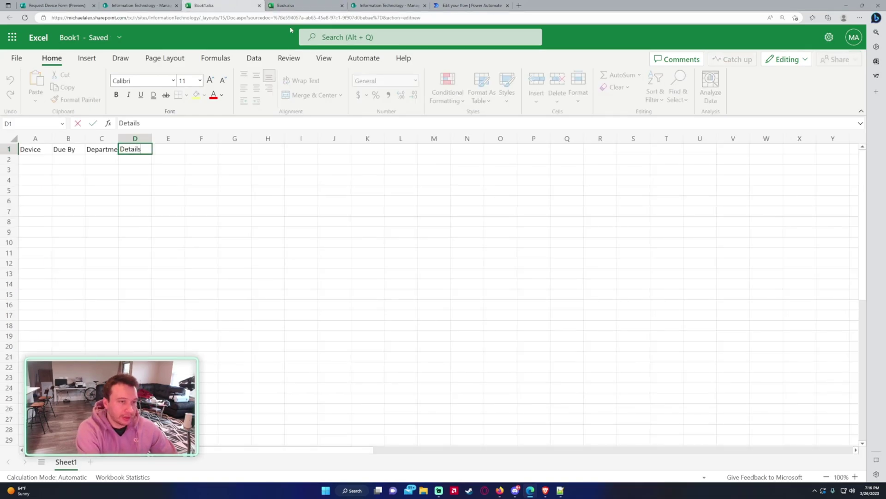
key("Tab")
type("Stat")
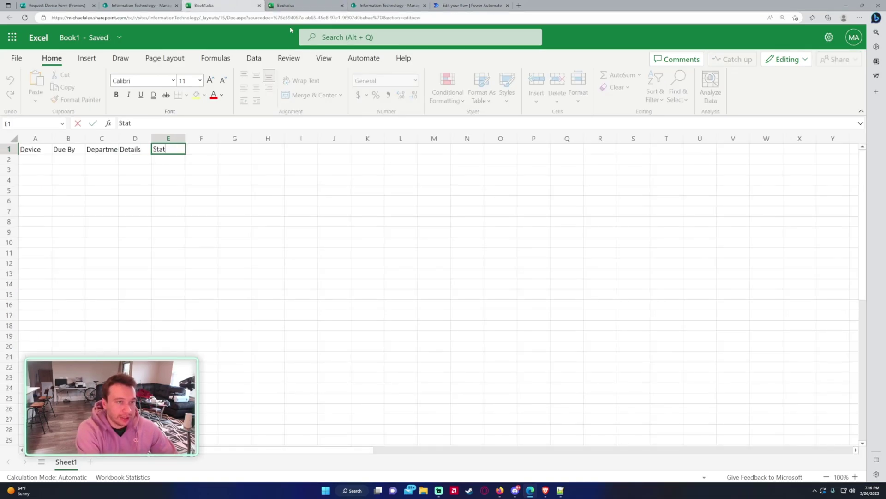
type("us")
key("Tab")
type("Requested")
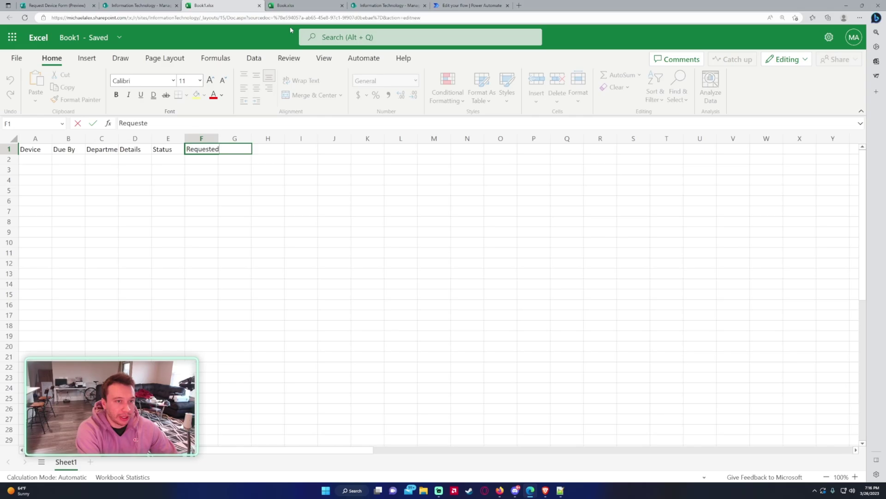
type(" By")
key("Tab")
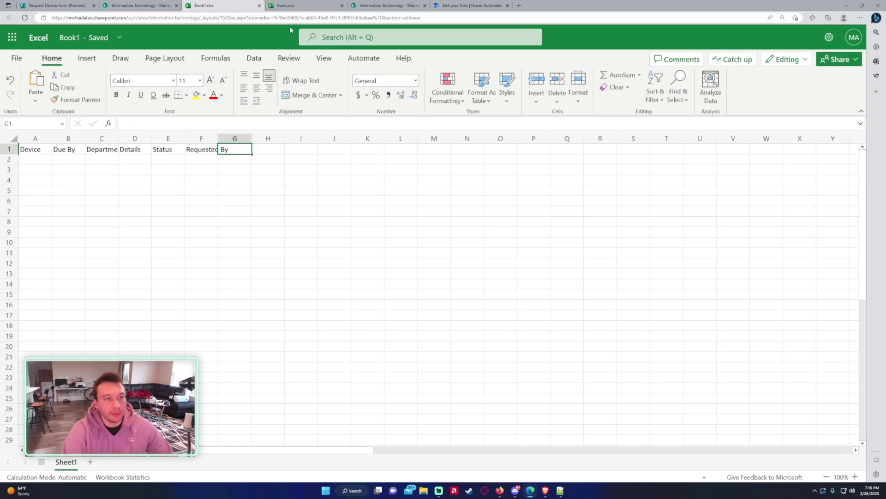
Glance at the form preview and Manager Only library, then select the Device header in A1
left_click(84, 5)
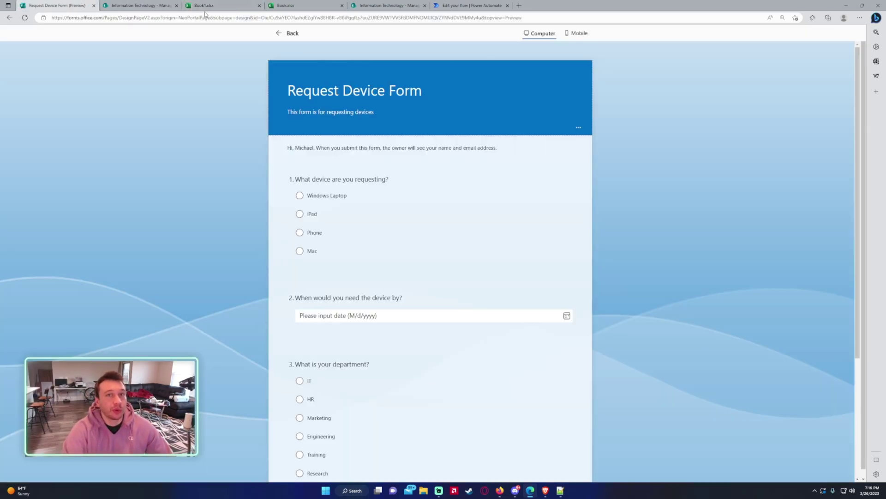
left_click(167, 4)
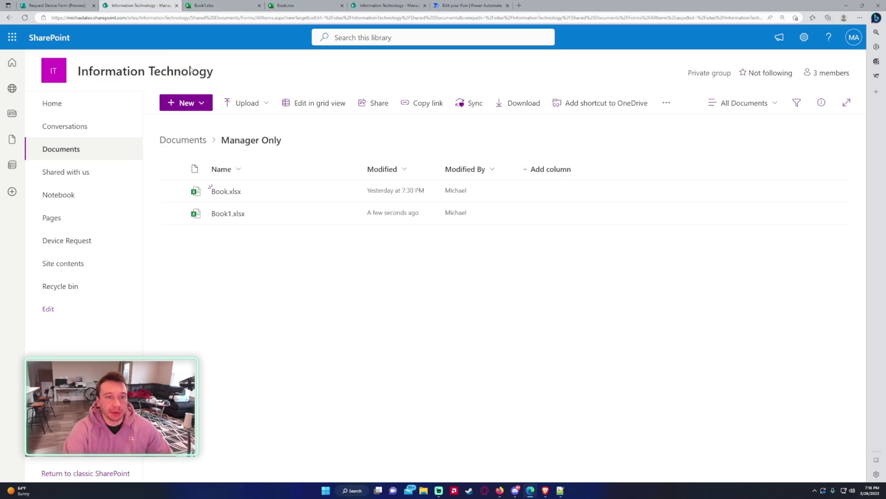
left_click(238, 5)
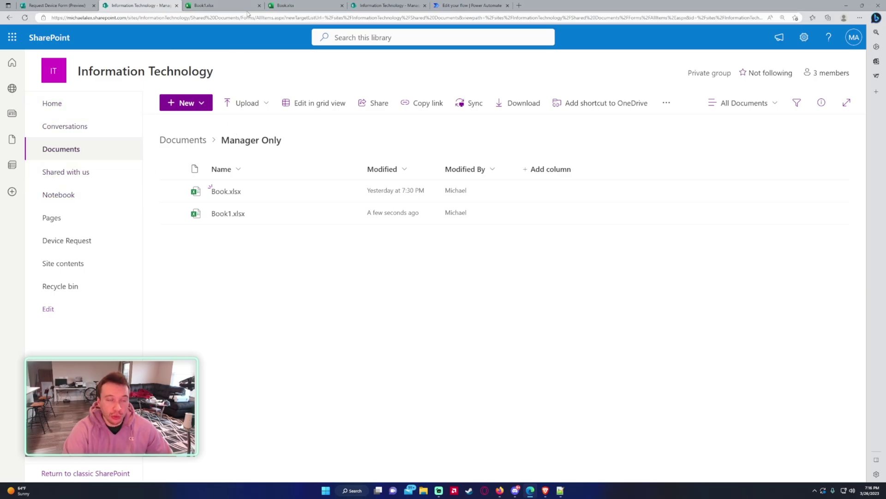
left_click(108, 170)
left_click(56, 159)
left_click(39, 151)
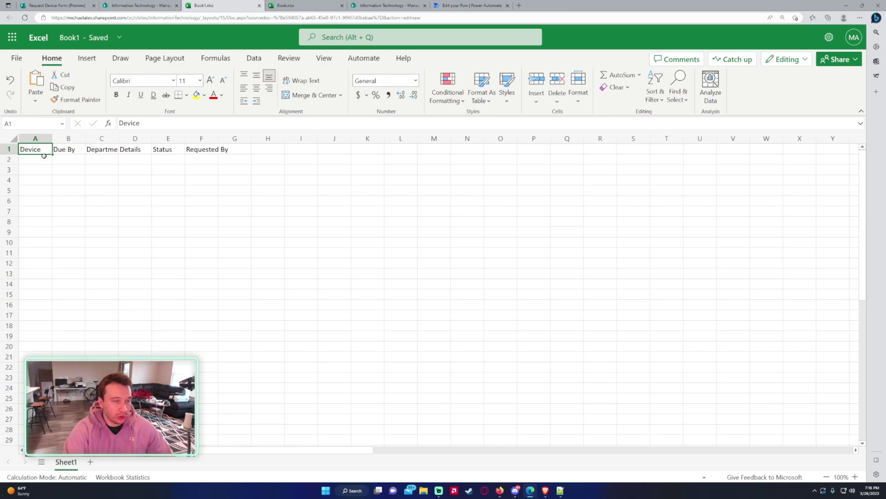
Format headers A1:F1 as a Light Gray table with My table has headers ticked
key("ctrl+shift+Right")
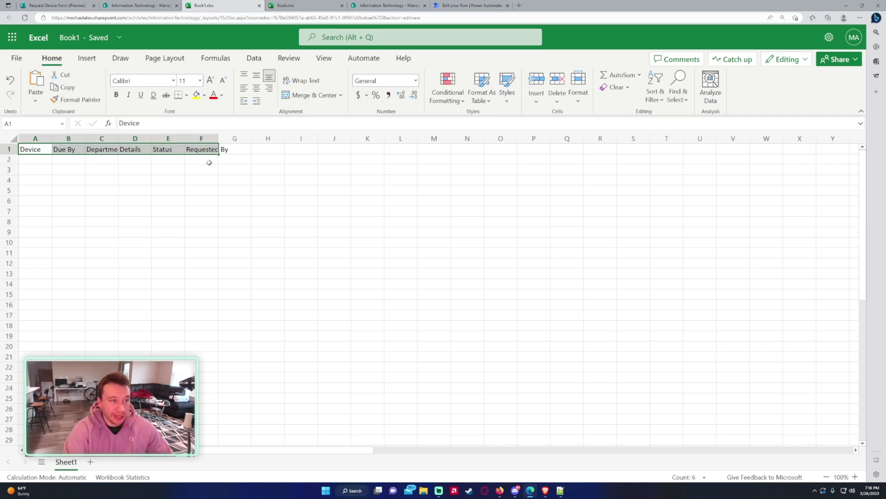
key("ctrl+t")
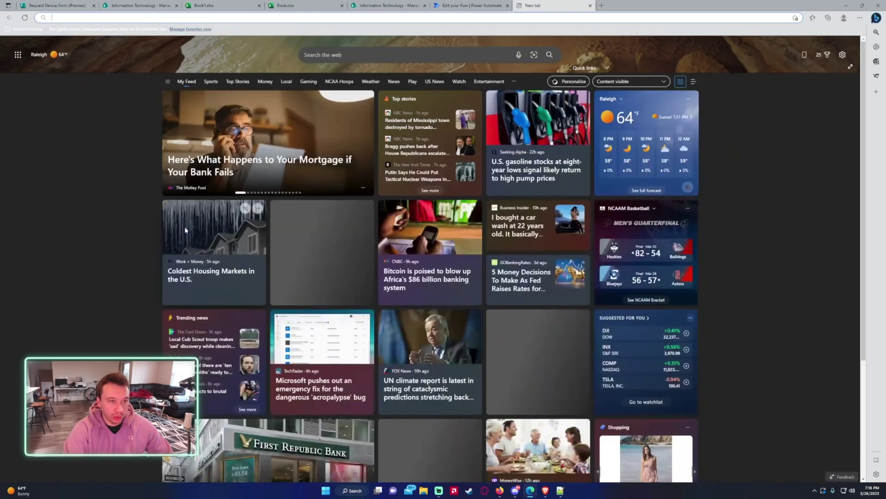
left_click(590, 6)
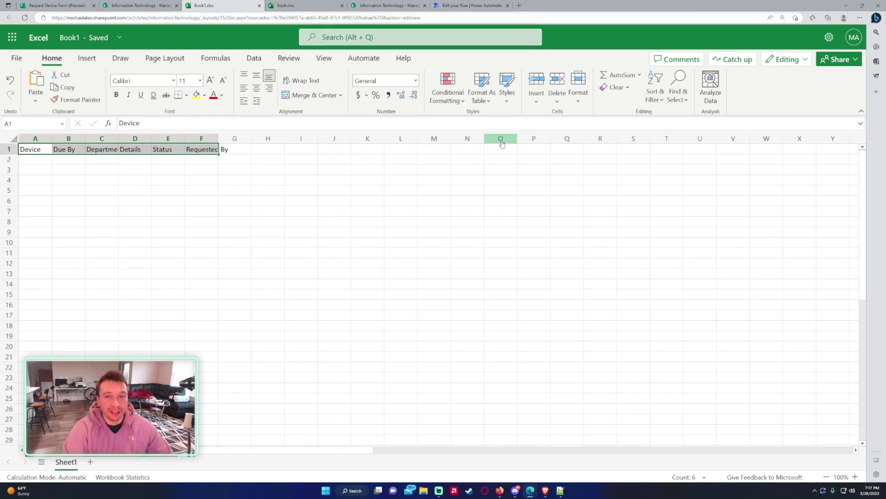
left_click(485, 97)
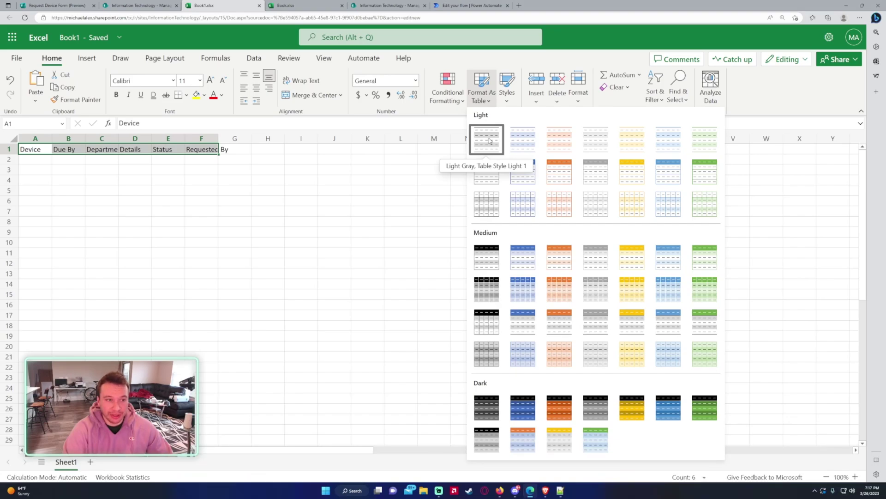
left_click(488, 141)
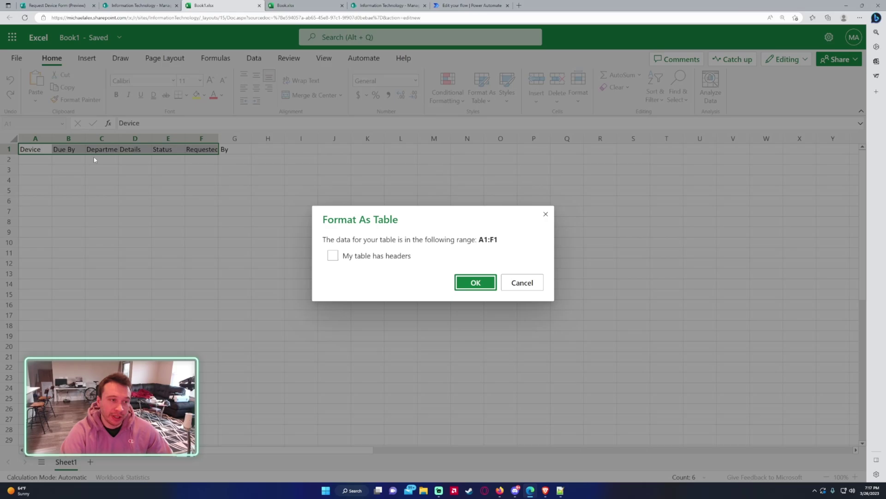
left_click(365, 258)
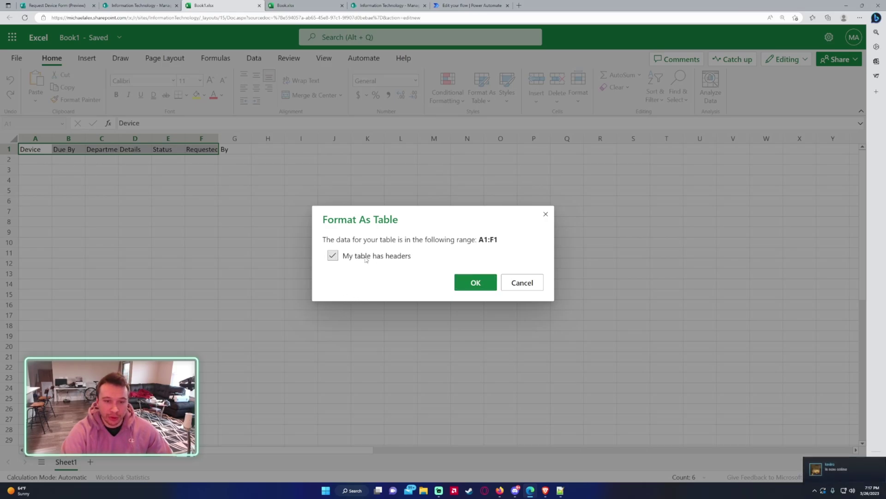
left_click(476, 282)
Review Table1's name and style options in Table Design, and close the old Book workbook
left_click(86, 172)
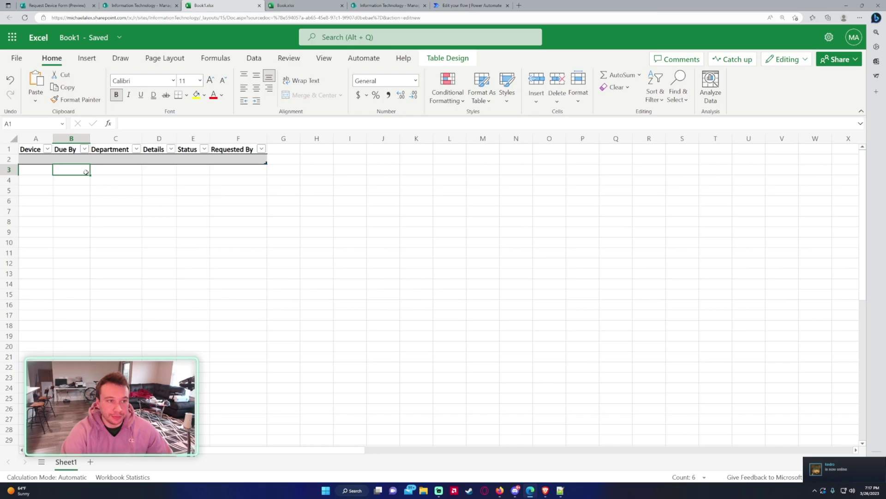
left_click(113, 149)
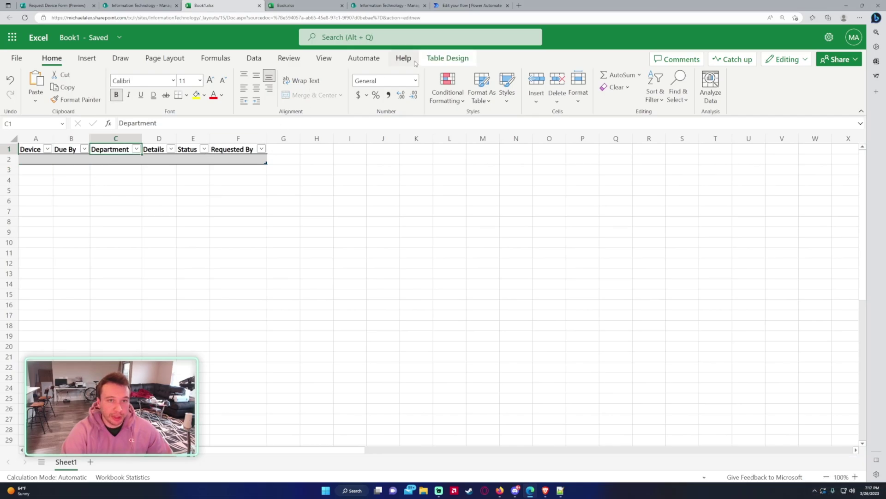
left_click(447, 58)
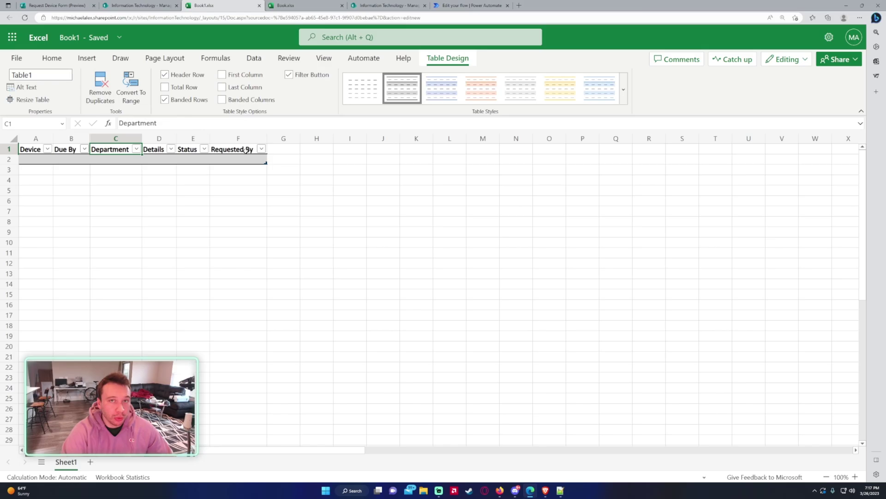
left_click(341, 6)
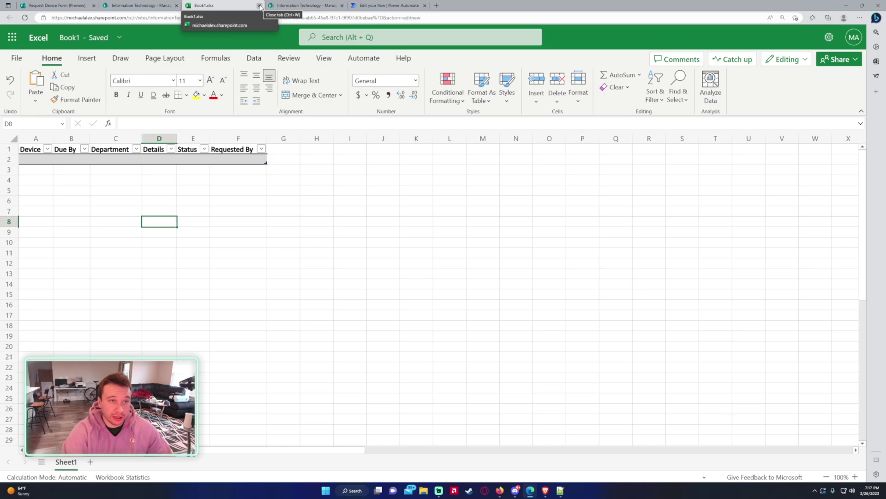
Delete Book.xlsx from the Manager Only folder
left_click(259, 5)
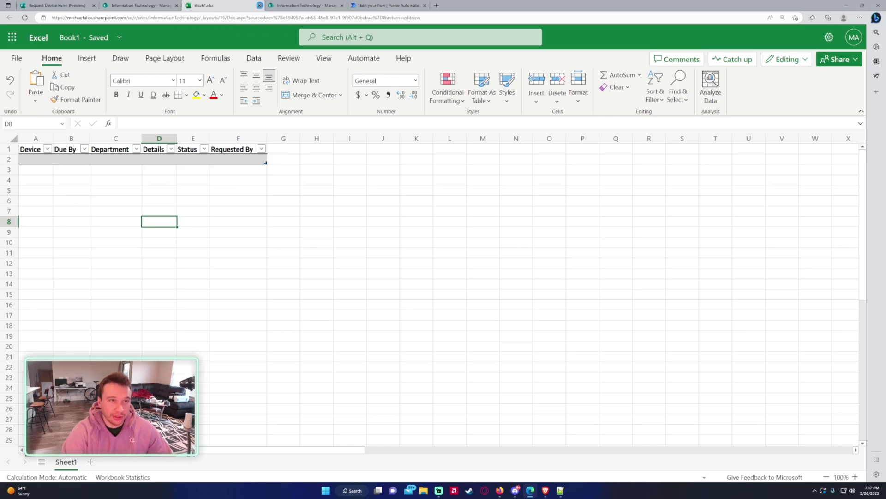
left_click(265, 192)
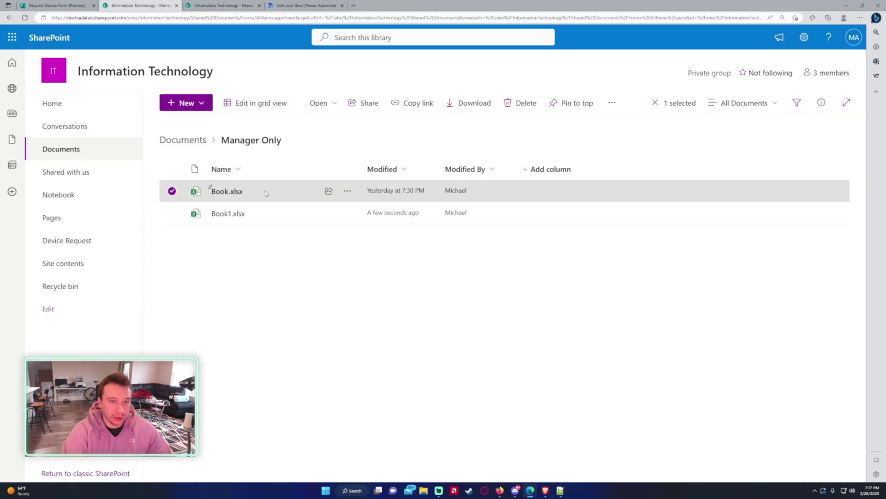
left_click(347, 191)
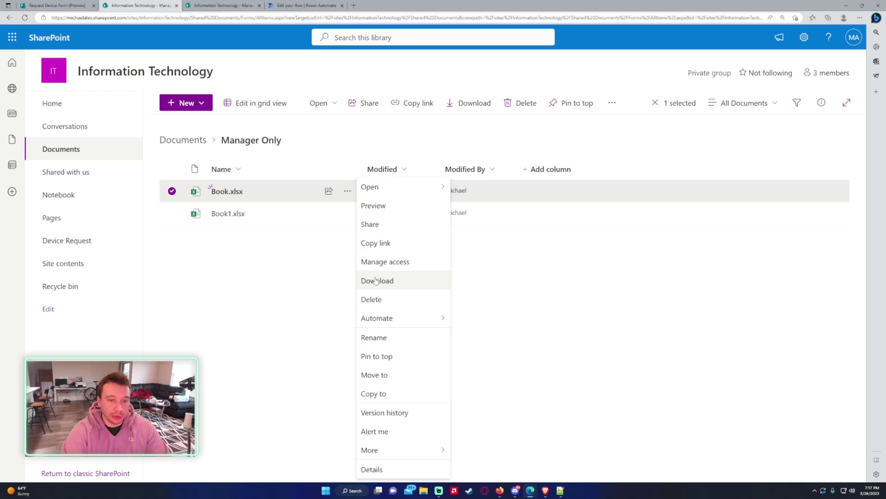
left_click(378, 299)
left_click(447, 295)
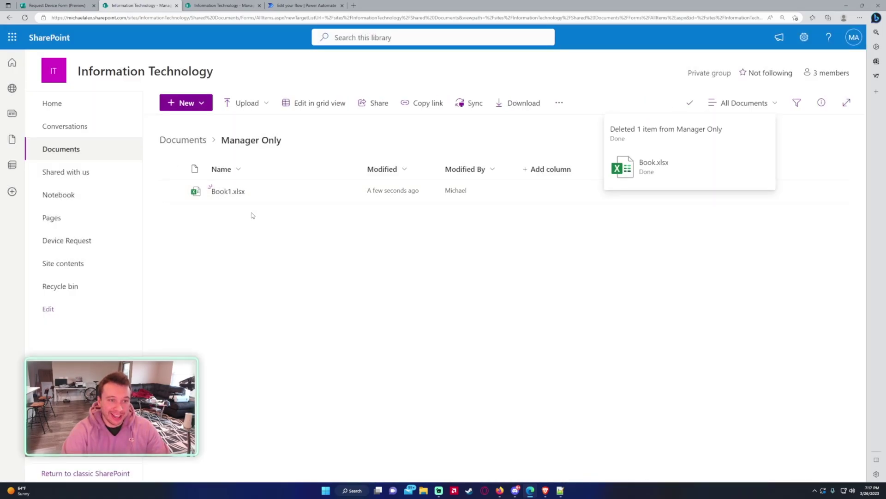
Refresh the duplicate SharePoint tab to confirm only Book1.xlsx remains, then close it
key("ctrl+Tab")
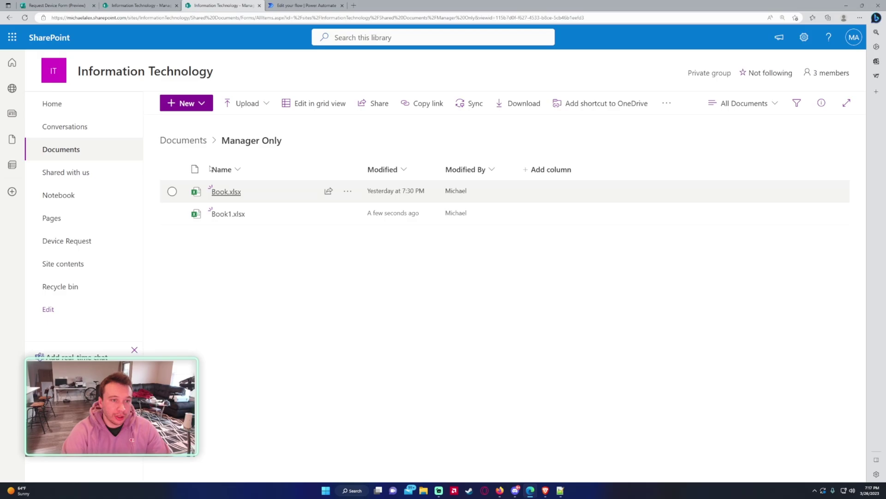
left_click(26, 18)
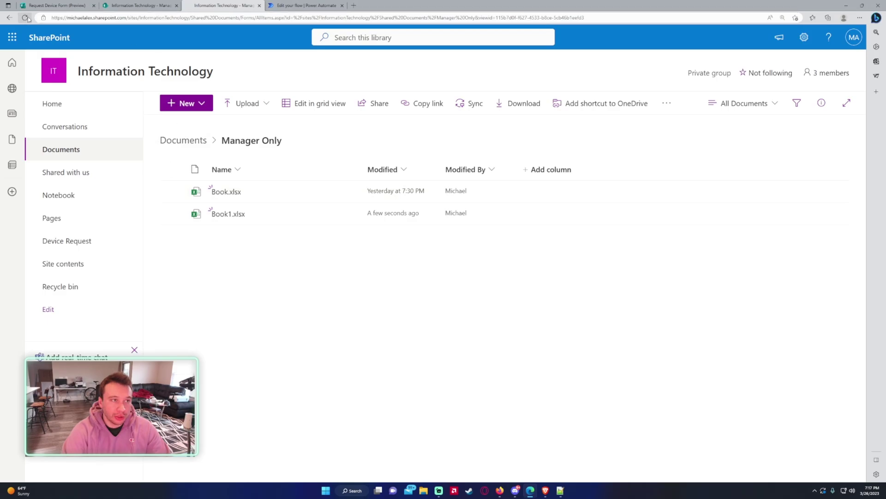
left_click(259, 6)
left_click(124, 60)
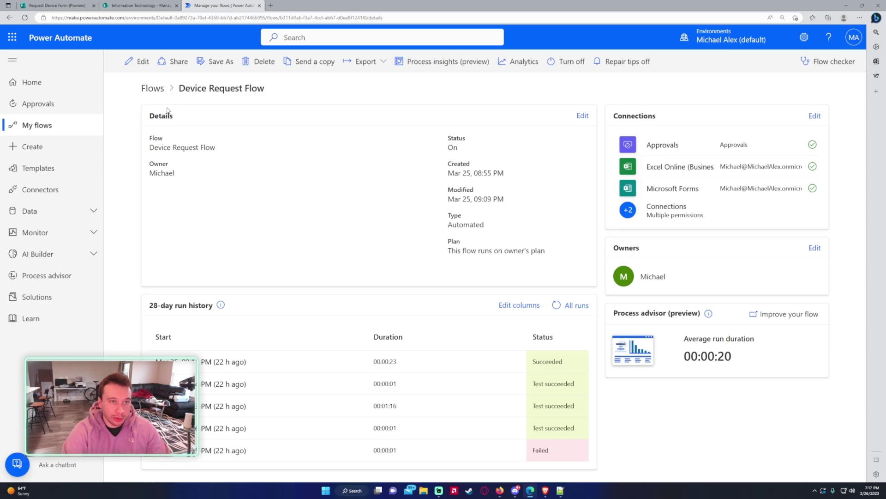
Open Device Request Flow from My flows in the editor
left_click(98, 121)
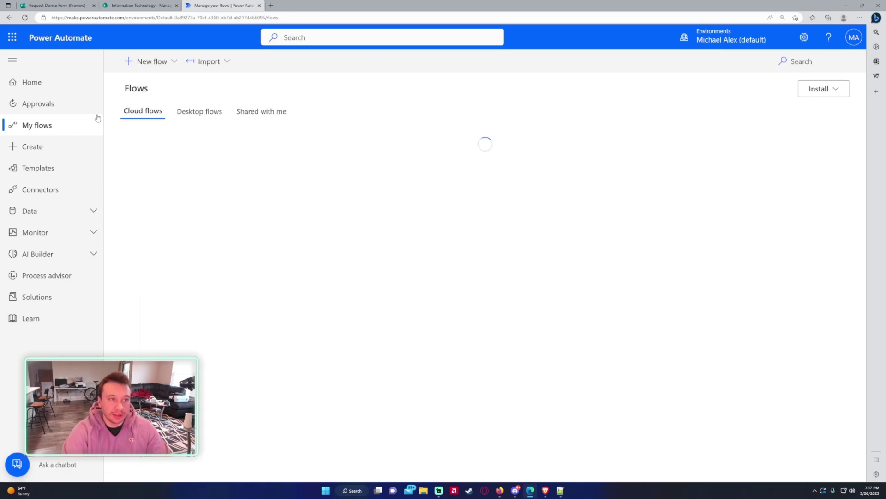
left_click(147, 61)
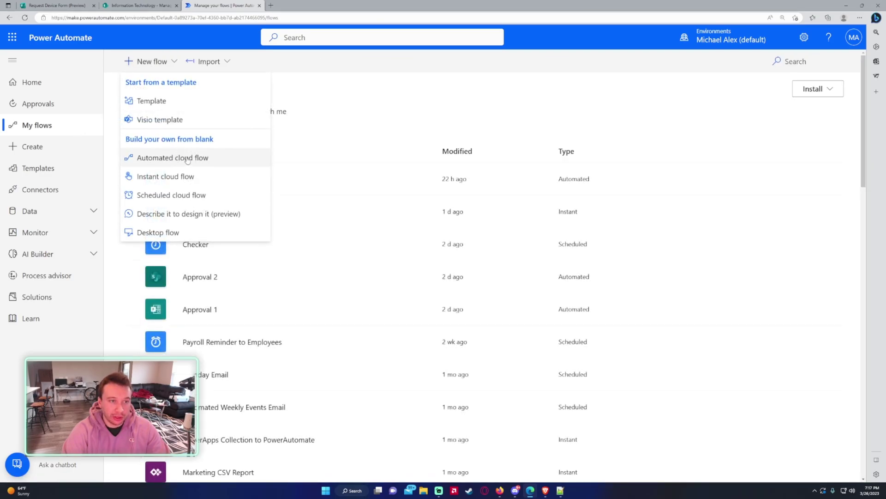
left_click(320, 146)
left_click(244, 179)
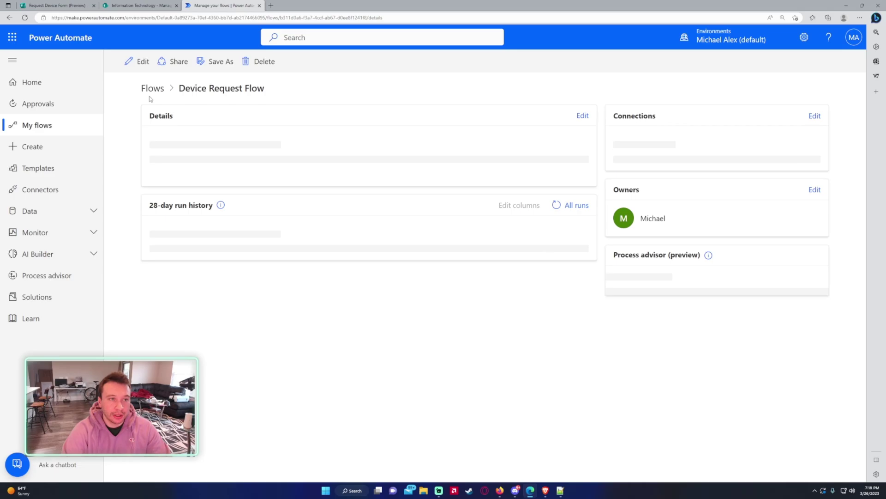
left_click(136, 62)
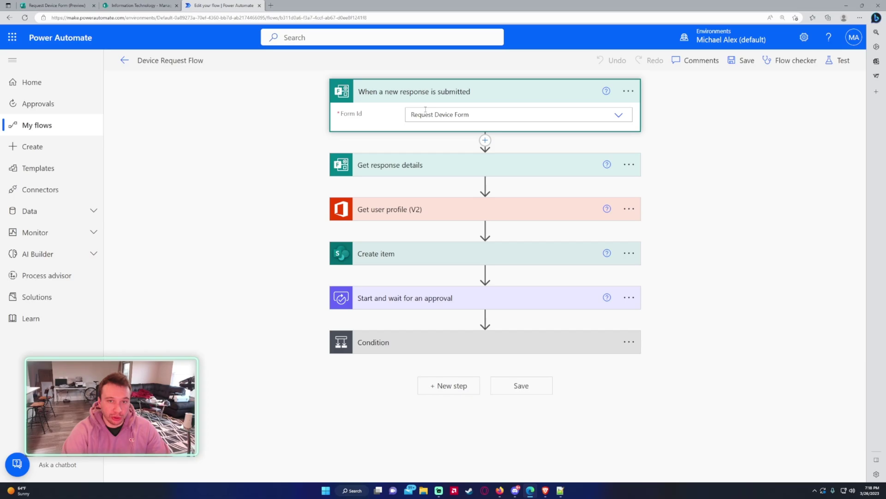
Compare with the form preview and review Get response details' Response Id value
left_click(55, 5)
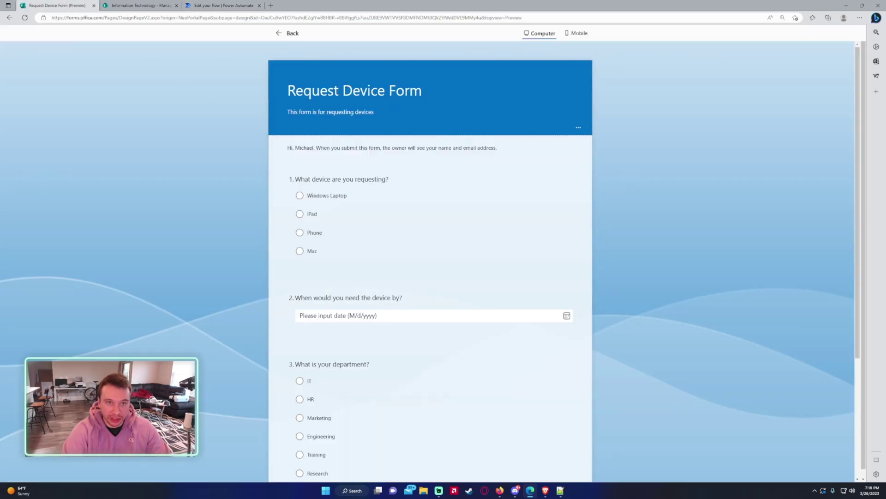
left_click(222, 5)
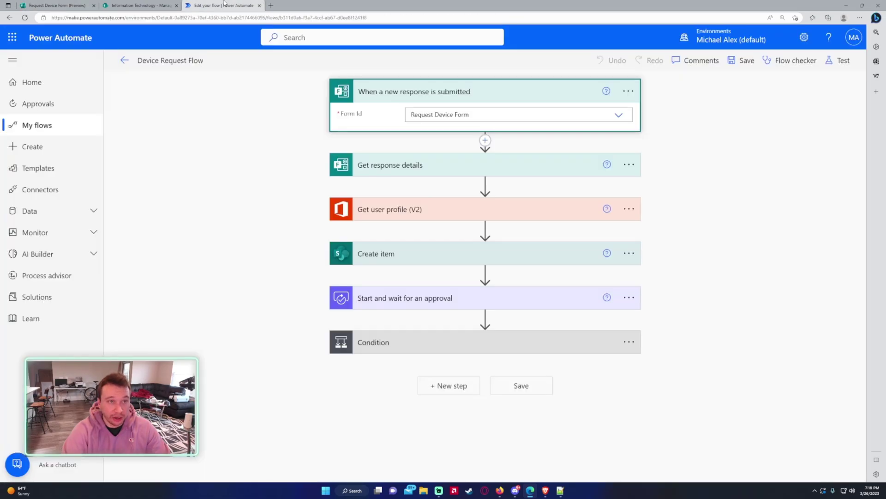
left_click(512, 163)
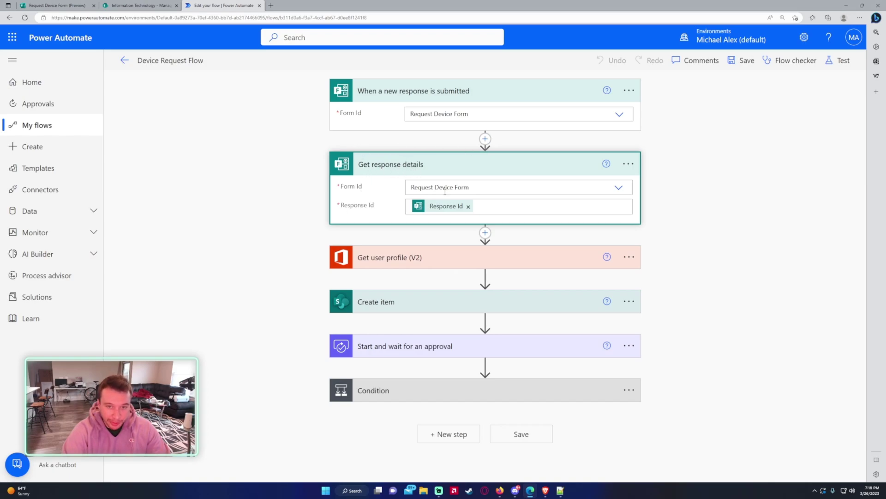
left_click(506, 205)
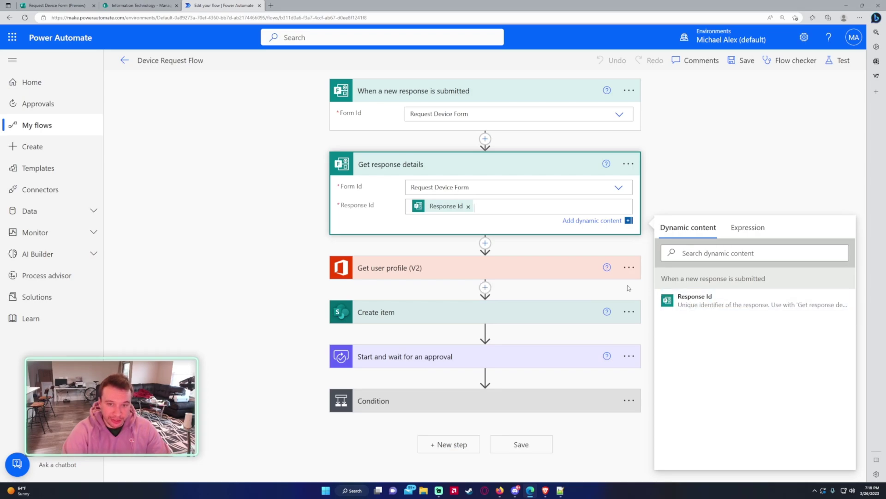
Review Get user profile (V2) looking up the Responders' Email
left_click(522, 267)
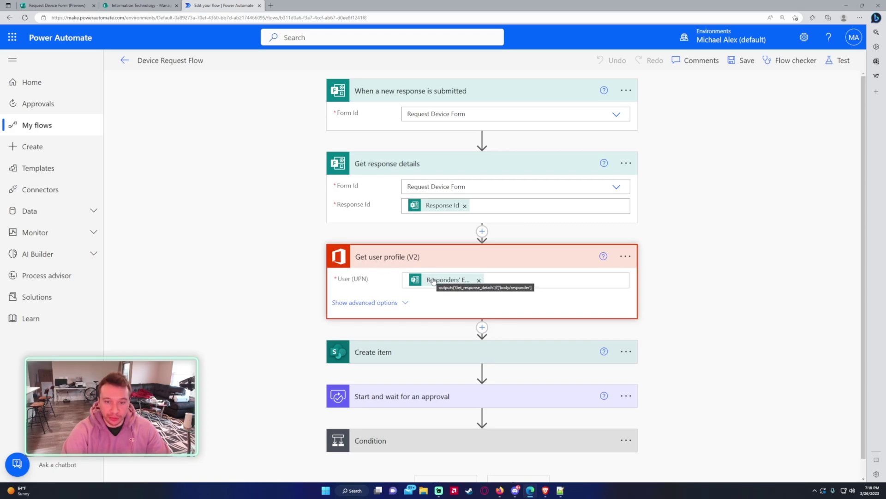
left_click(528, 279)
scroll(657, 236, "down", 1)
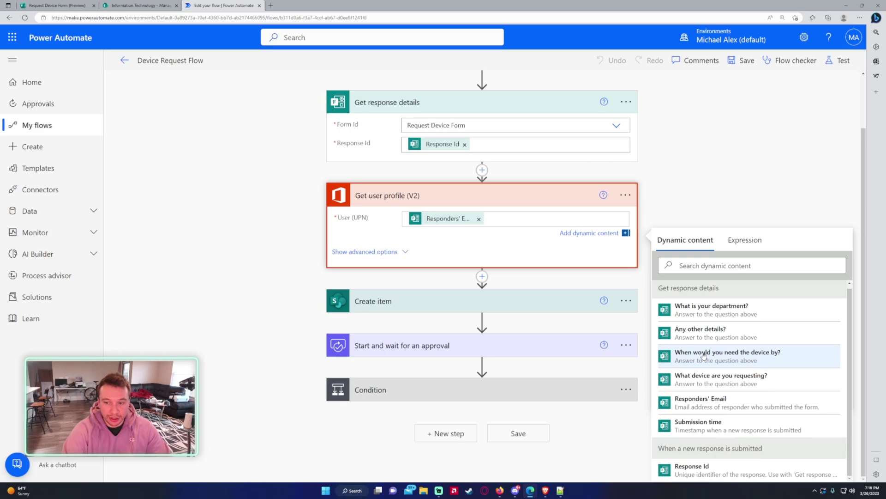
scroll(739, 360, "up", 1)
scroll(732, 392, "down", 1)
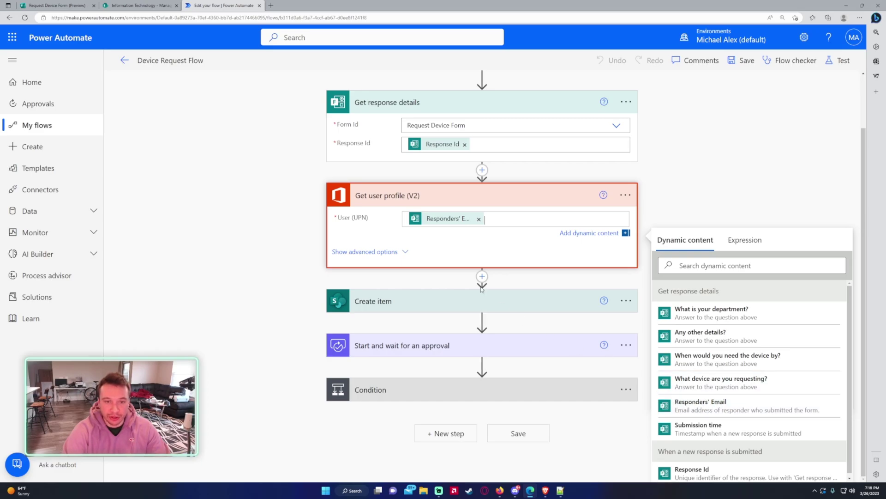
left_click(461, 300)
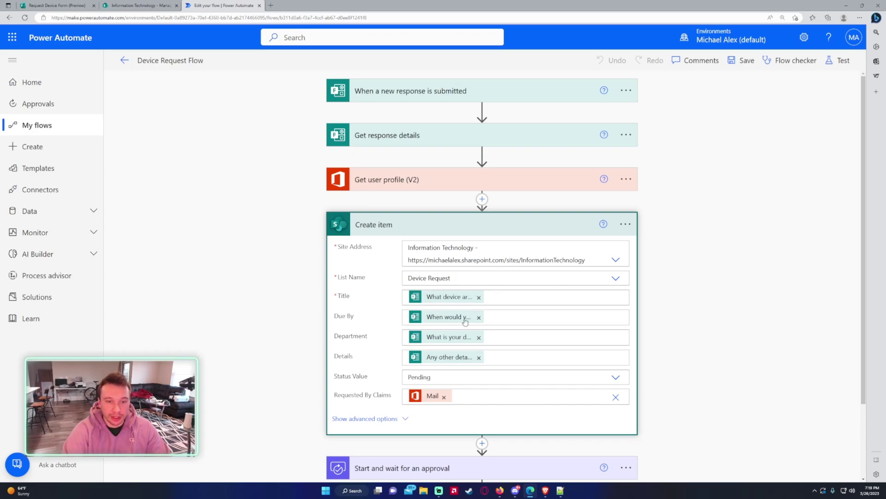
Inspect Create item's Title mapping against the Device Request list columns
left_click(508, 297)
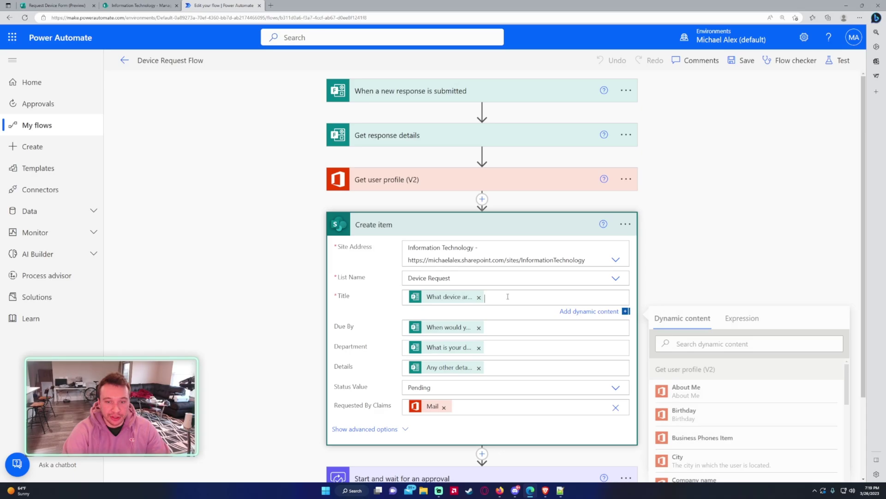
scroll(645, 266, "down", 2)
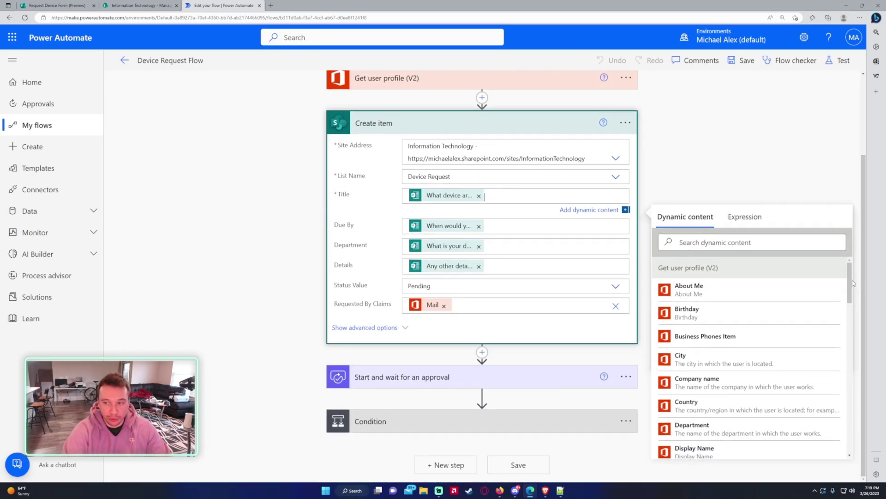
left_click_drag(855, 284, 855, 301)
scroll(741, 287, "down", 10)
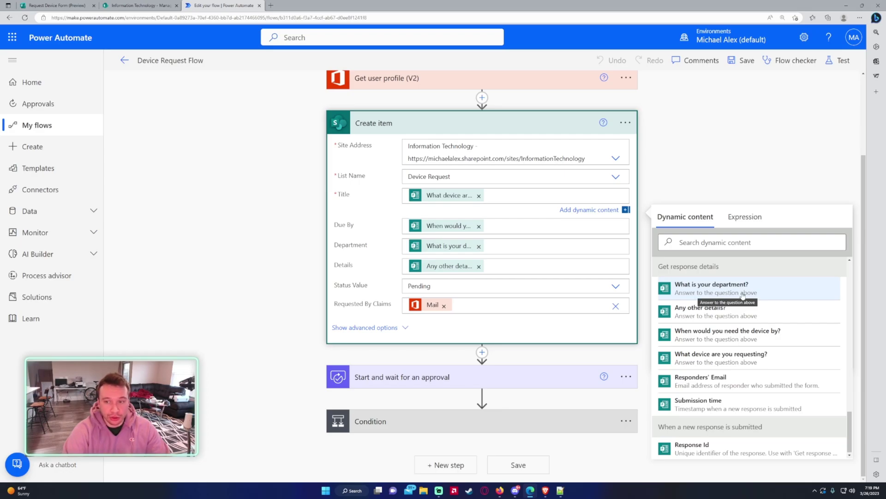
left_click(112, 5)
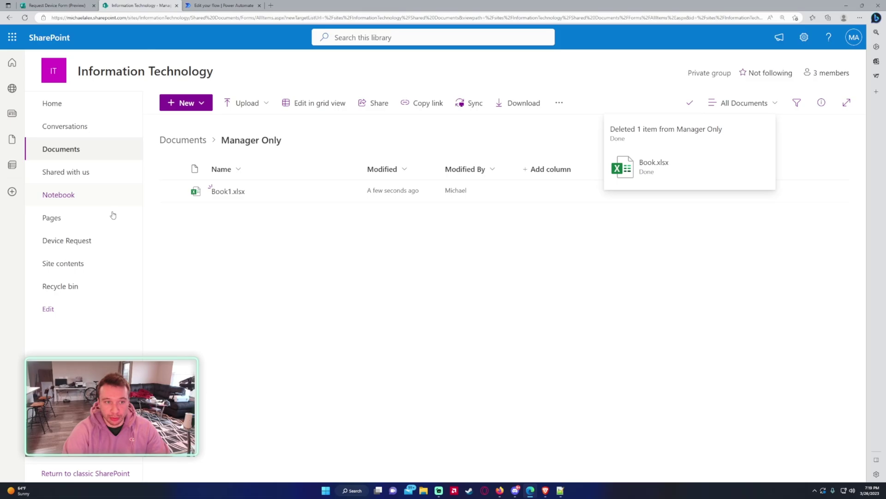
left_click(99, 239)
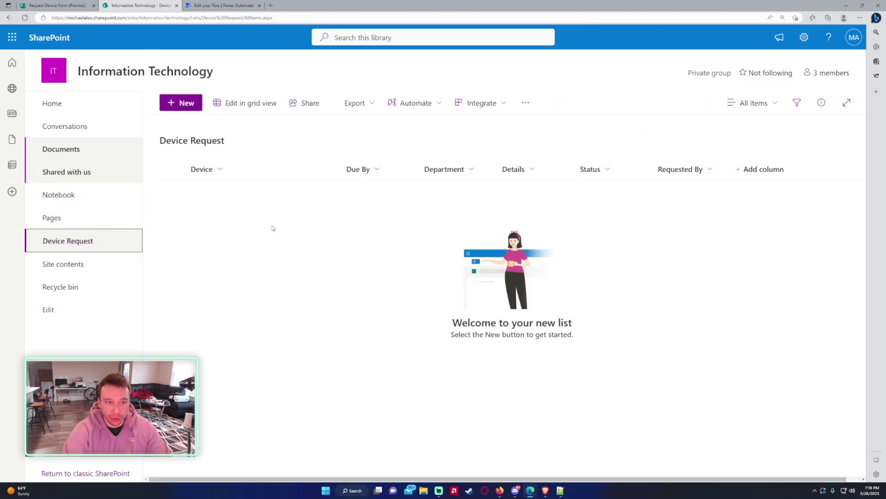
left_click(222, 5)
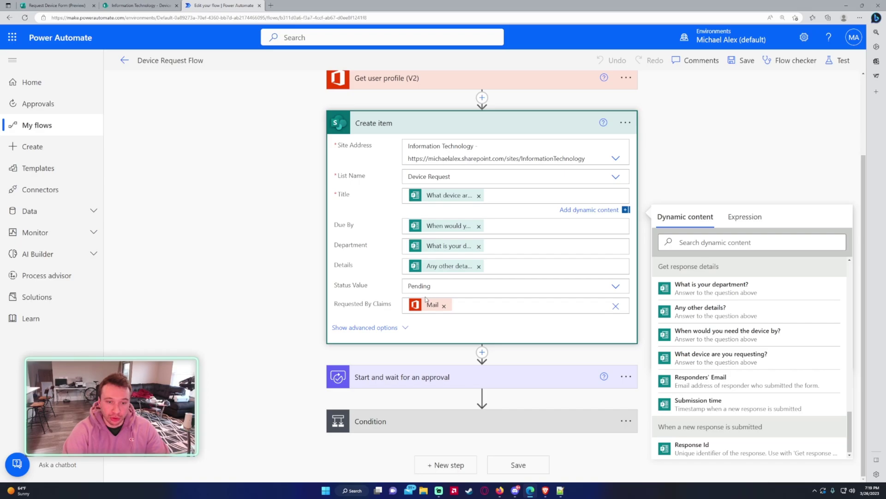
Check Requested By Claims options against the list's columns
left_click(418, 309)
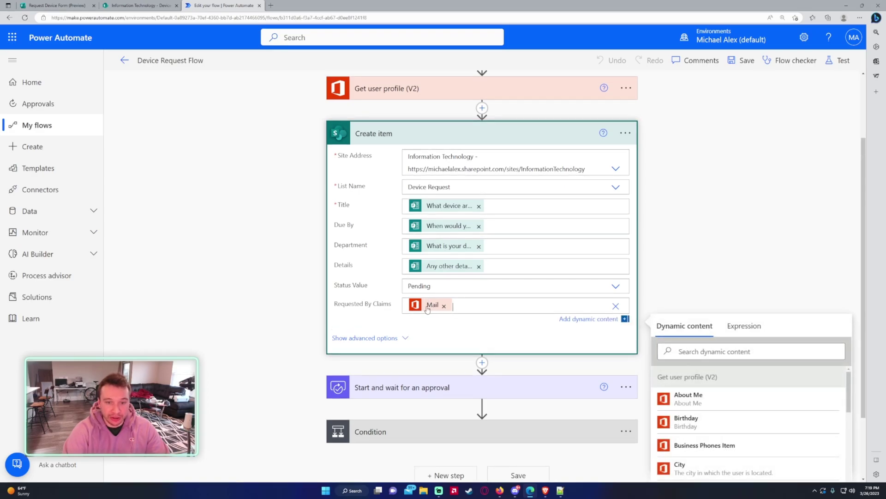
scroll(684, 241, "down", 2)
scroll(732, 369, "down", 5)
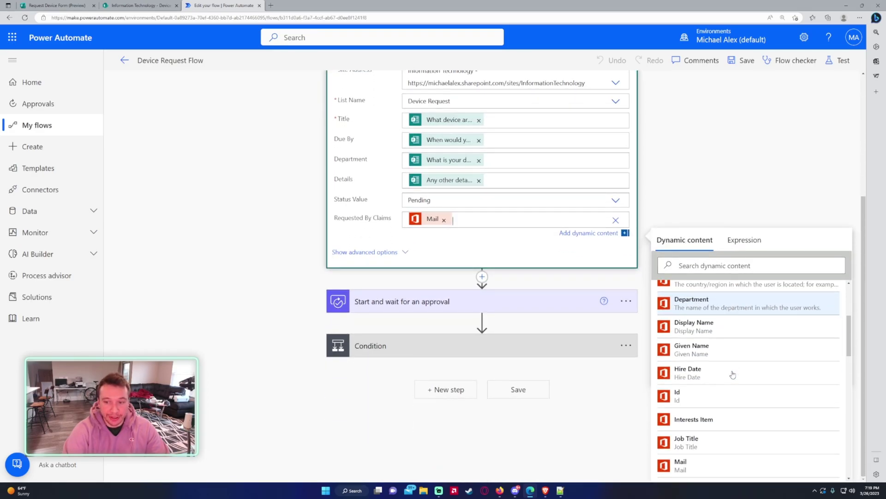
scroll(733, 368, "up", 5)
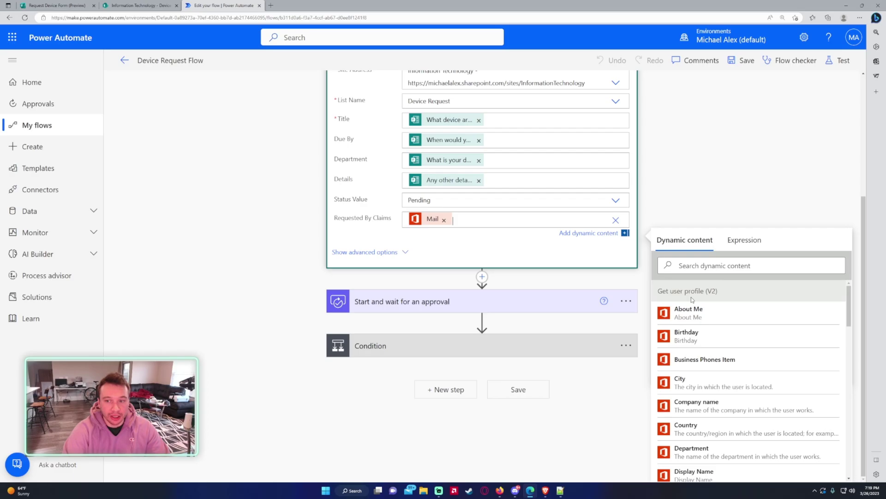
left_click(138, 5)
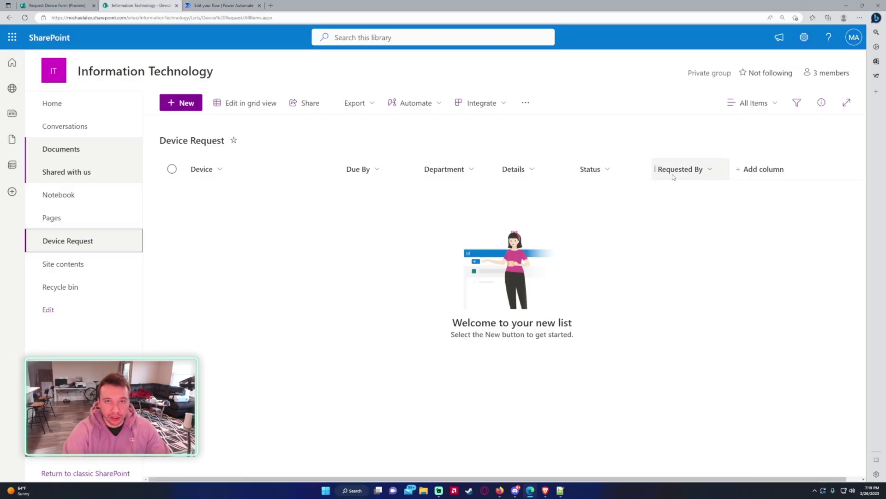
left_click(203, 5)
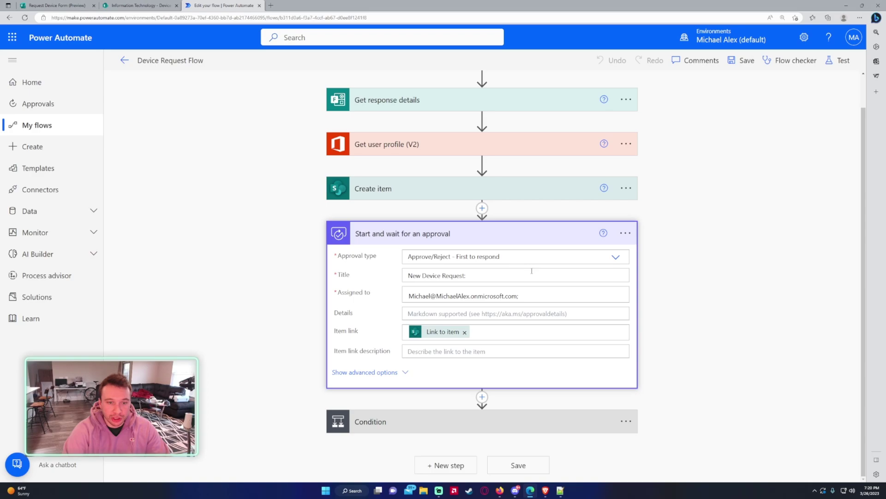
Add the 'What device are you requesting?' answer after 'New Device Request:' in the approval Title
left_click(503, 270)
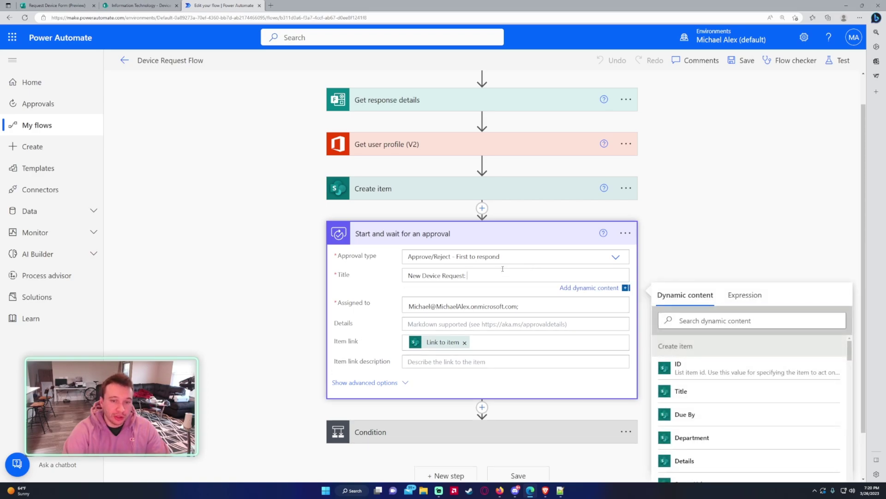
scroll(319, 236, "down", 1)
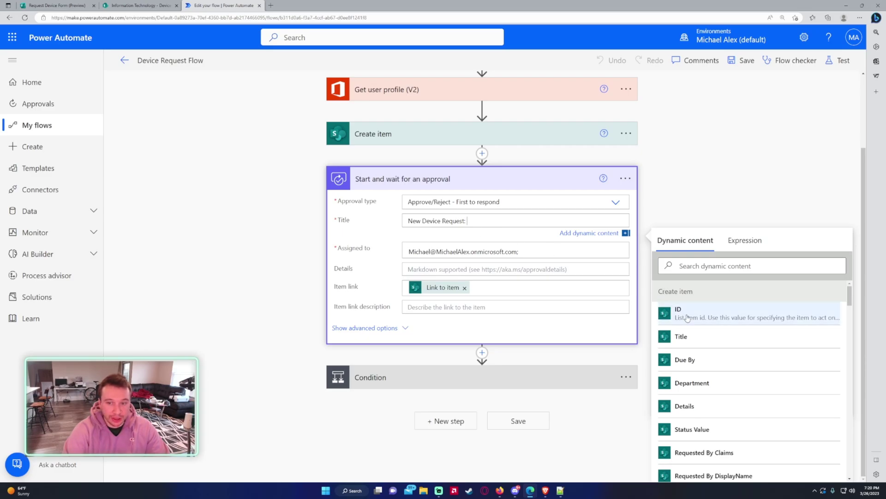
left_click_drag(853, 295, 854, 447)
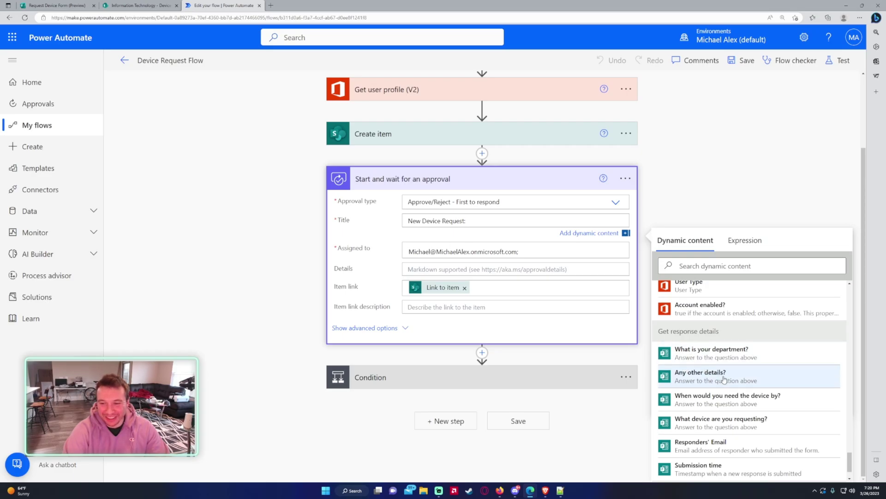
scroll(722, 377, "down", 1)
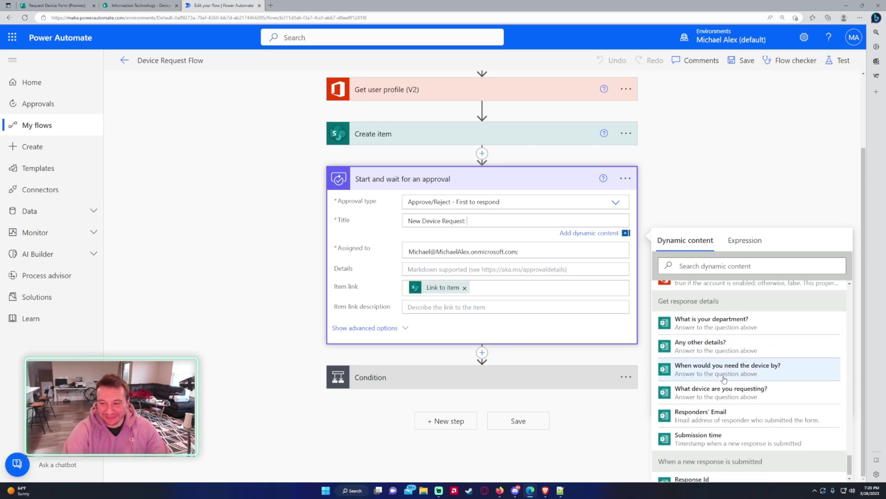
left_click(702, 393)
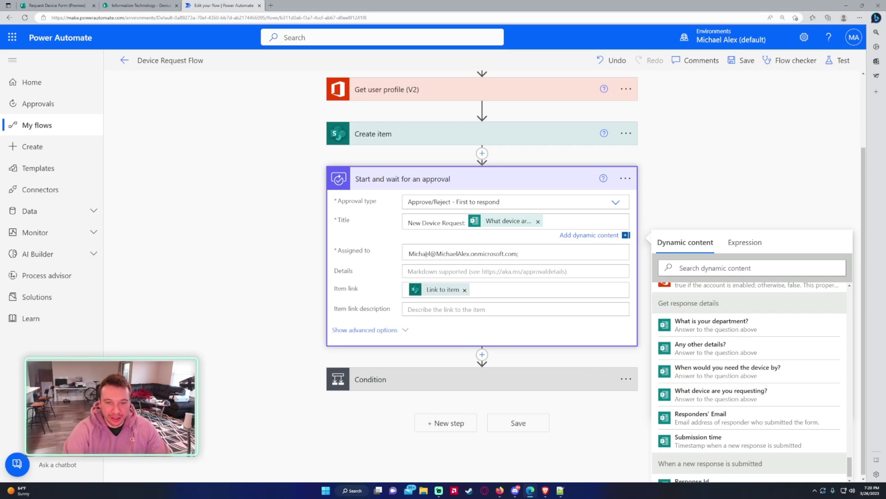
Type 'Device:' into the approval Details, then delete it, leaving Details empty
left_click(449, 254)
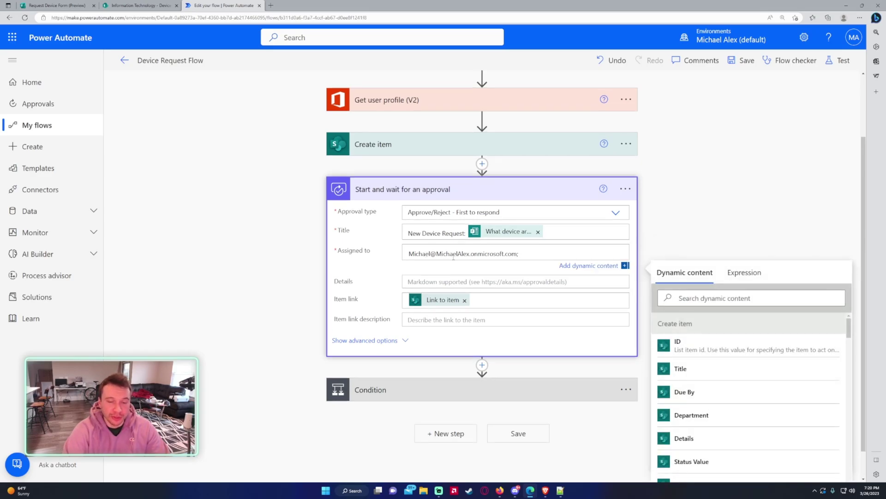
left_click(450, 286)
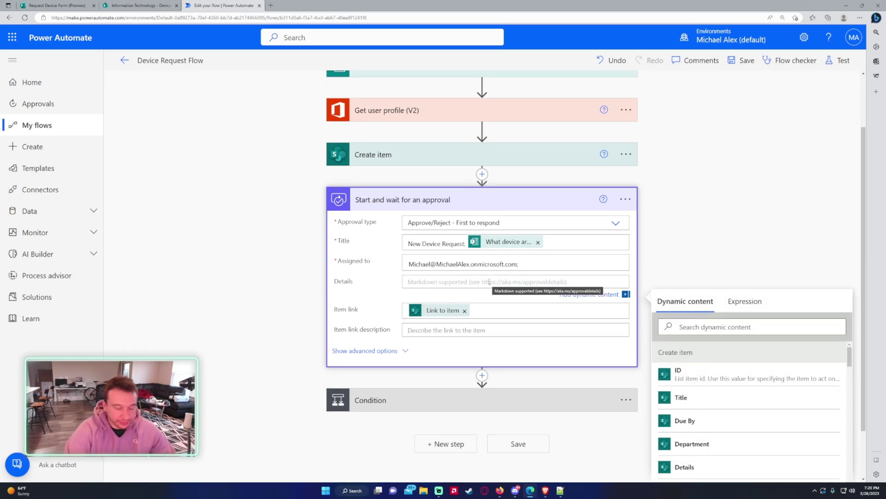
type("Device")
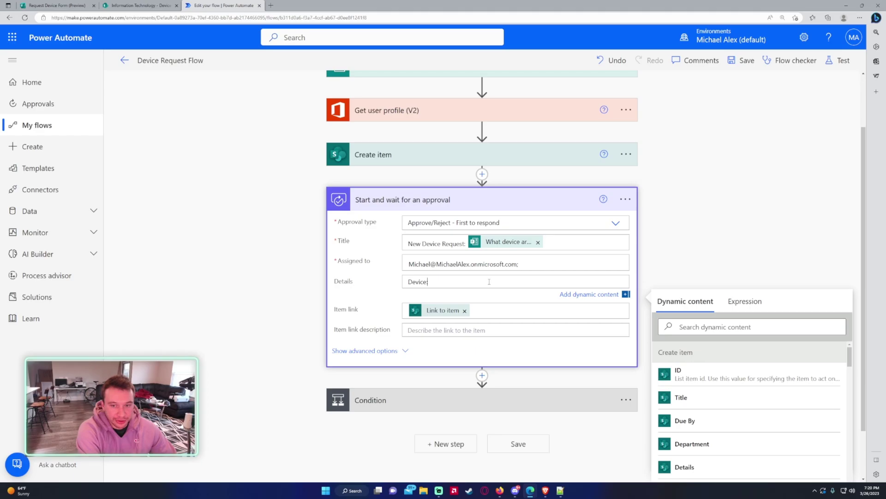
type(":")
scroll(791, 353, "down", 1)
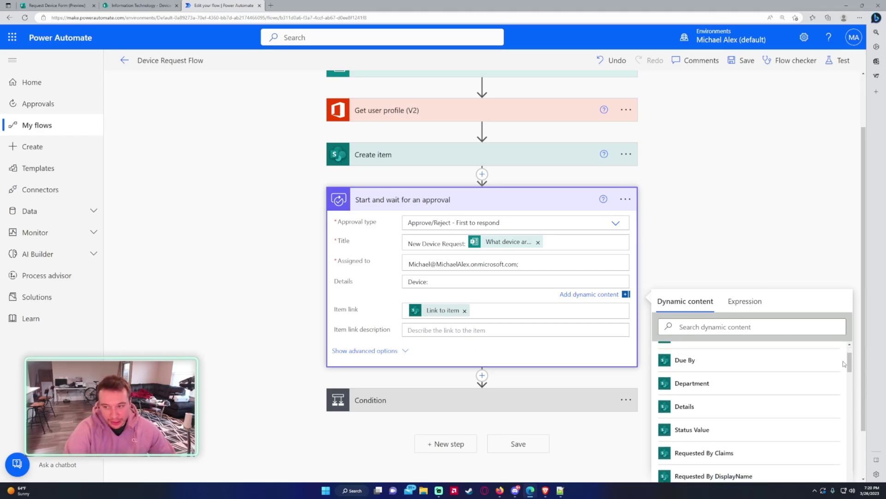
scroll(785, 406, "down", 15)
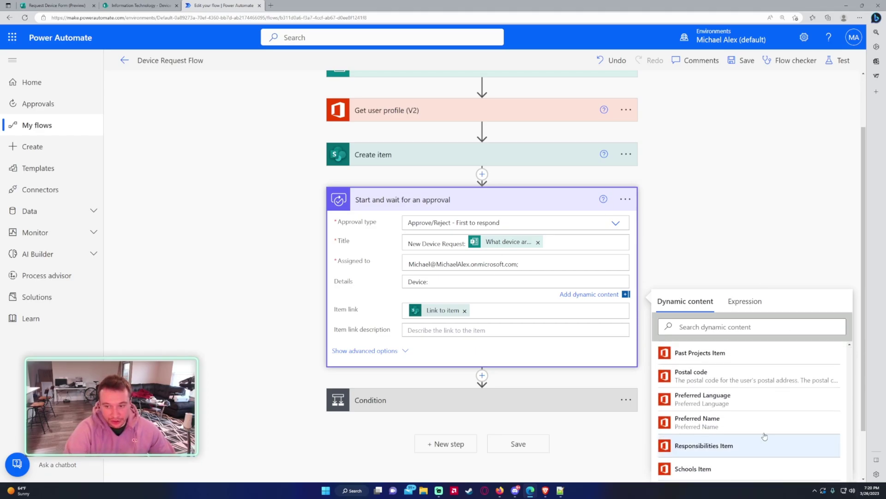
scroll(765, 436, "down", 10)
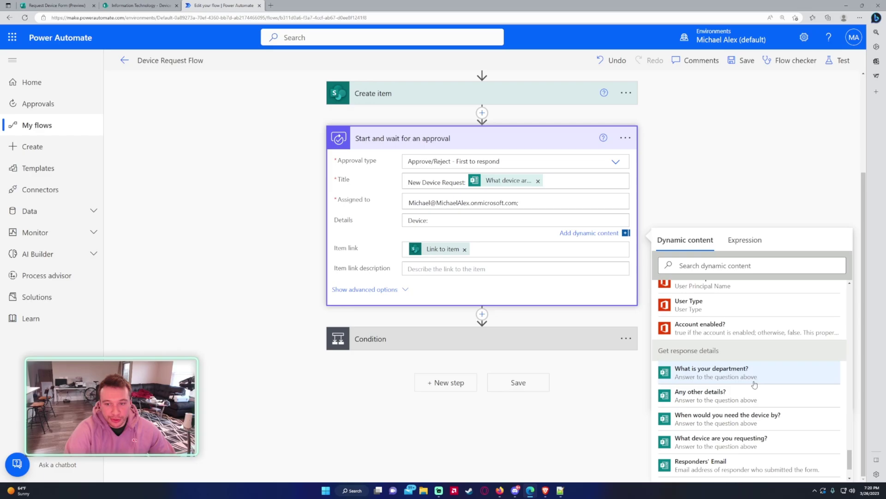
left_click_drag(430, 220, 407, 220)
key("BackSpace")
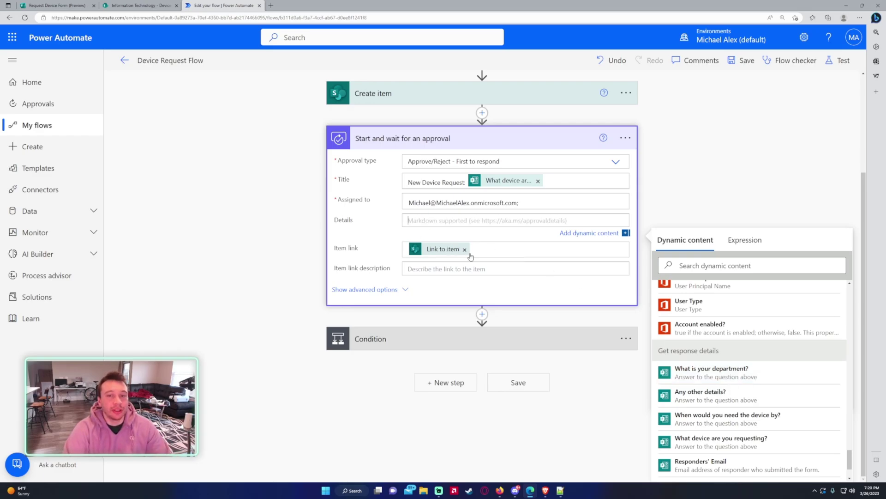
scroll(470, 257, "up", 2)
Check the SharePoint Device Request list, then review the approval step again
key("ctrl+shift+Tab")
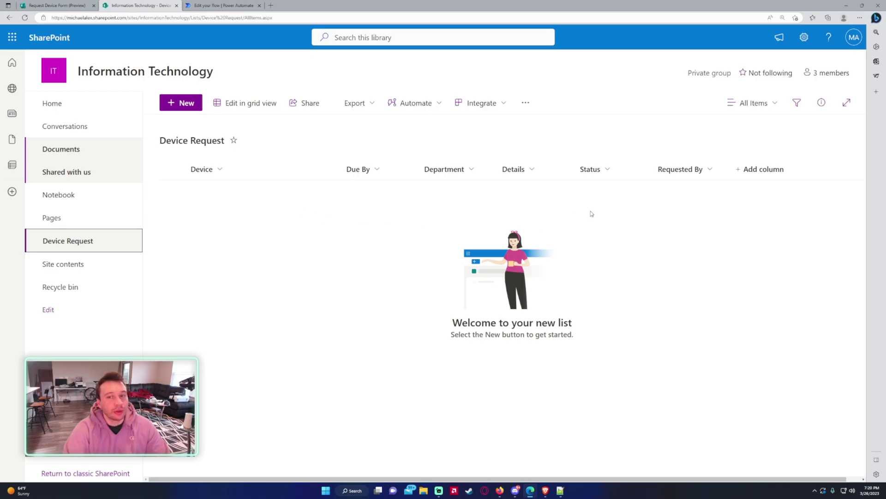
key("ctrl+Tab")
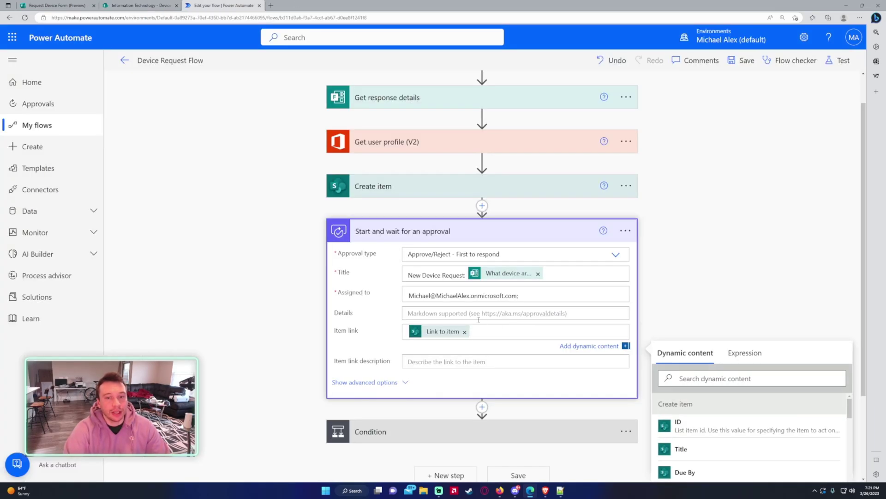
scroll(681, 270, "down", 2)
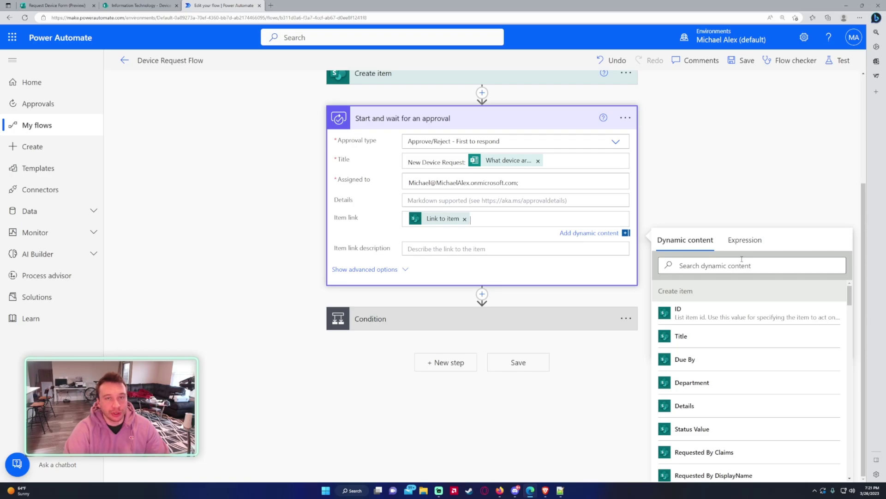
scroll(460, 189, "up", 2)
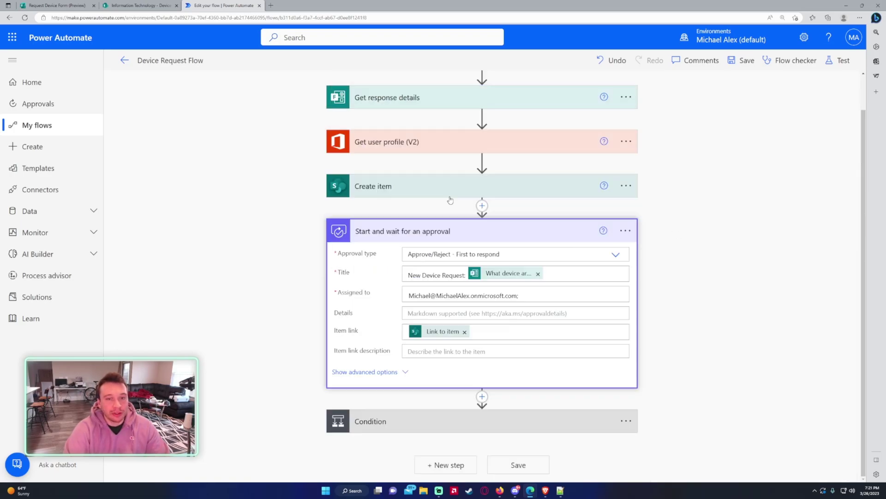
Review the Create item step and the approval's Details field and Item link
left_click(460, 186)
scroll(405, 381, "down", 4)
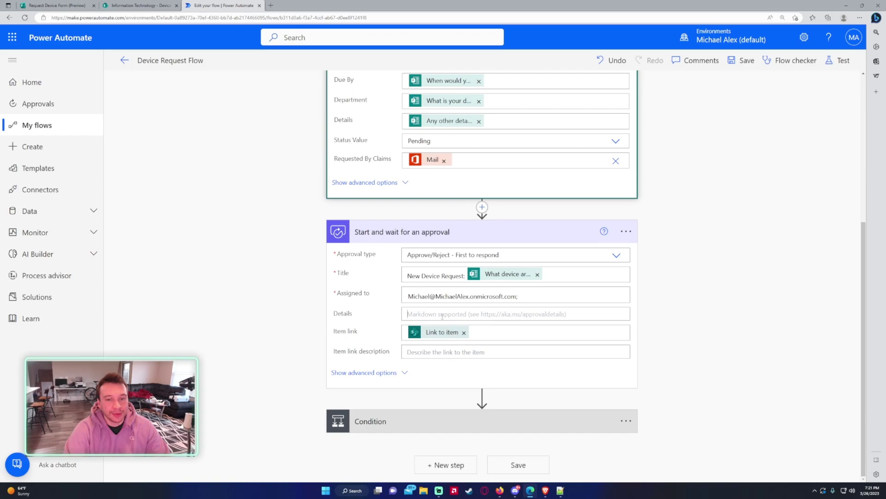
left_click(455, 307)
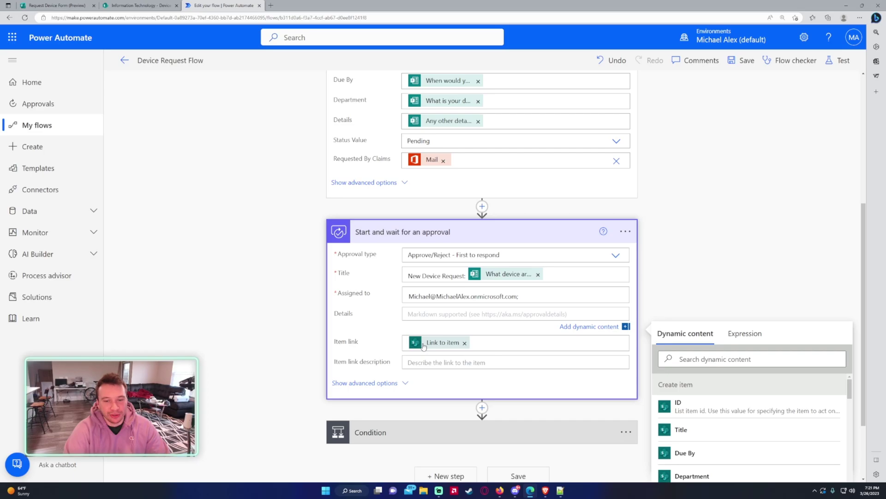
scroll(570, 251, "down", 2)
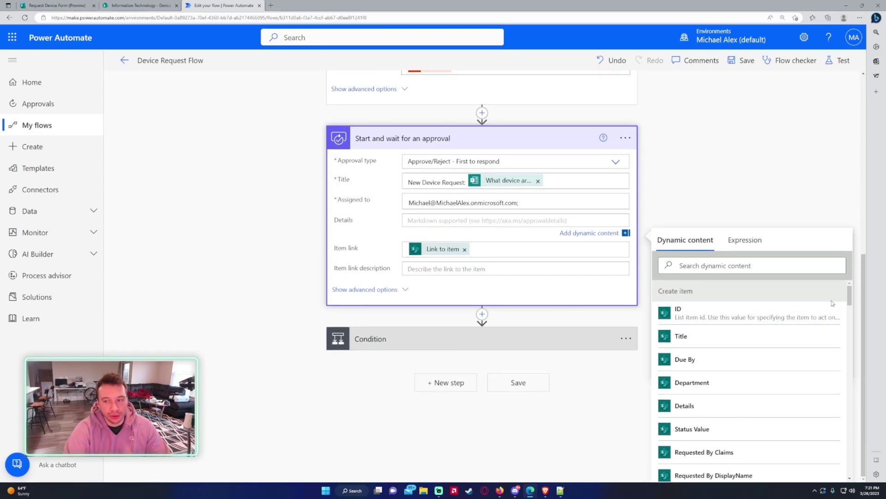
left_click_drag(849, 295, 862, 359)
left_click(725, 267)
type("lin")
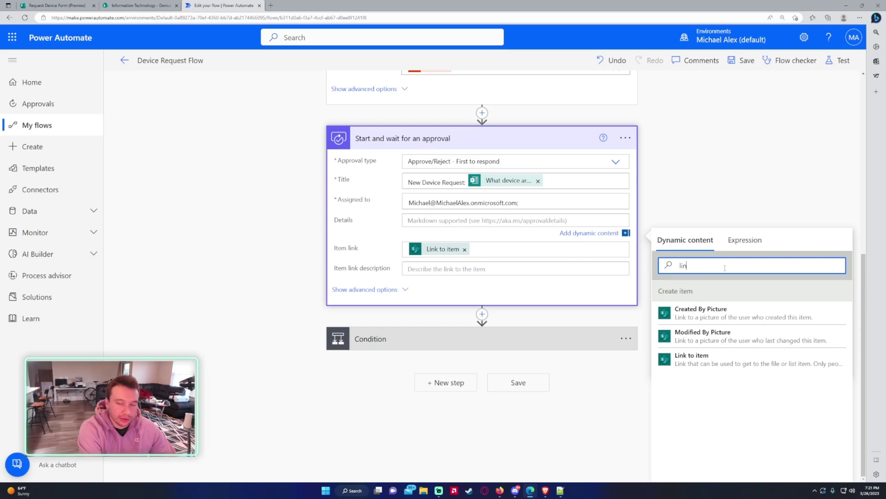
type("k")
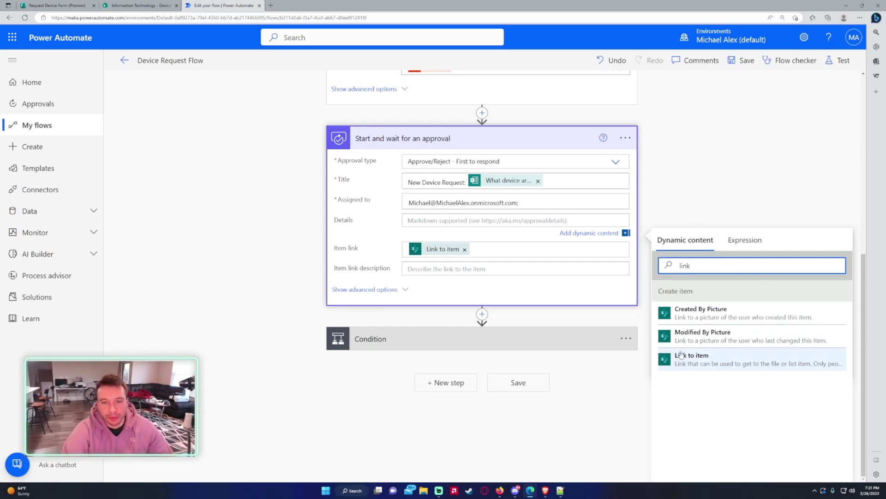
Show and hide the approval's advanced options, then collapse the approval card
left_click(378, 288)
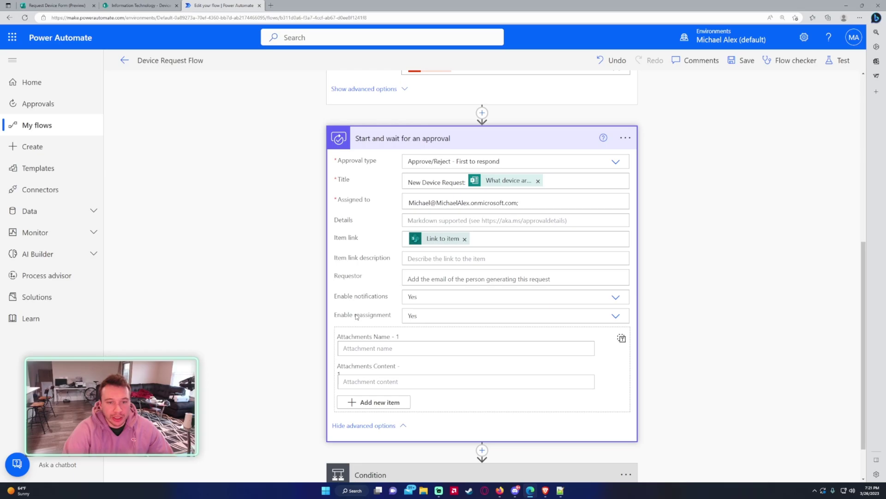
left_click(406, 428)
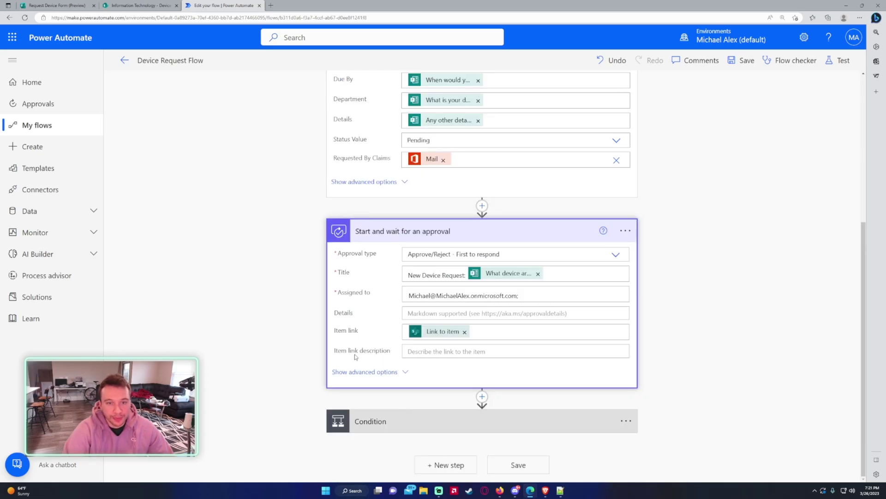
left_click(413, 239)
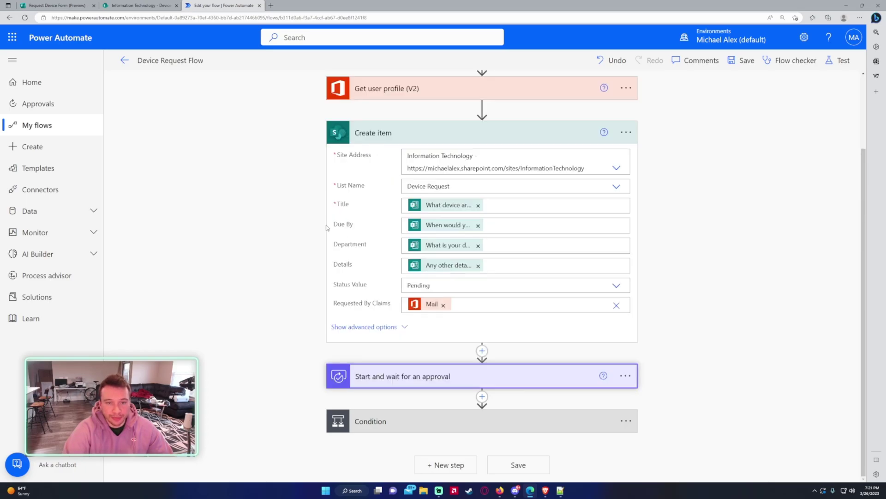
scroll(413, 239, "up", 2)
Inspect the Condition's Outcome equals Approve test and expand the If yes Update item step
left_click(351, 193)
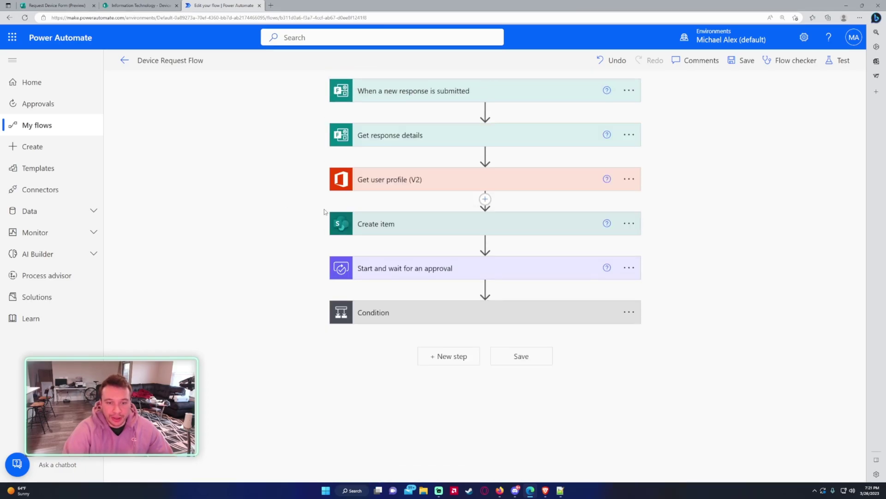
left_click(431, 314)
scroll(378, 236, "down", 3)
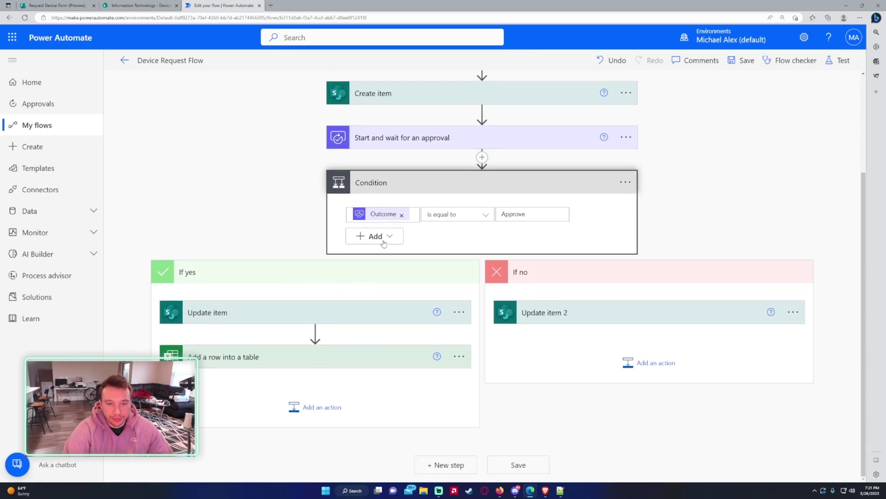
left_click(411, 215)
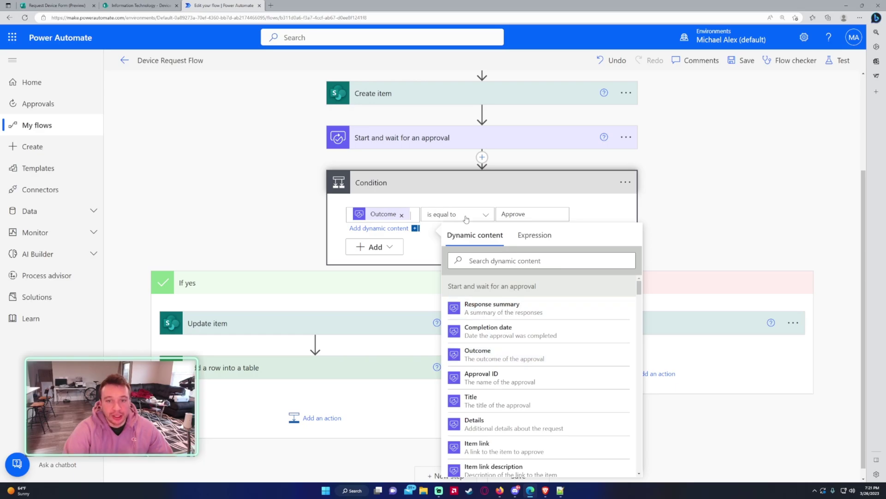
left_click(535, 214)
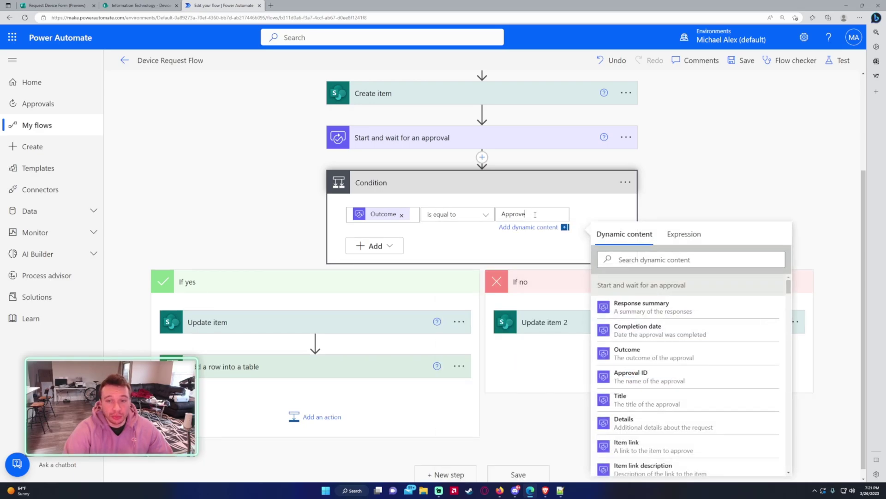
left_click(311, 212)
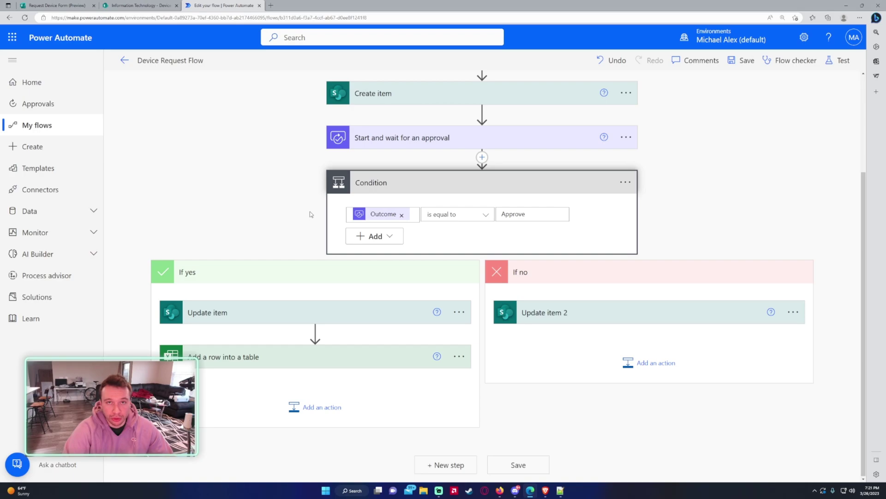
left_click(254, 310)
scroll(275, 255, "down", 3)
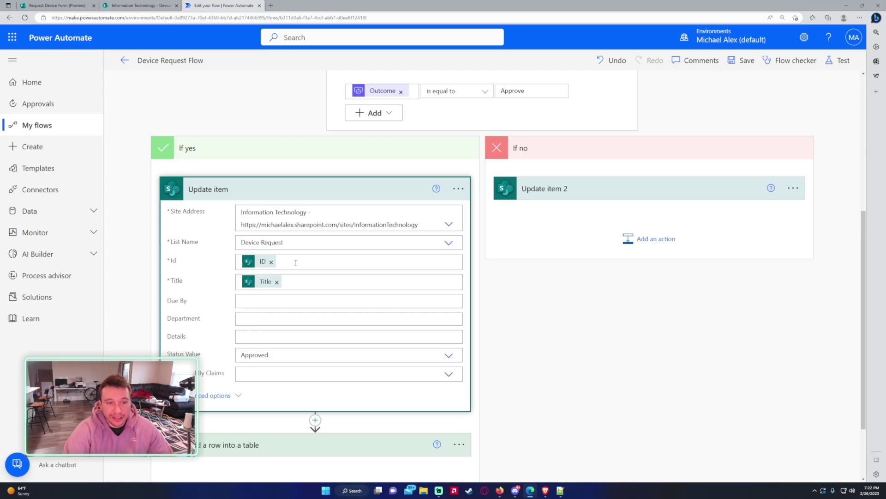
Check the Update item Id value, then expand Add a row into a table to see its Book.xlsx 404 error
left_click(295, 262)
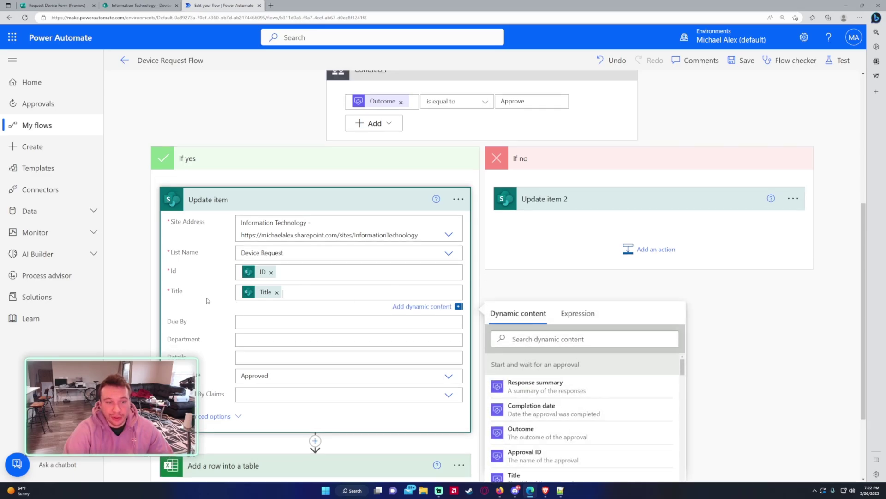
scroll(448, 289, "down", 2)
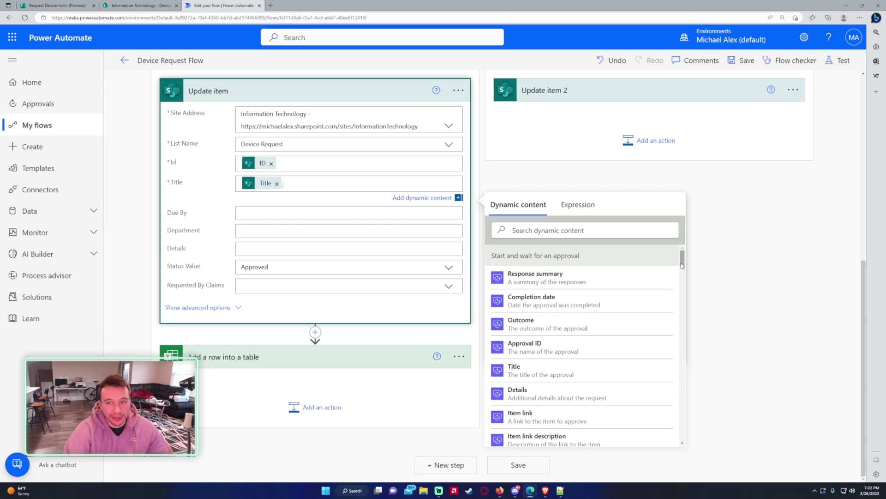
left_click_drag(682, 261, 692, 300)
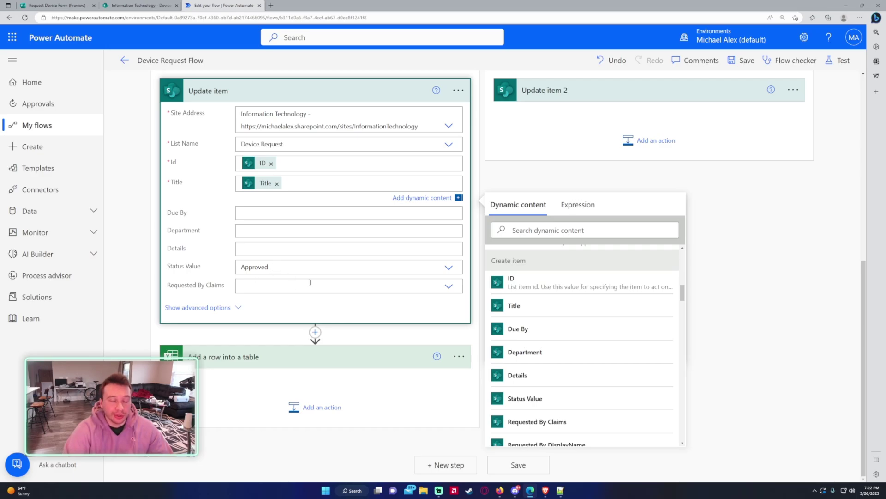
left_click(286, 363)
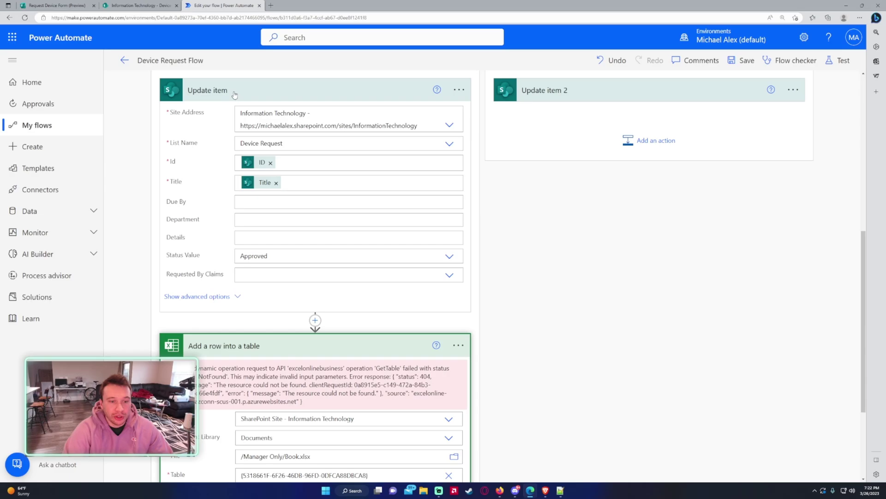
Look for the Excel workbook in the SharePoint site's Documents library
left_click(234, 94)
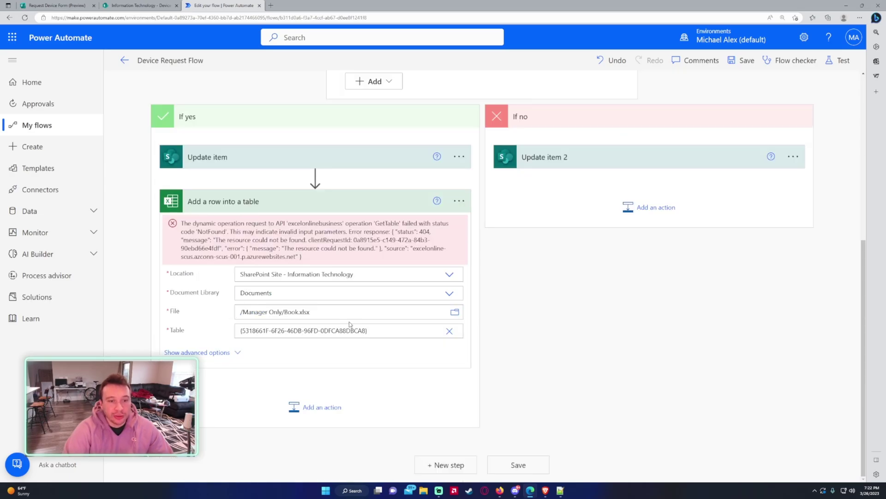
left_click(297, 312)
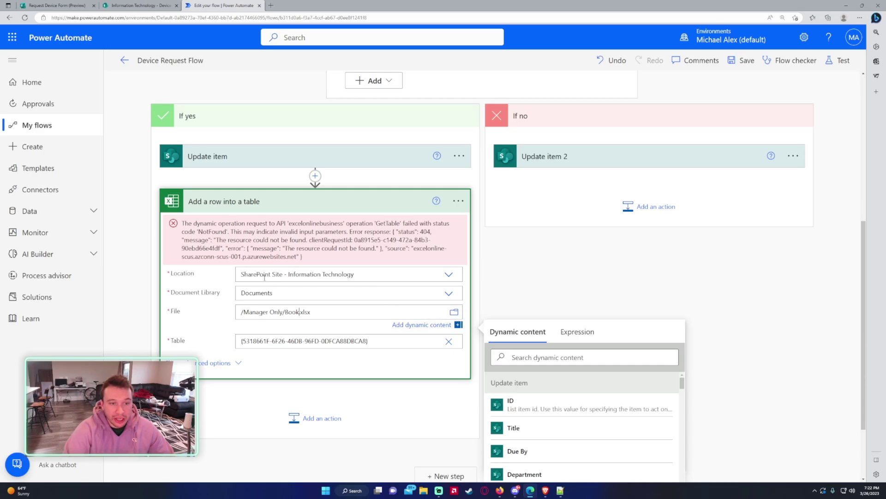
left_click(137, 5)
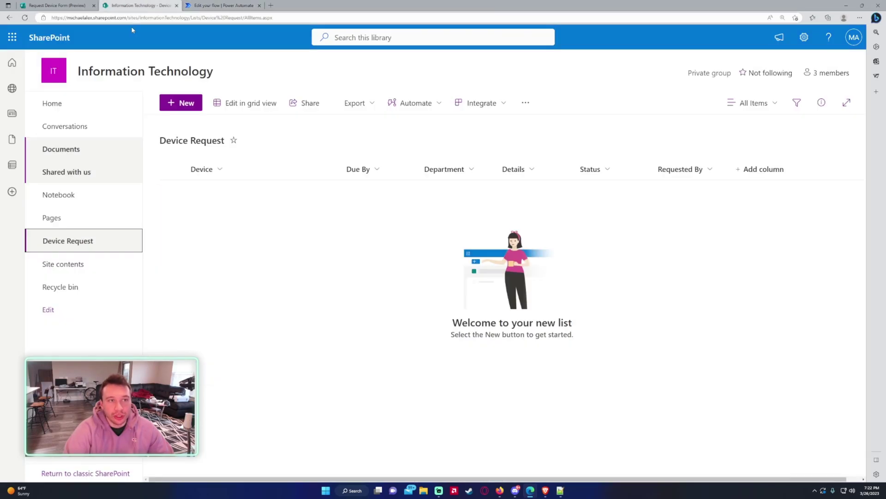
left_click(88, 153)
left_click(214, 5)
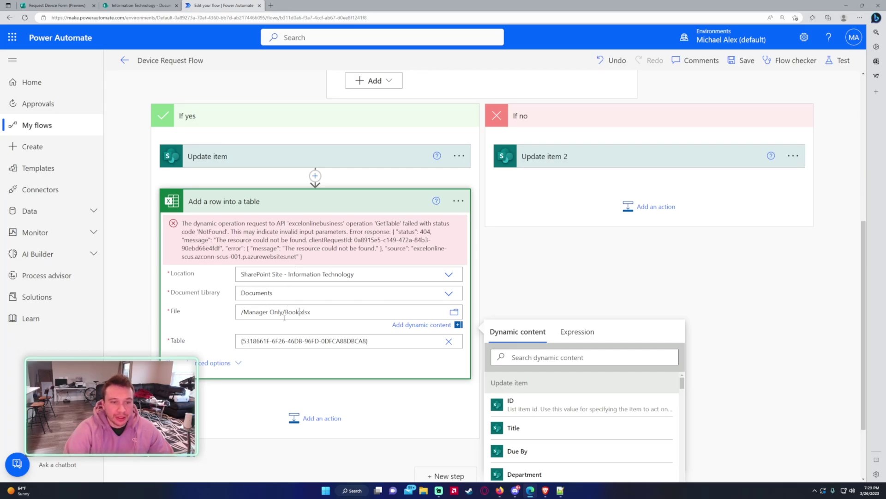
Point the Excel row step at /Manager Only/Book1.xlsx and replace the broken table with Table1
left_click(453, 314)
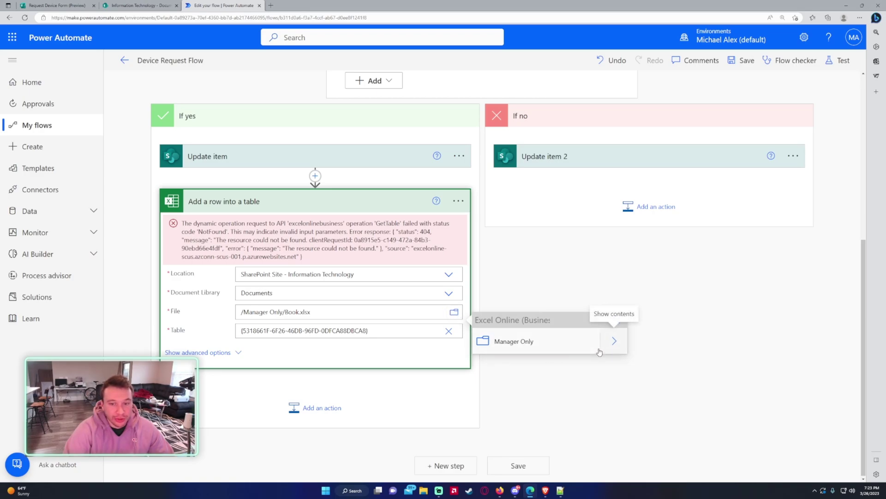
left_click(614, 341)
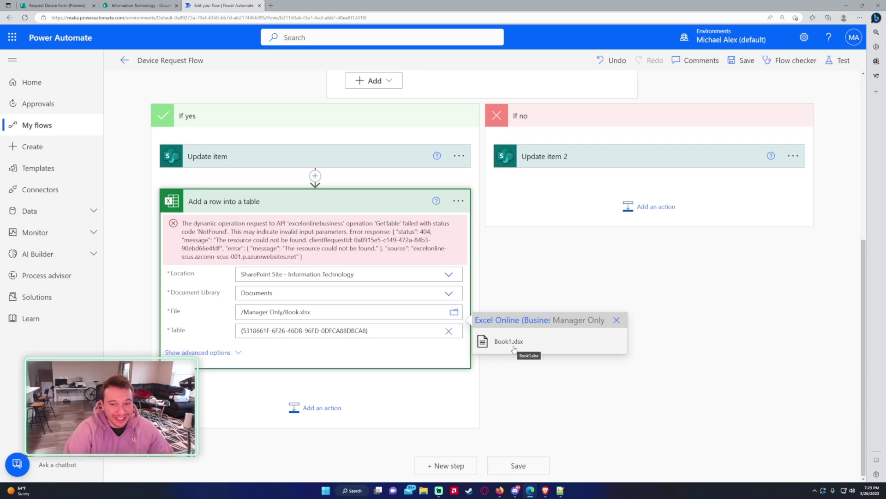
left_click(514, 348)
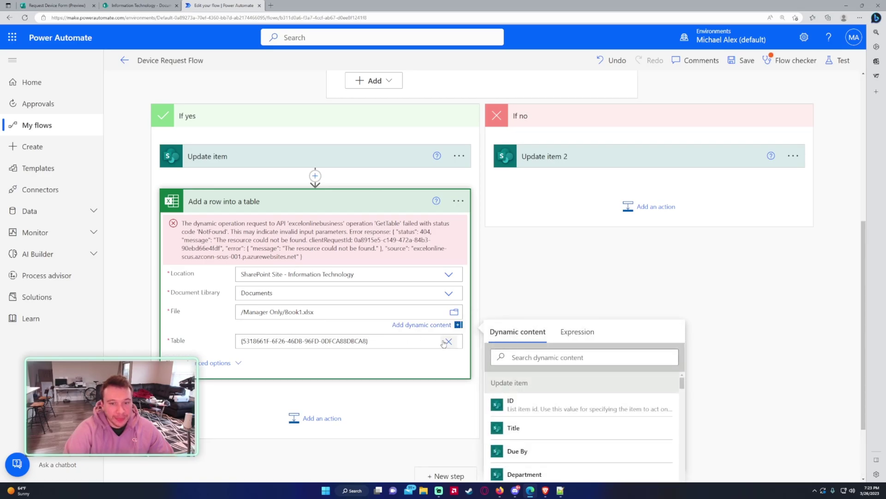
left_click(446, 342)
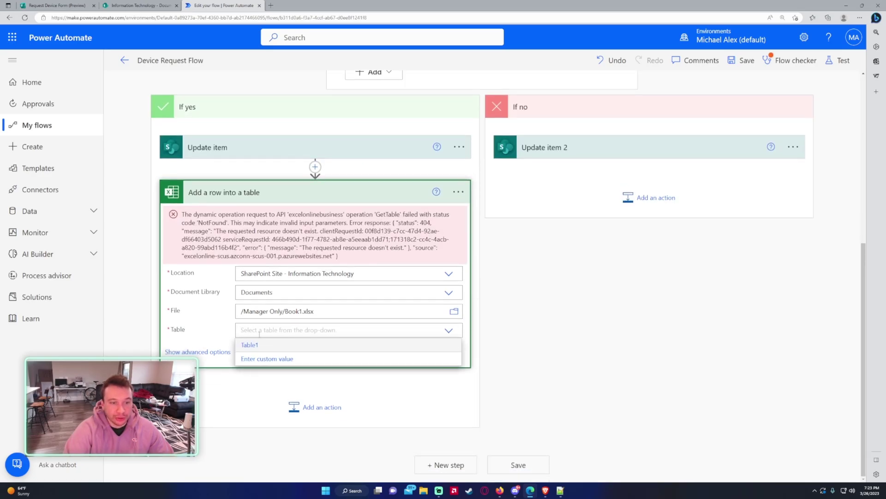
left_click(258, 346)
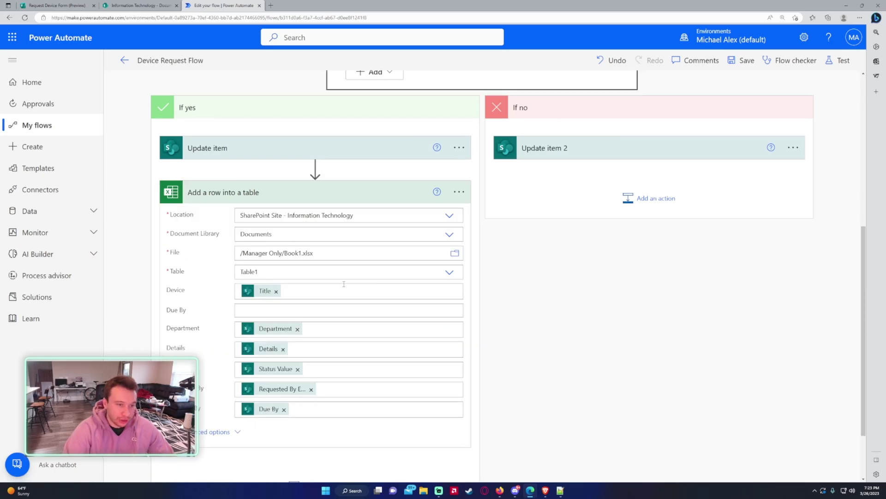
Map the Due By dynamic value into the Excel row's Due By column
scroll(328, 284, "down", 1)
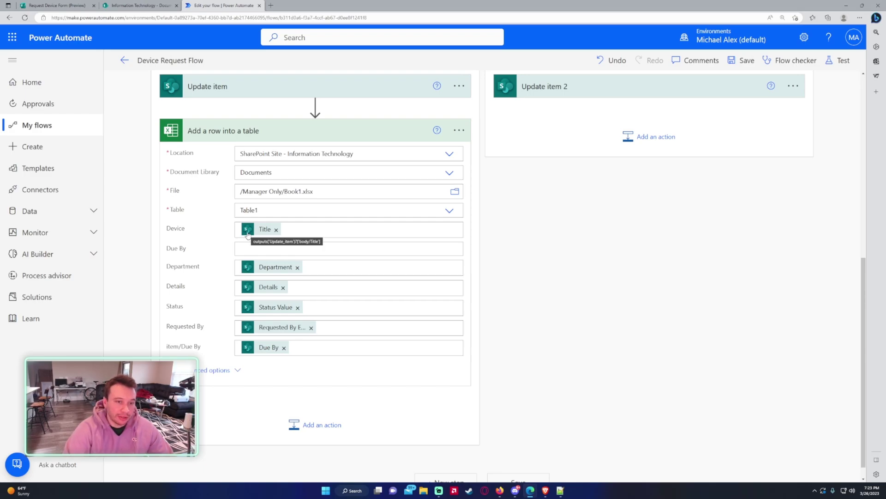
left_click(299, 230)
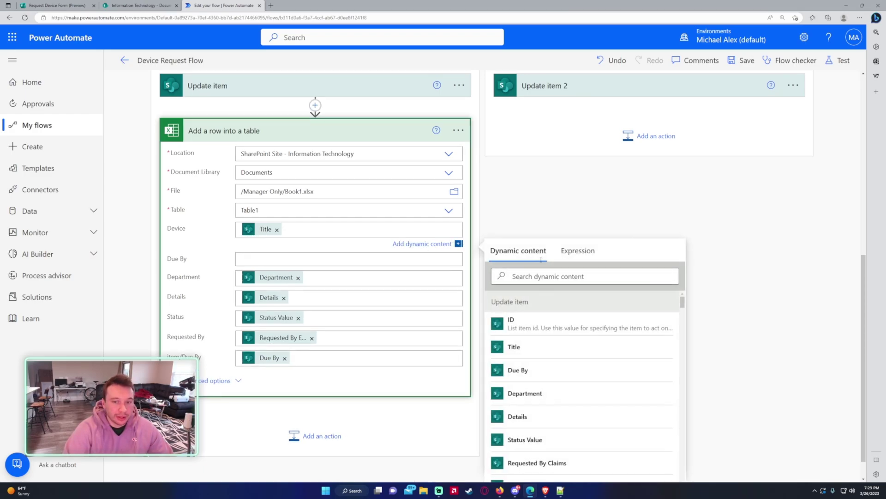
scroll(684, 317, "down", 4)
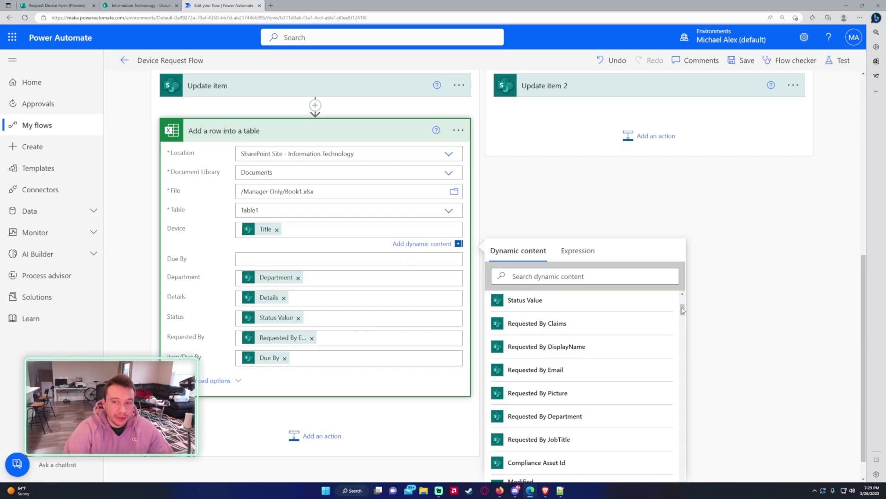
scroll(604, 336, "up", 5)
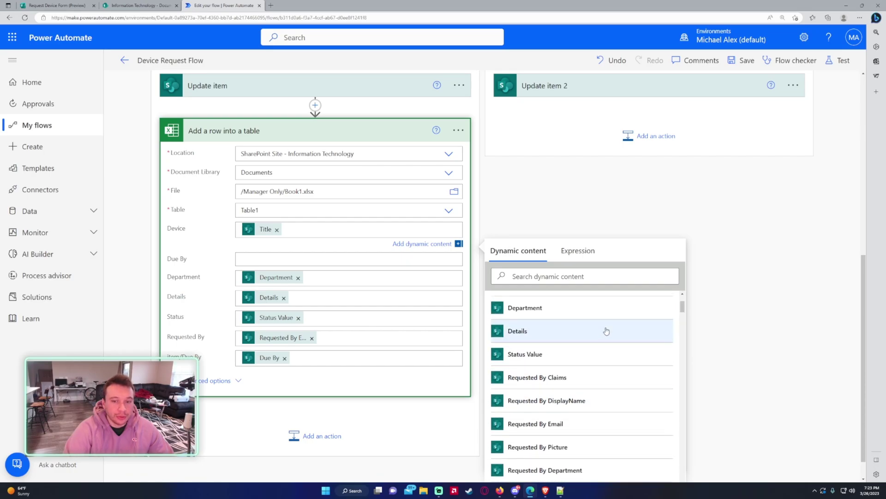
scroll(600, 342, "down", 1)
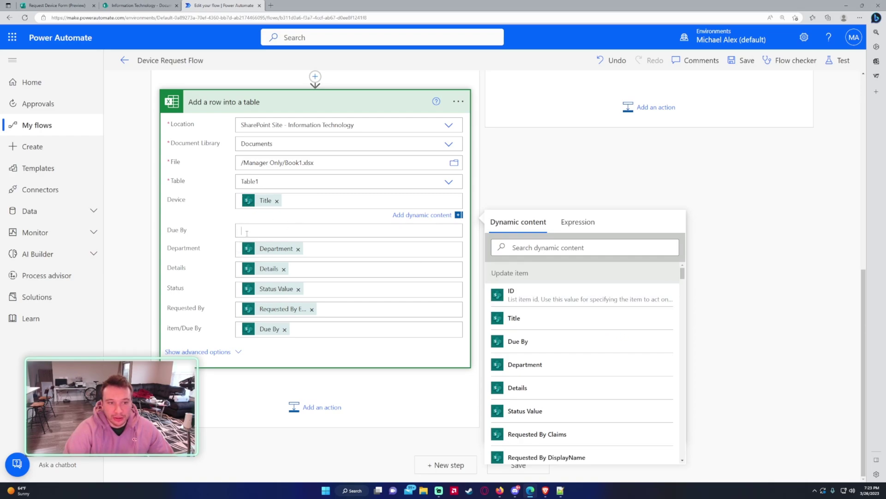
left_click(534, 369)
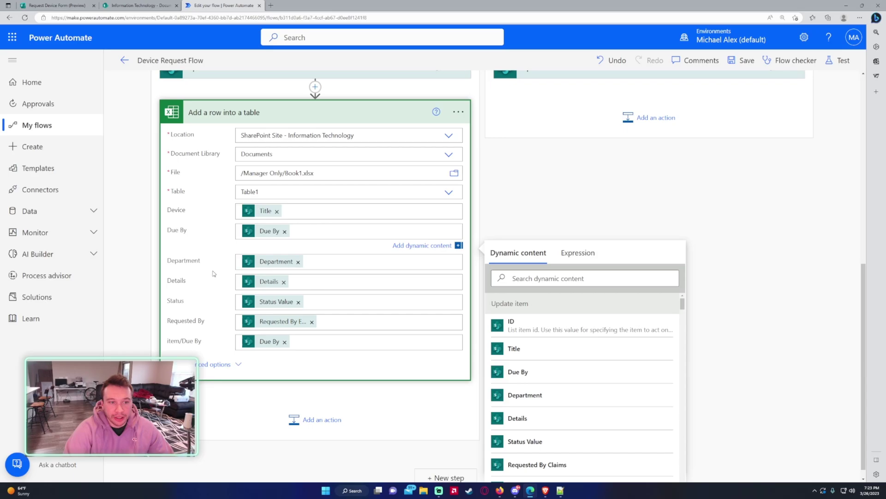
scroll(214, 273, "down", 1)
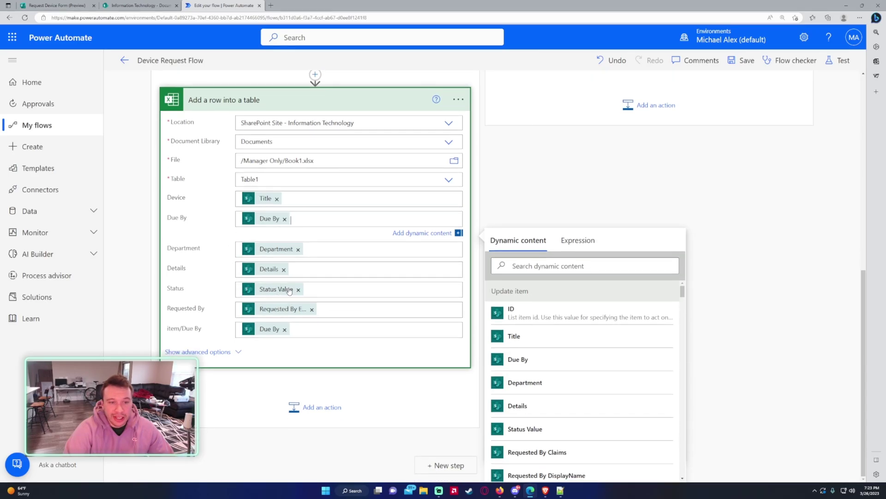
scroll(290, 290, "up", 4)
left_click(247, 262)
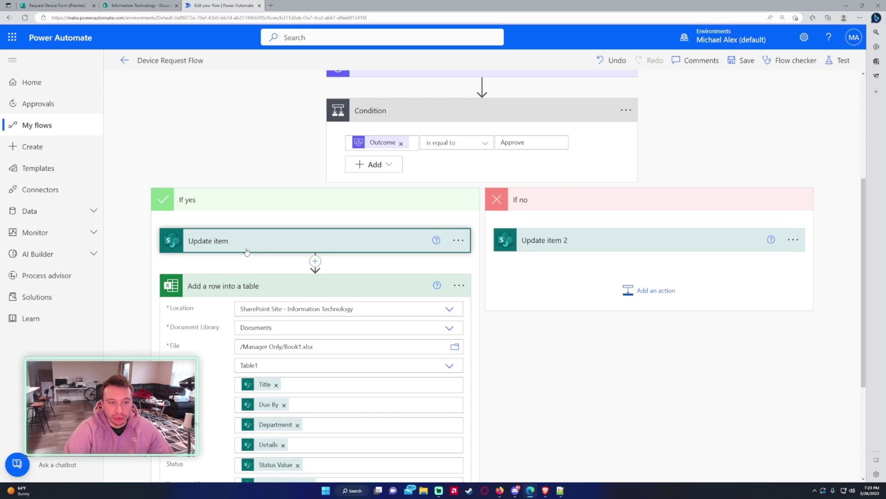
Remove the duplicate Due By token from the extra last column field
left_click(246, 251)
scroll(240, 353, "down", 7)
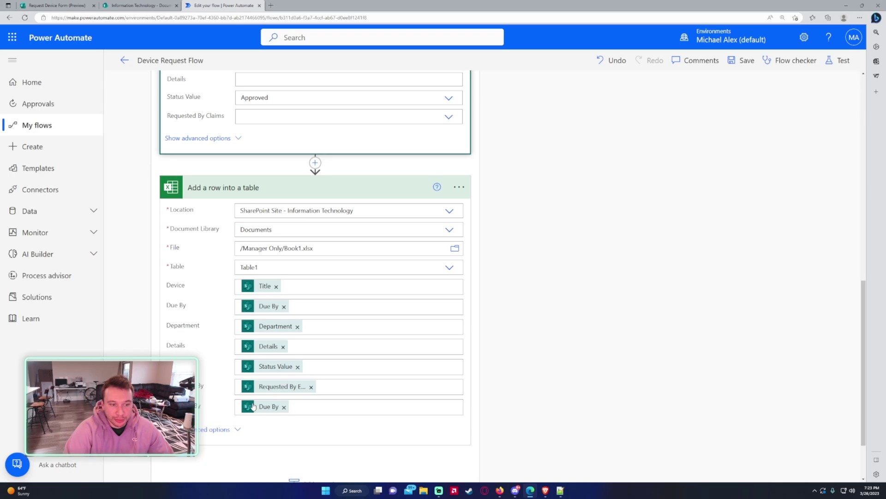
left_click(284, 407)
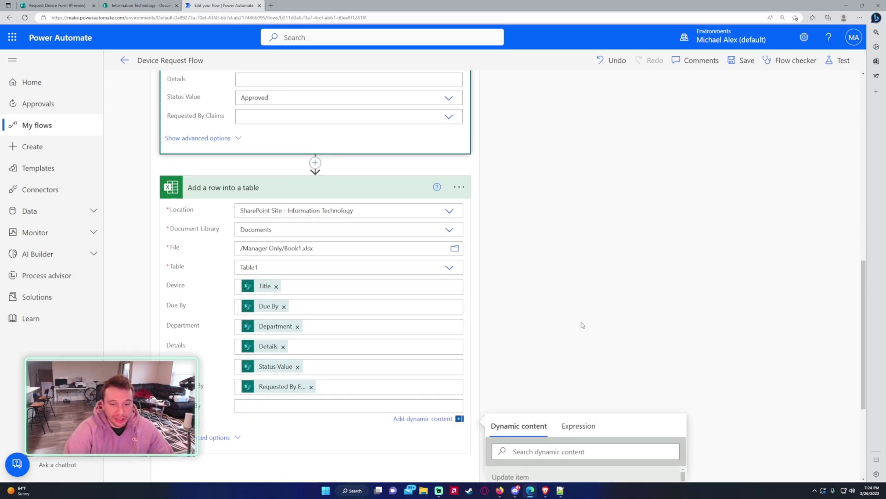
left_click(581, 322)
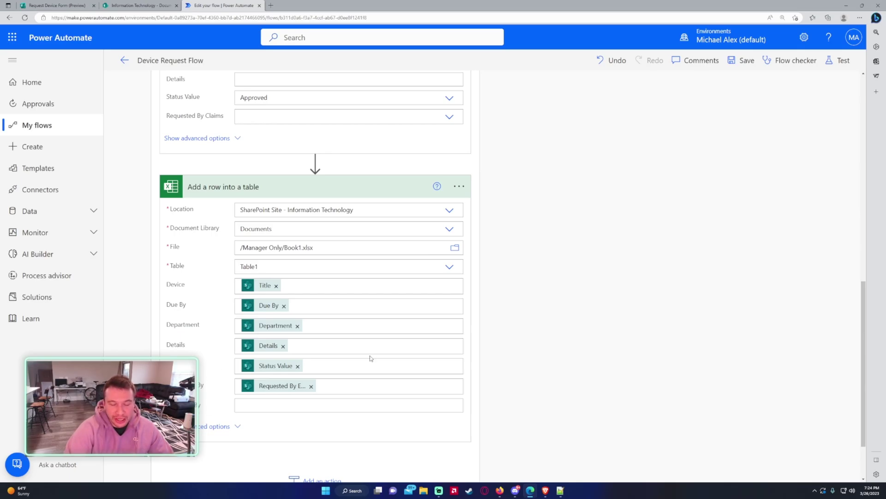
scroll(380, 261, "up", 10)
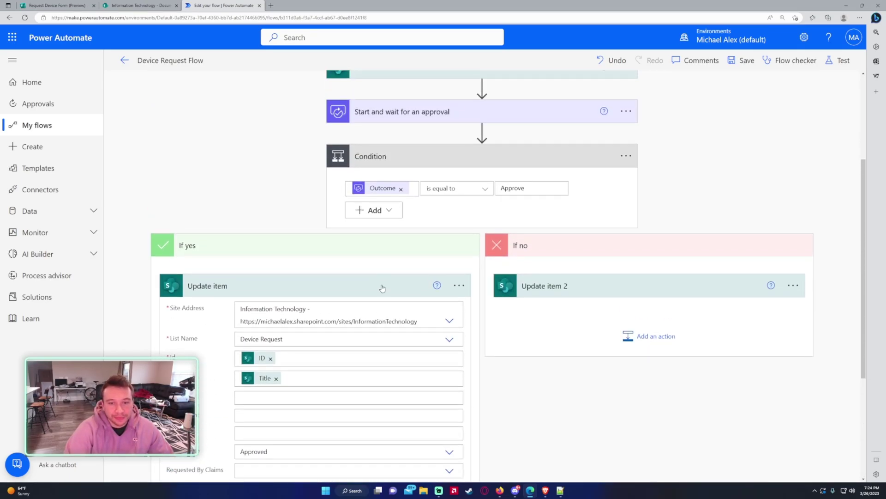
Add an 'Add a row into a table' Excel action to the If no branch
left_click(382, 282)
left_click(568, 312)
scroll(614, 282, "down", 4)
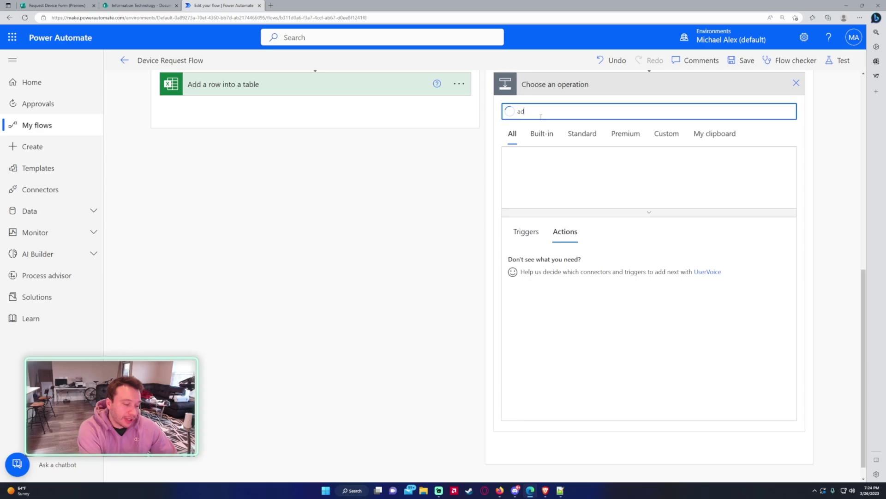
type("d")
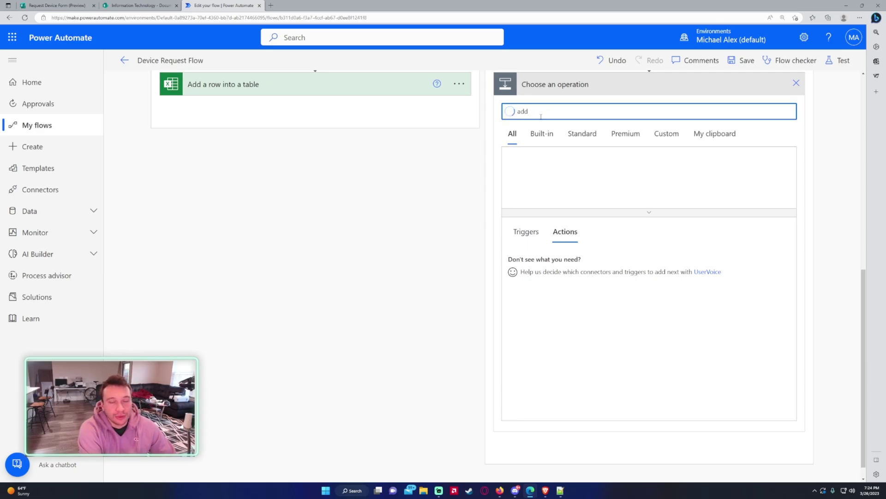
type(" a row")
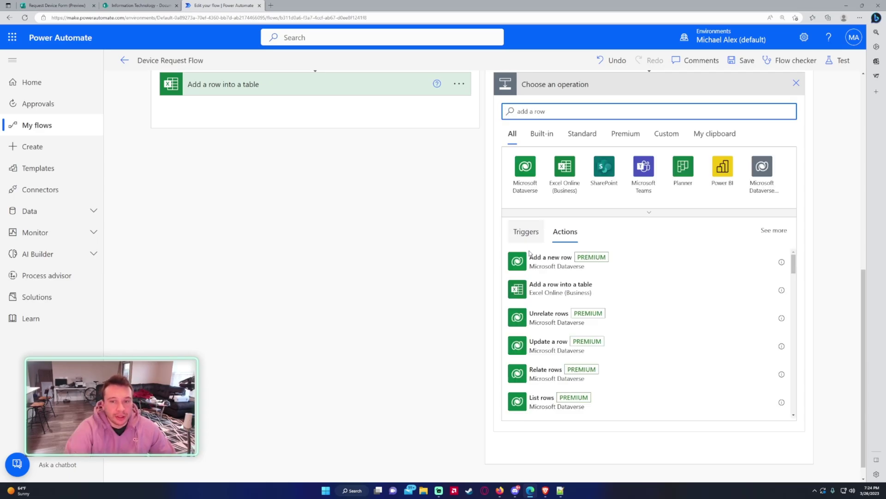
left_click(587, 290)
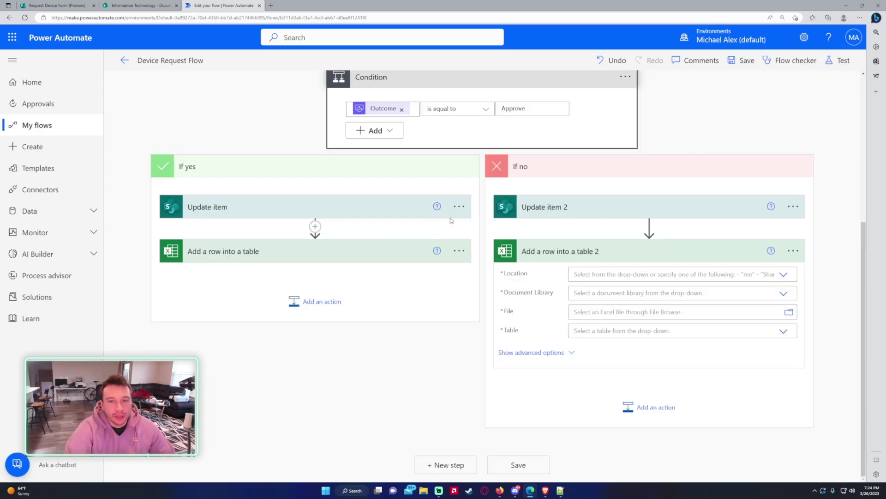
Set its location to the Information Technology SharePoint site and the Documents library
left_click(621, 274)
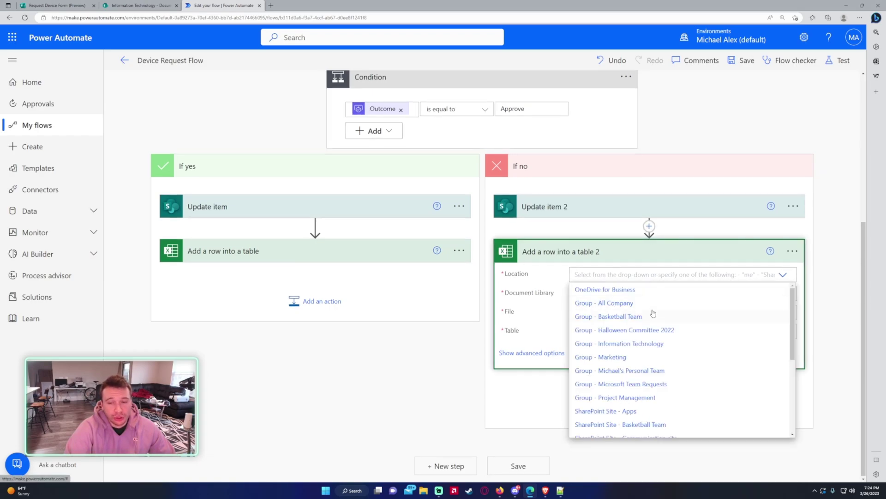
scroll(665, 318, "down", 1)
scroll(667, 340, "up", 1)
scroll(660, 355, "down", 4)
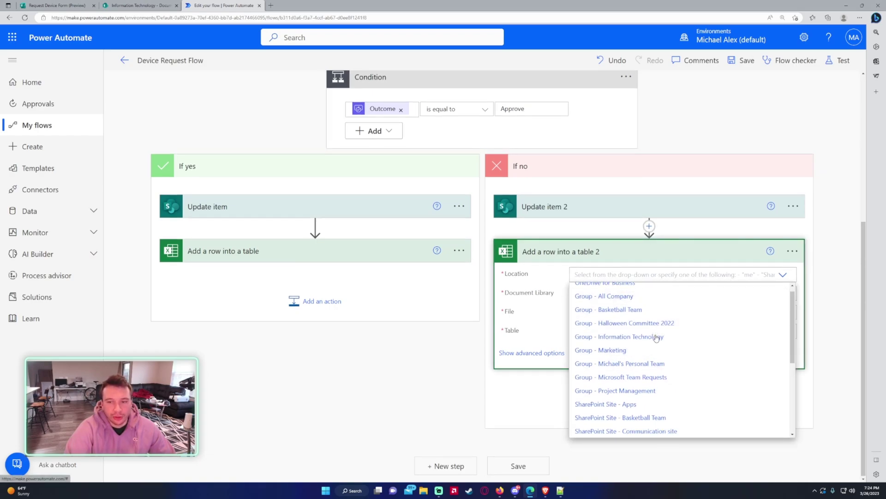
scroll(644, 367, "down", 1)
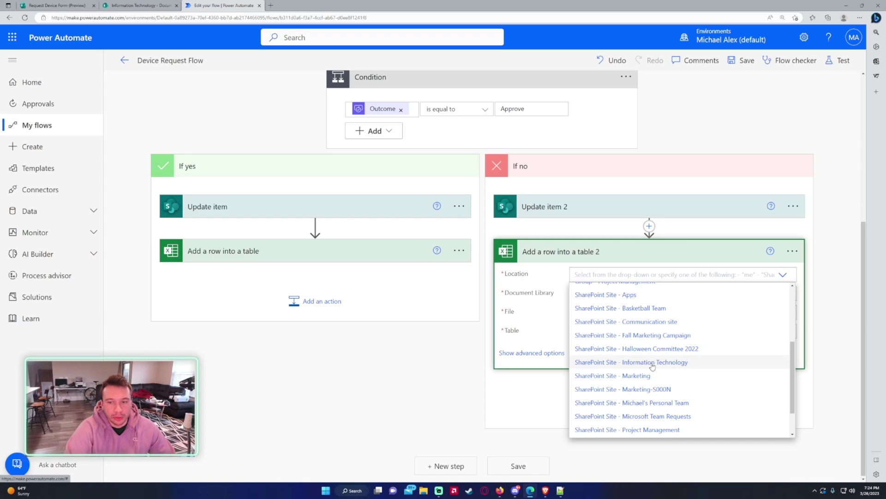
left_click(646, 364)
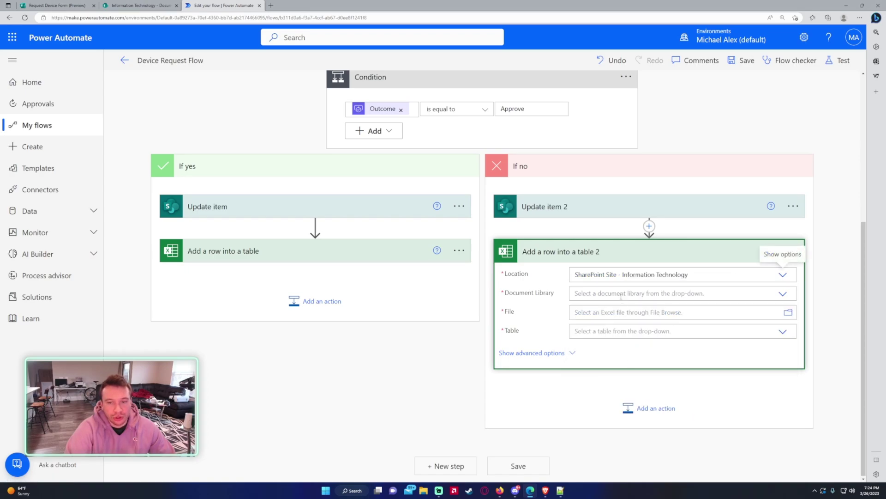
left_click(782, 294)
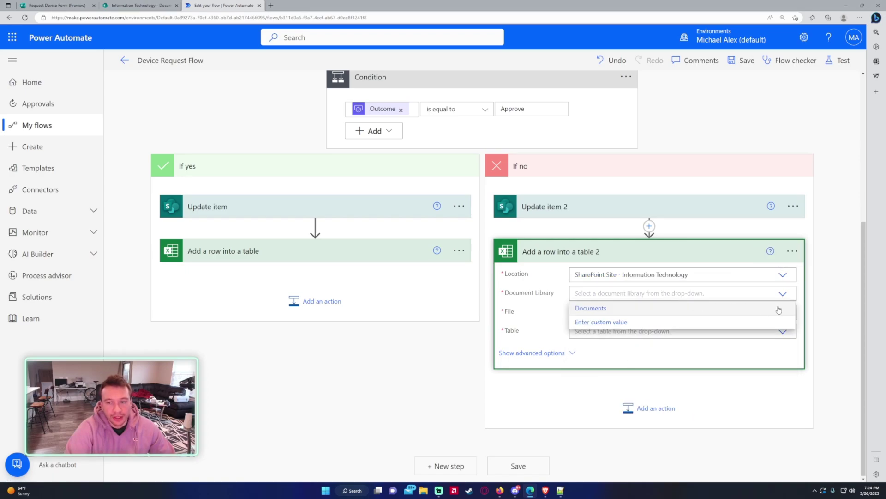
left_click(600, 310)
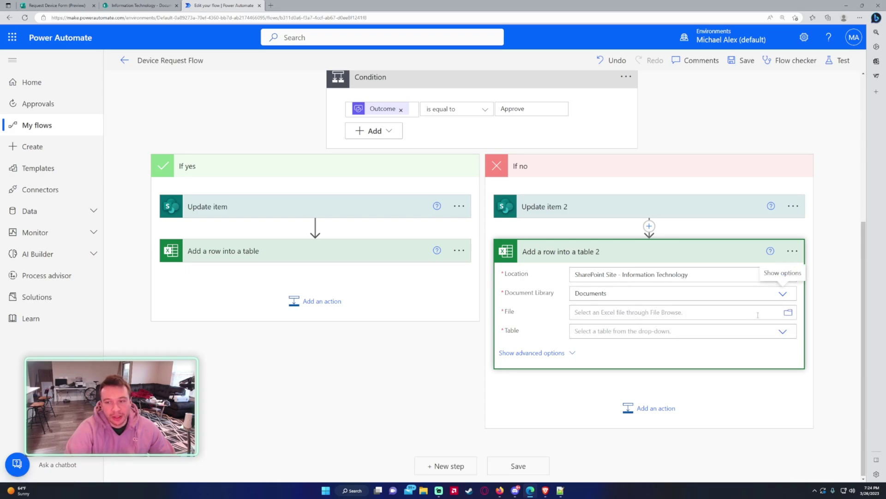
Choose /Manager Only/Book1.xlsx as the workbook and Table1 as the table
left_click(788, 312)
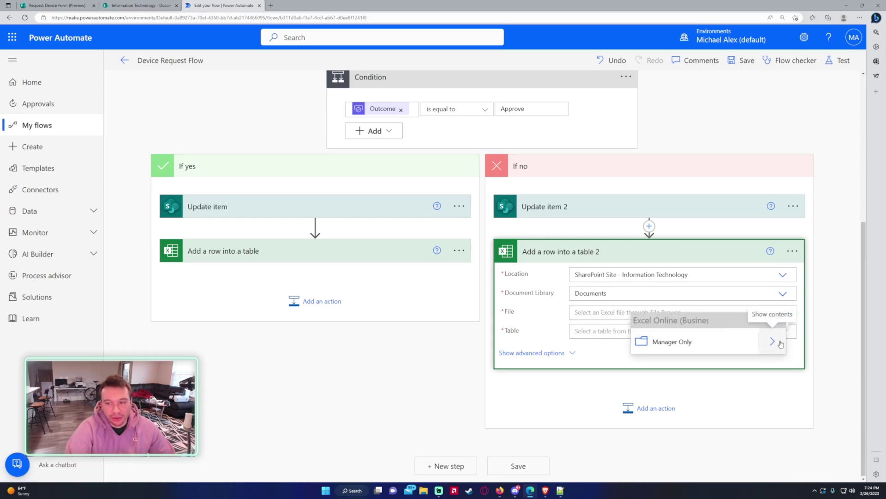
left_click(780, 344)
left_click(667, 346)
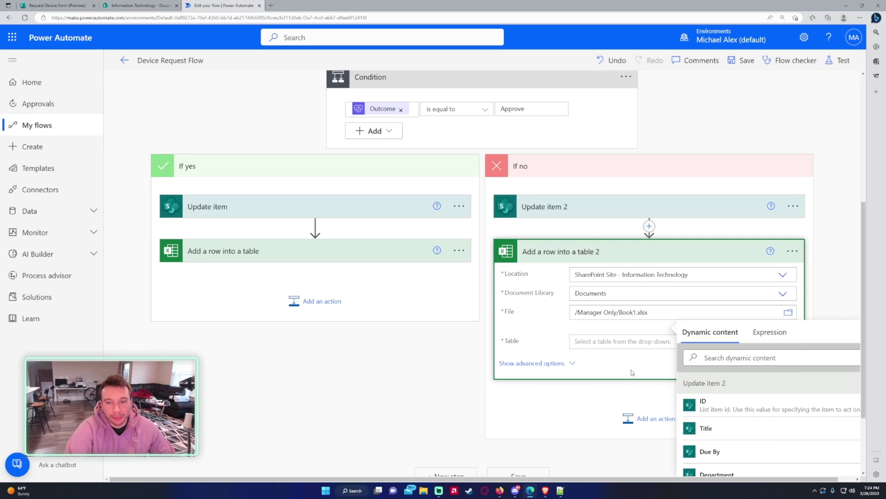
left_click(628, 371)
left_click(623, 331)
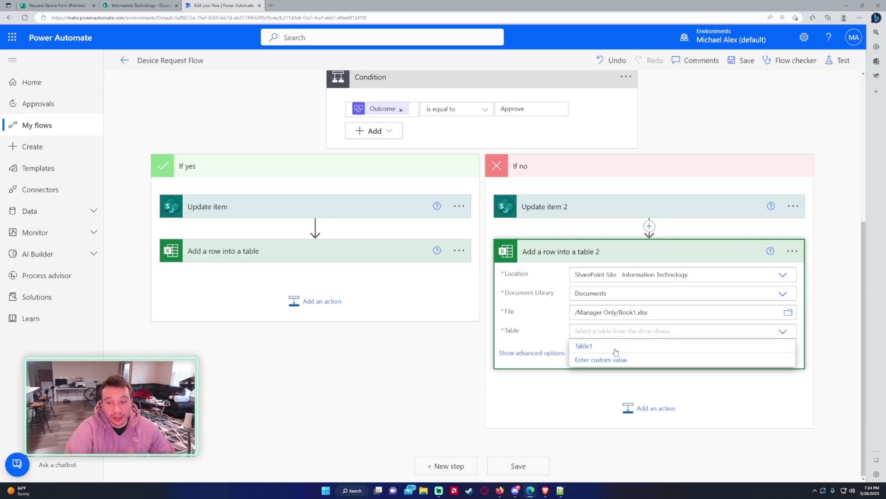
left_click(615, 347)
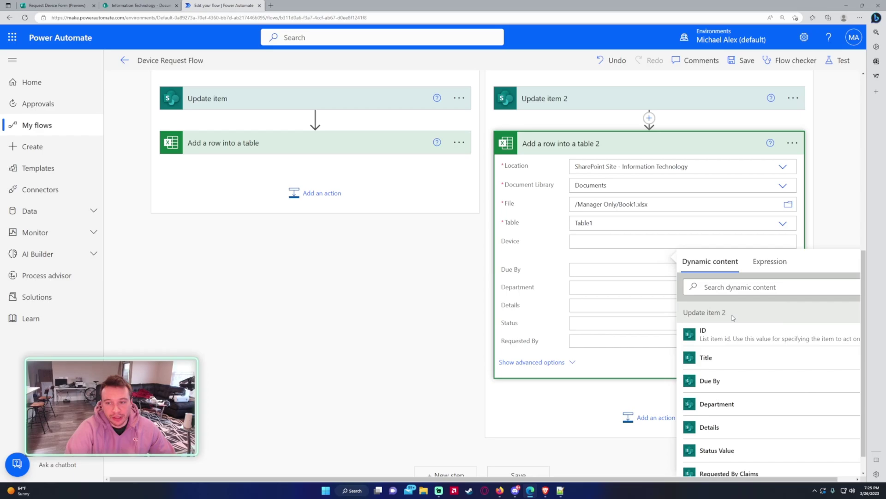
Fill Device, Due By, Department, Details and Status with Title, Due By, Department, Details and Status Value
key("ctrl+minus")
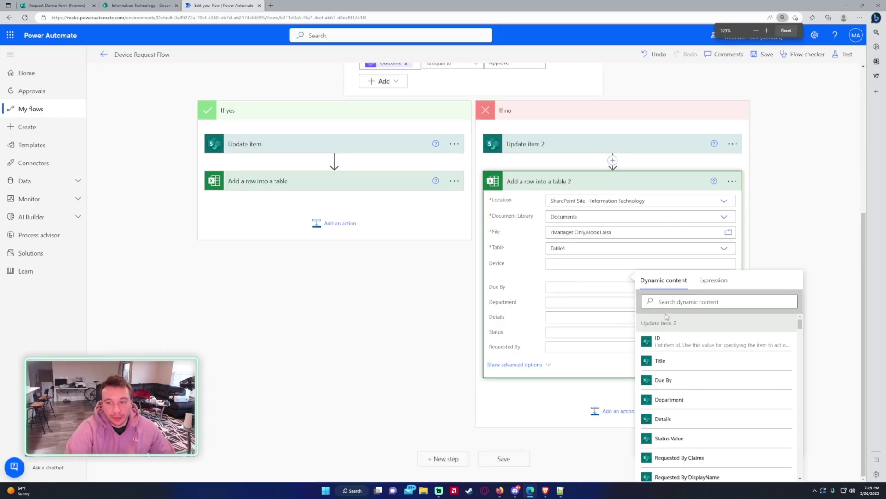
left_click(673, 363)
key("Tab")
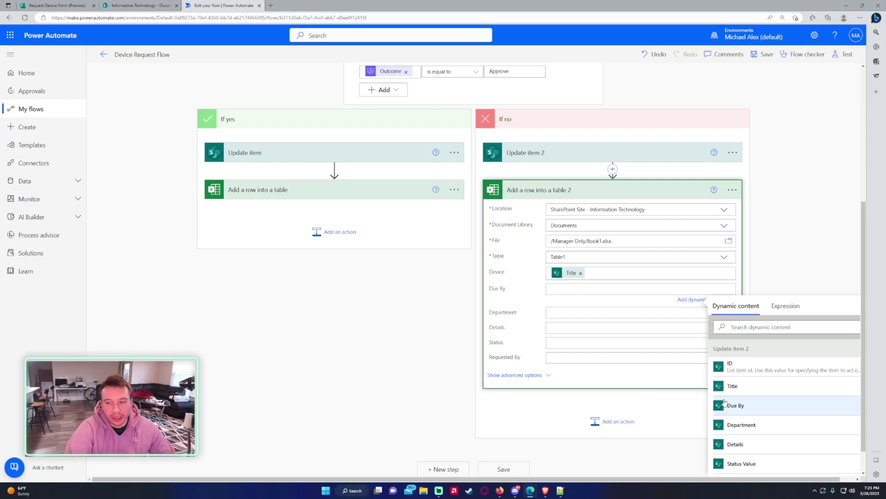
left_click(734, 405)
left_click(741, 447)
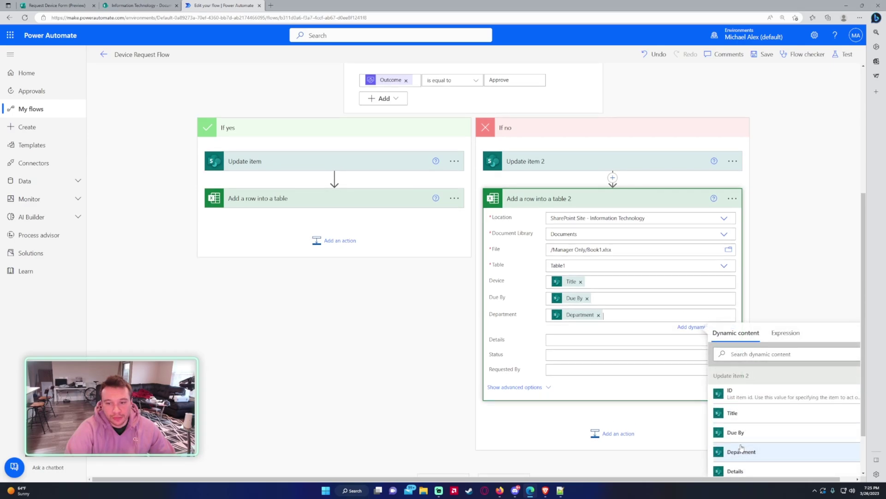
left_click(571, 341)
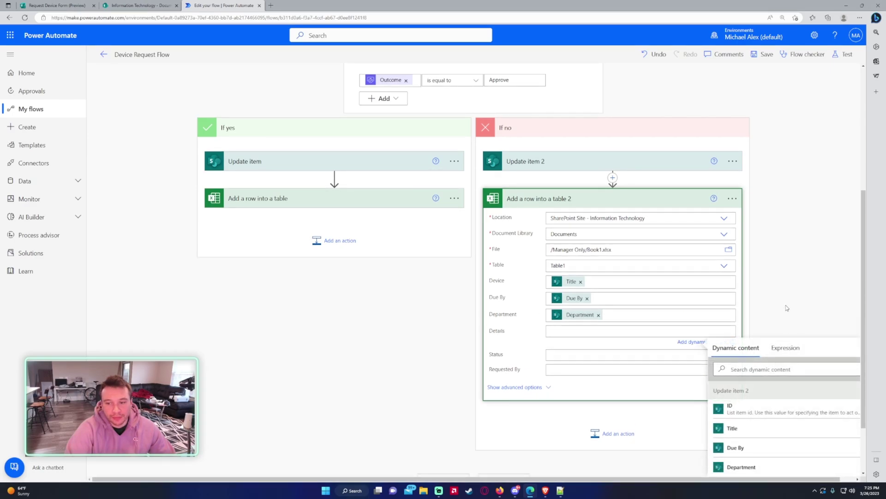
scroll(761, 407, "down", 2)
left_click(735, 414)
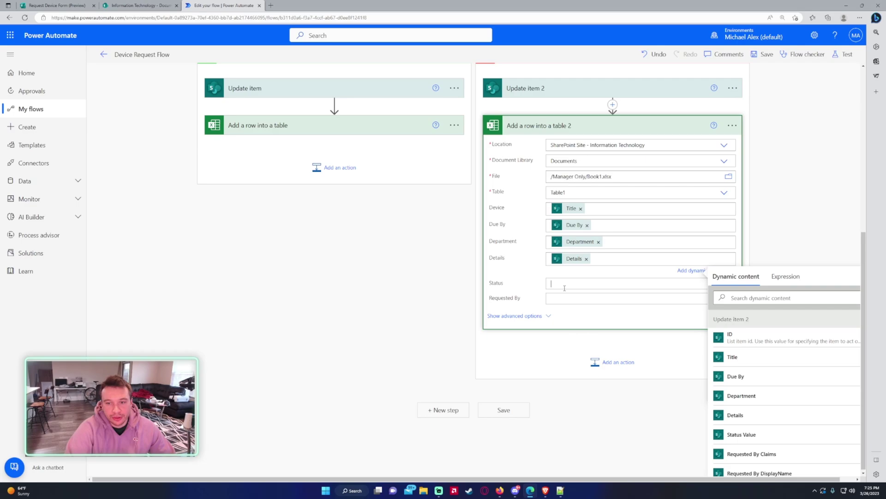
left_click(747, 433)
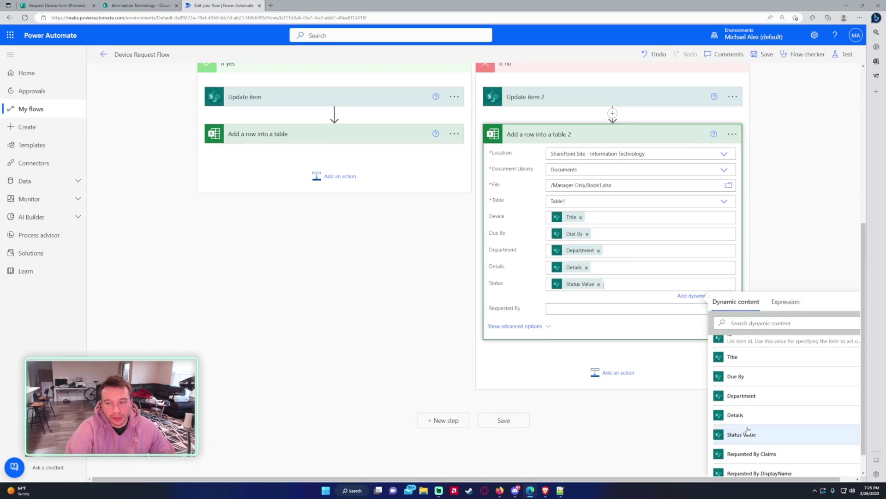
Map Requested By to the requester's DisplayName, collapse both Excel row cards and save the flow
left_click(563, 309)
scroll(781, 397, "down", 1)
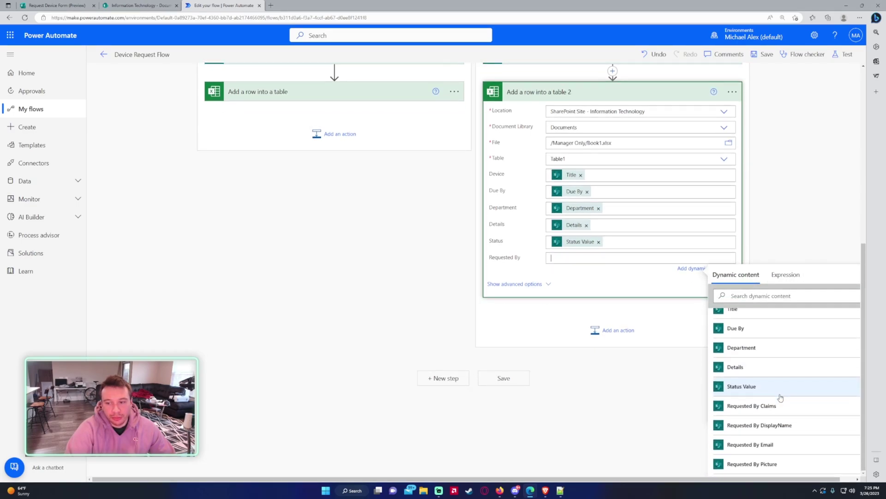
scroll(780, 397, "down", 1)
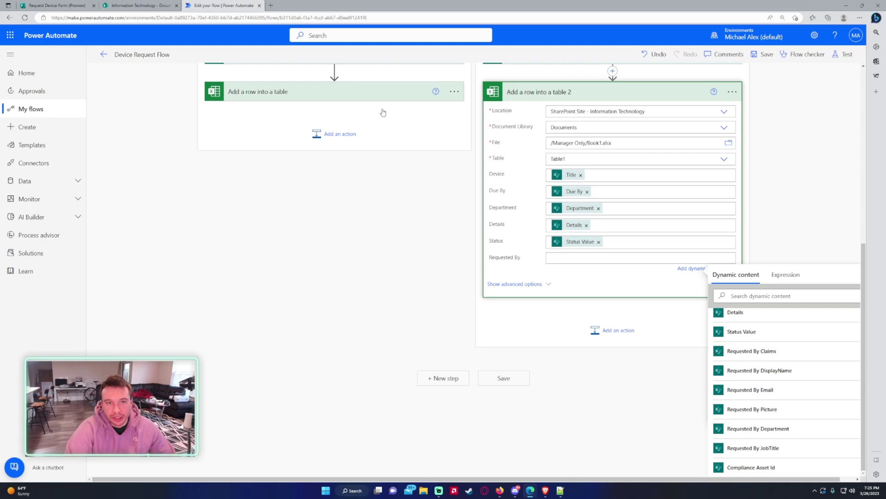
left_click(383, 95)
scroll(383, 139, "up", 2)
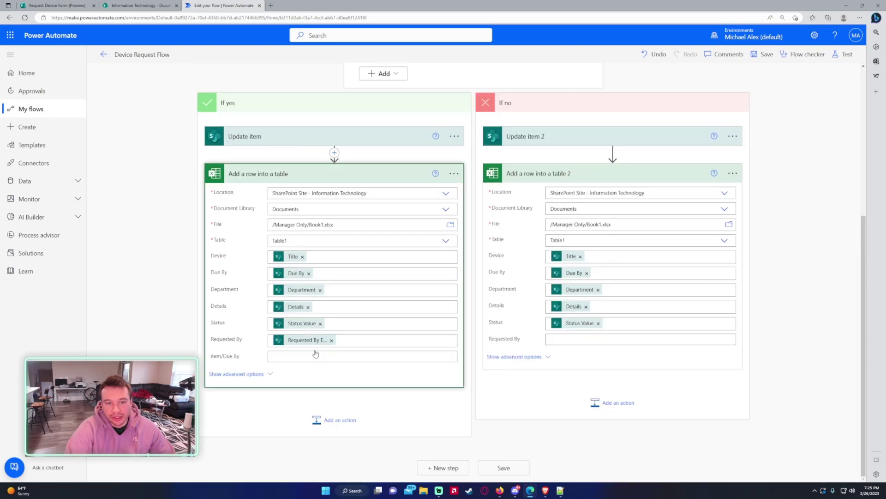
left_click(629, 339)
scroll(629, 340, "down", 2)
scroll(784, 415, "down", 1)
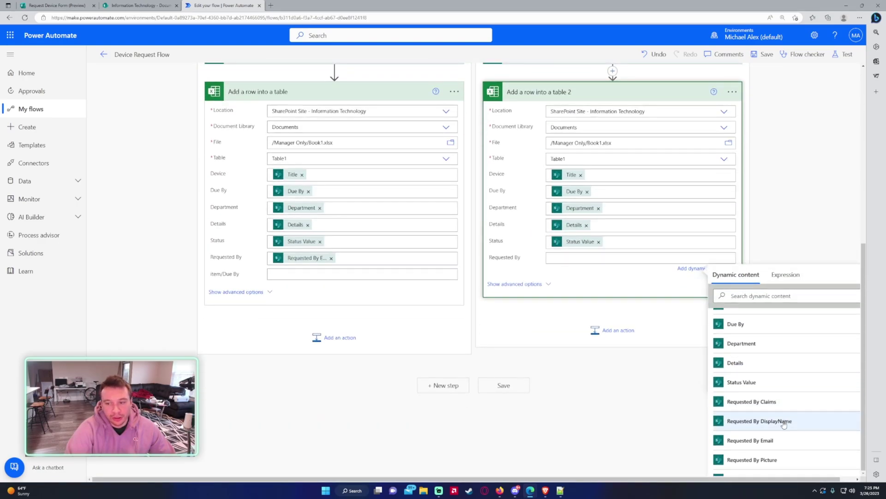
left_click(783, 421)
scroll(491, 340, "up", 5)
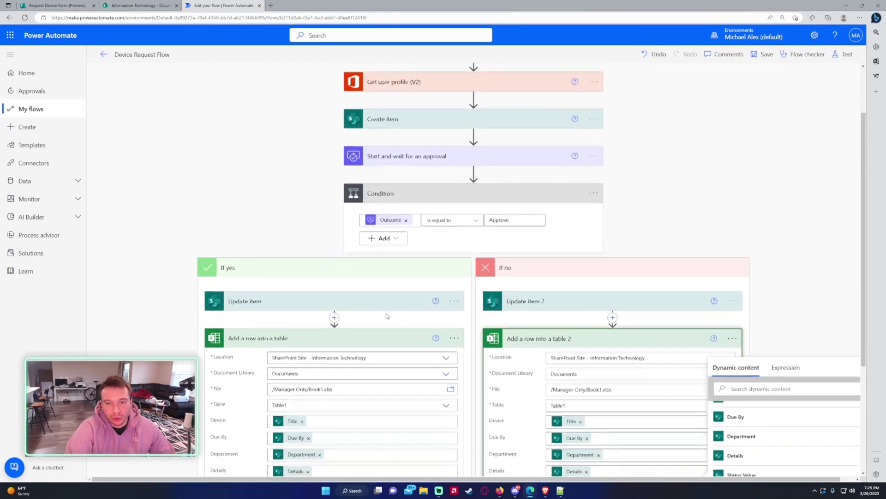
left_click(543, 340)
left_click(492, 463)
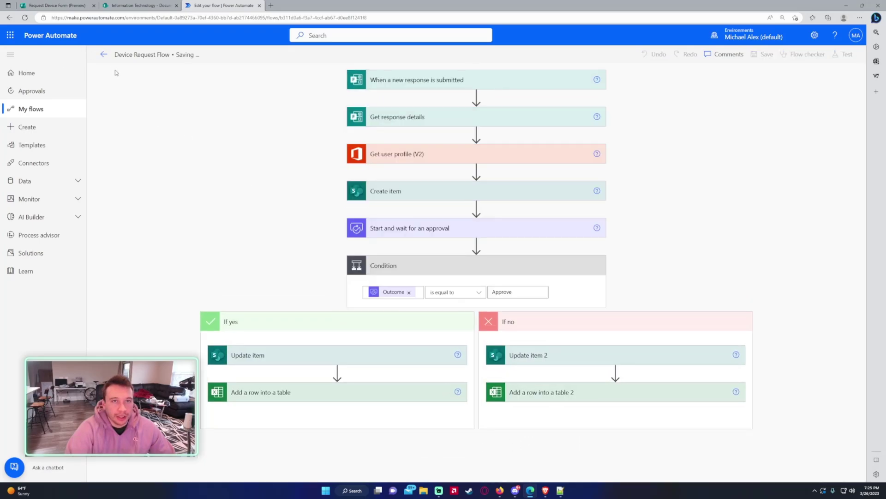
In the form, request an iPad needed by 3/31/2023 for the HR department
left_click(55, 5)
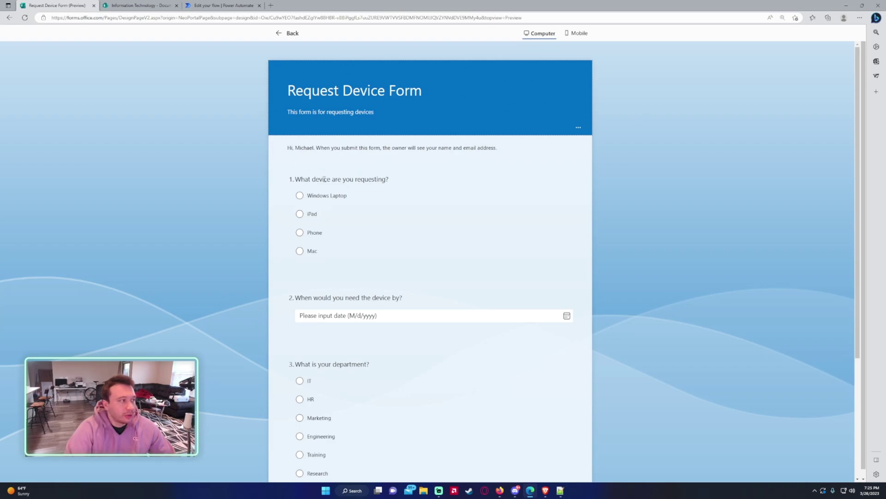
key("ctrl+plus")
key("ctrl+plus")
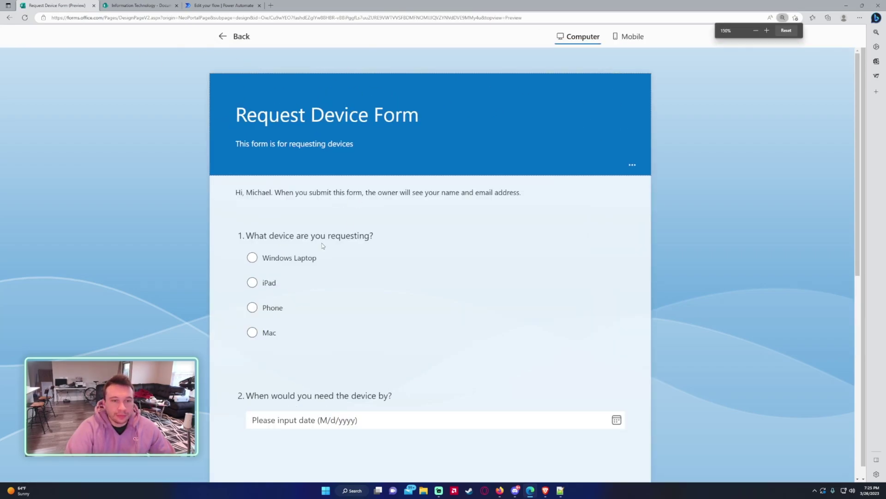
scroll(323, 244, "down", 1)
left_click(268, 219)
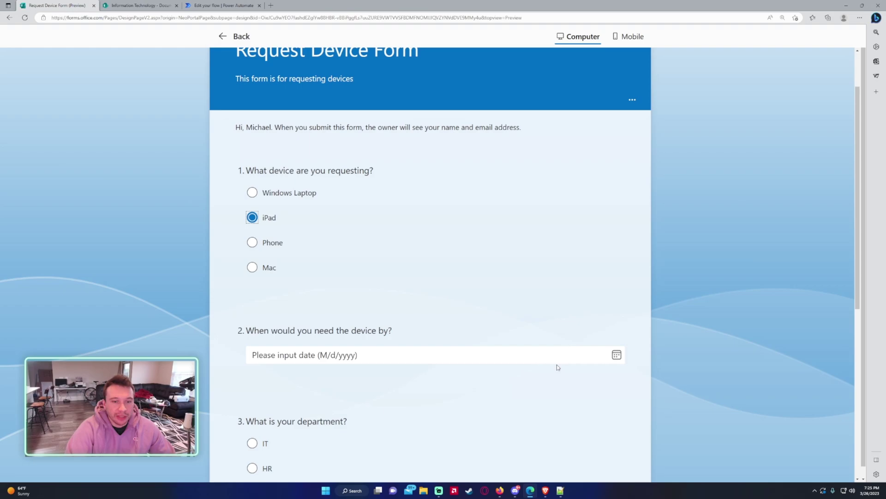
left_click(531, 357)
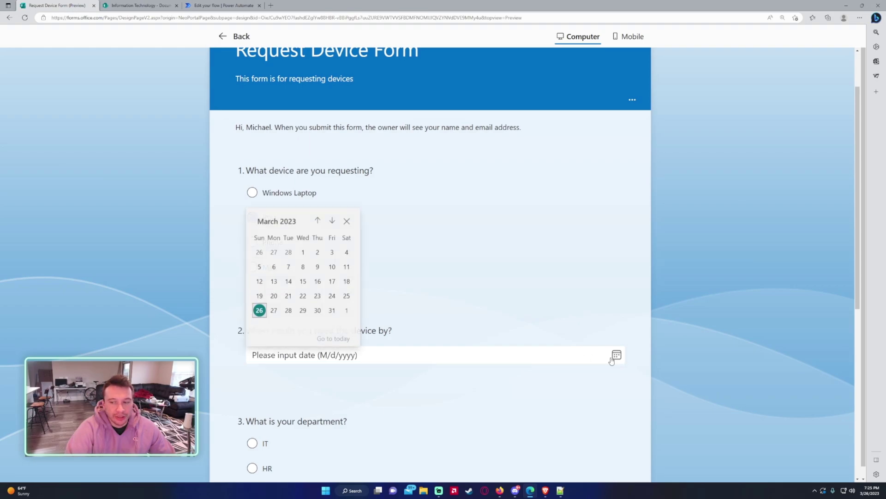
left_click(332, 310)
scroll(301, 291, "down", 3)
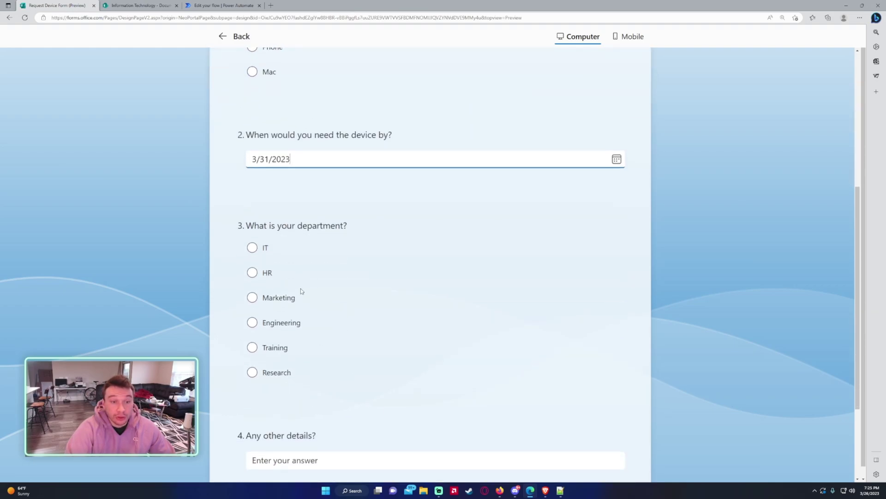
left_click(251, 277)
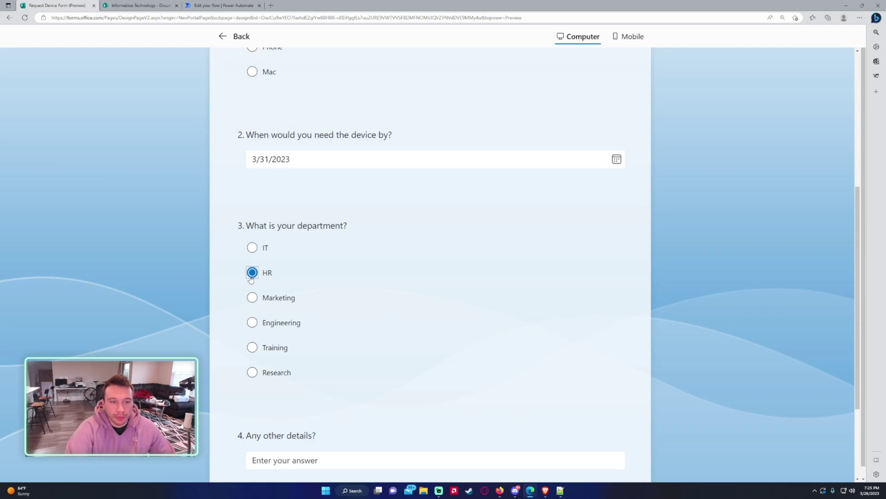
Enter the details 'Please make sure its Rose Gold' and submit the response
scroll(282, 305, "down", 3)
left_click(310, 329)
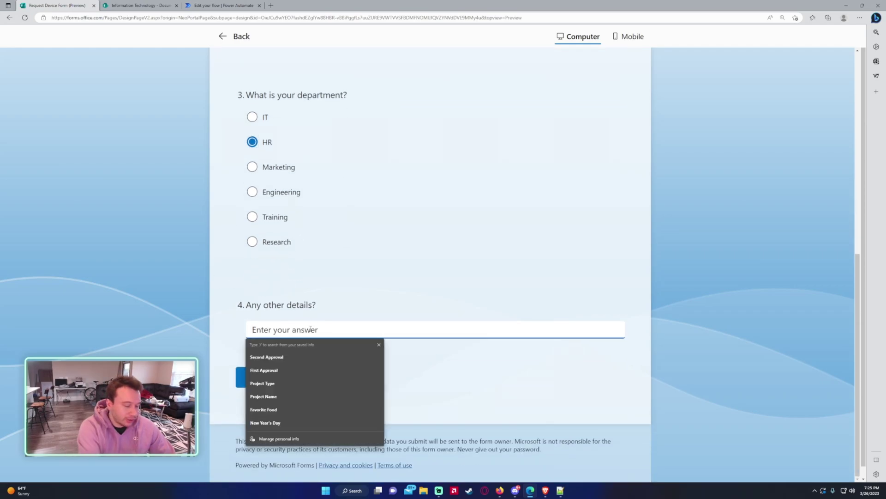
type("Please ")
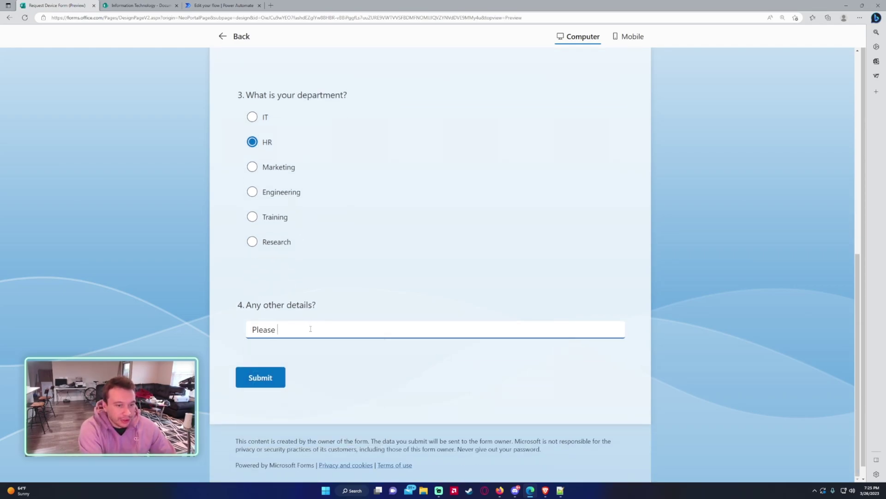
type("make sure its ")
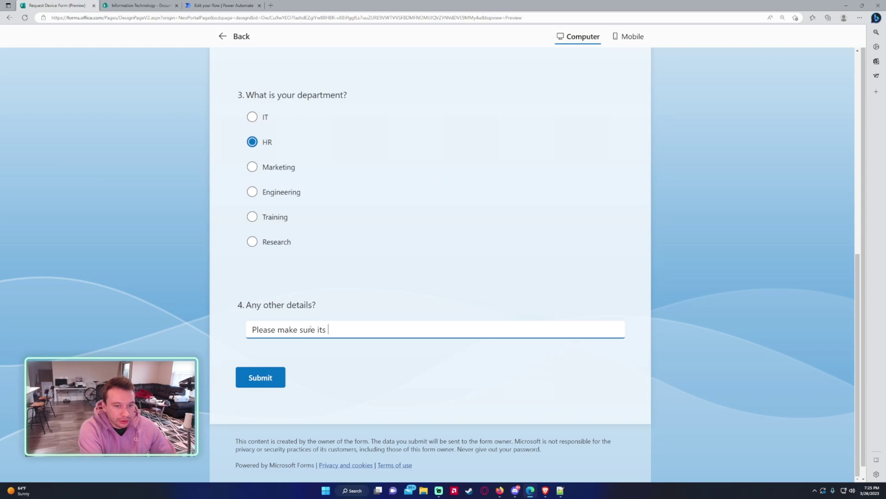
type("Ro")
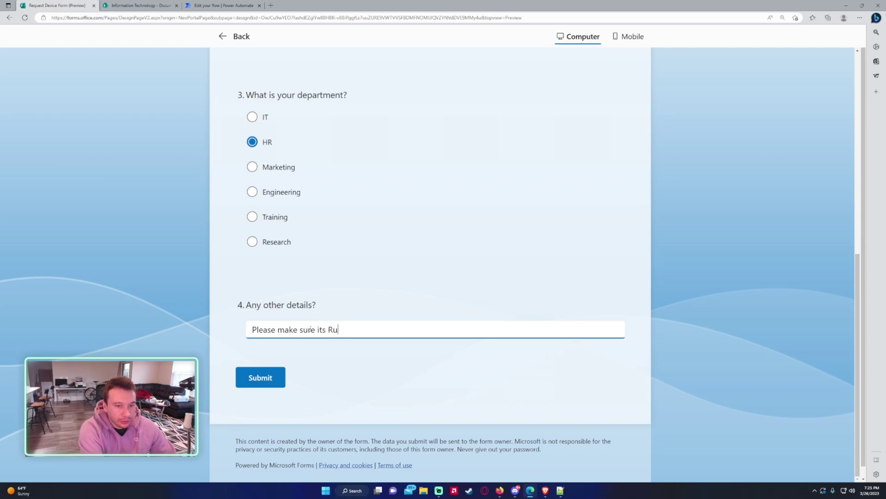
key("BackSpace")
type("ose Gold")
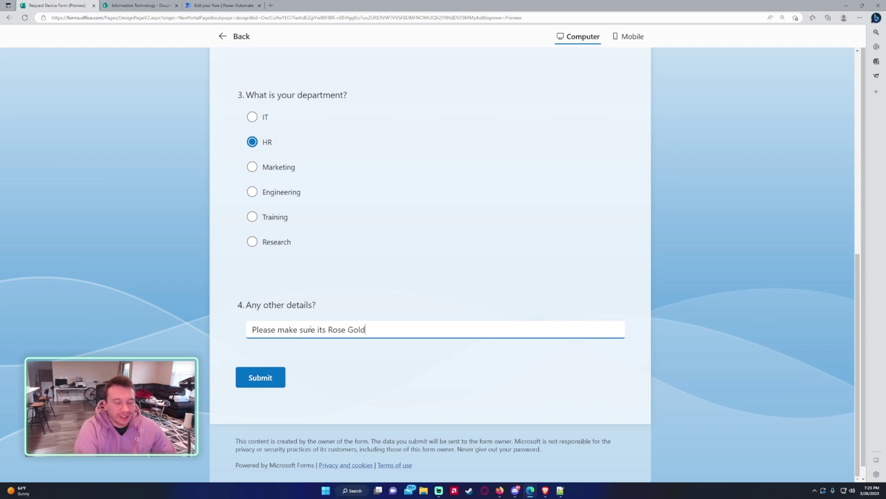
scroll(299, 383, "up", 7)
scroll(296, 375, "down", 7)
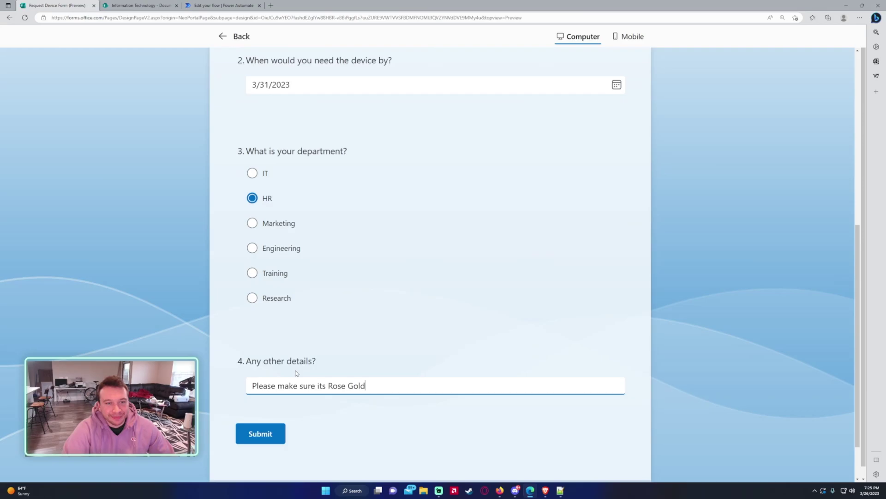
left_click(253, 379)
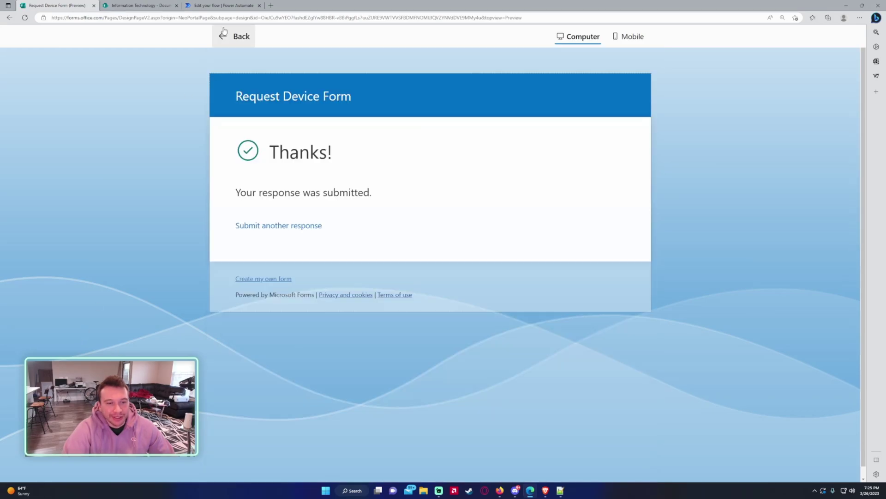
Open the latest Device Request Flow run from the run history
left_click(220, 6)
left_click(104, 54)
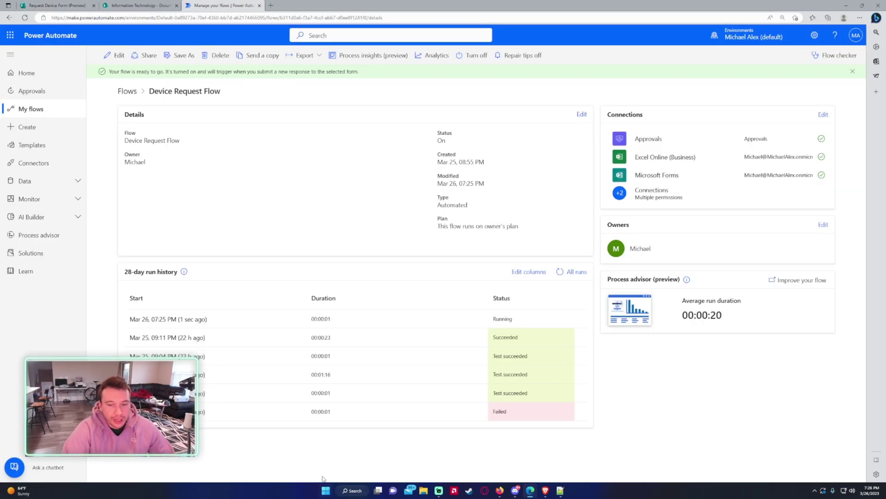
left_click(325, 491)
type("test")
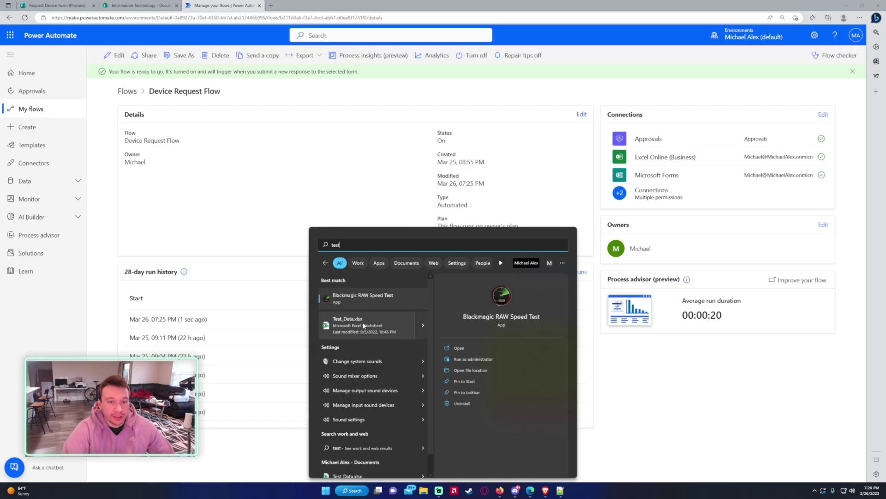
key("BackSpace")
key("BackSpace")
key("BackSpace")
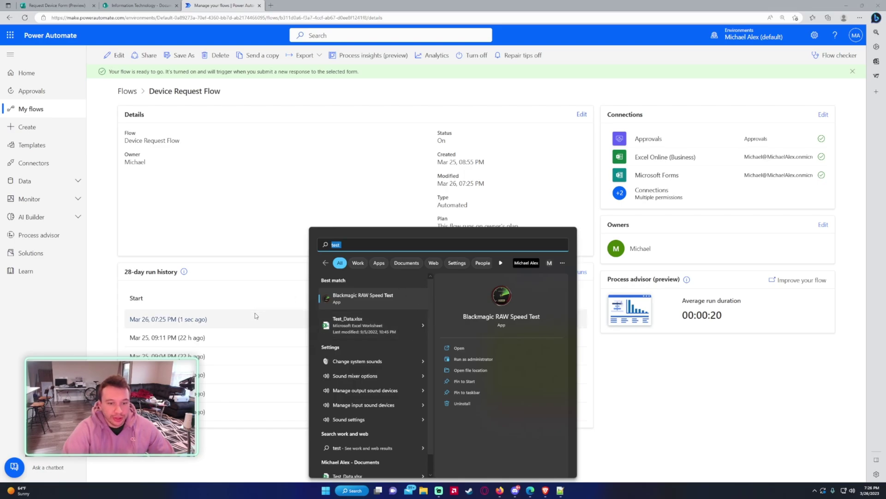
left_click(256, 317)
left_click(172, 319)
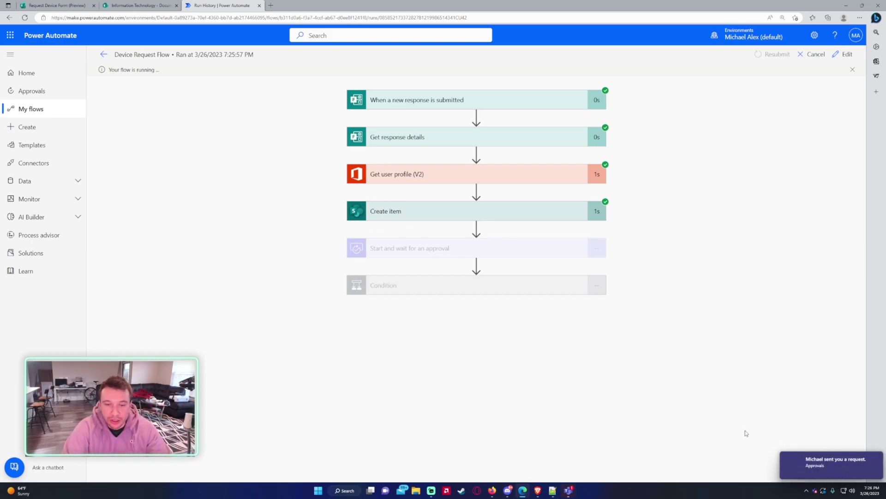
Check the SharePoint Device Request list for the new Pending iPad item, then return to the run
left_click(151, 3)
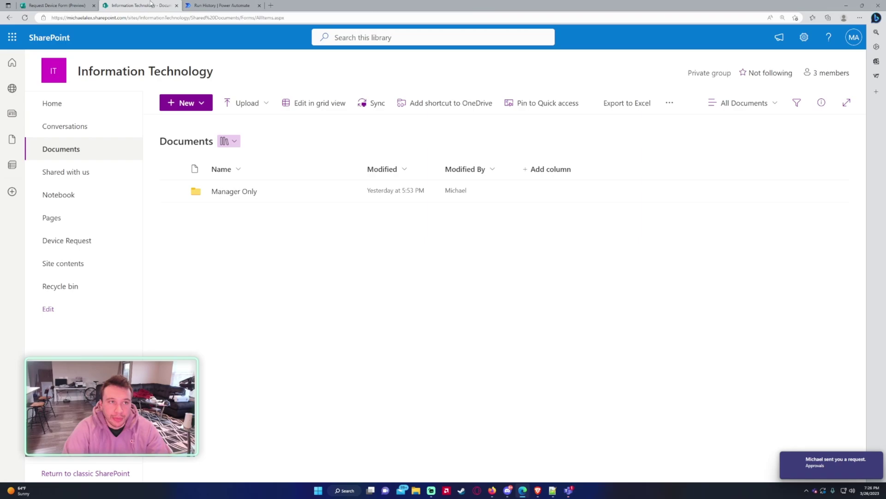
left_click(82, 245)
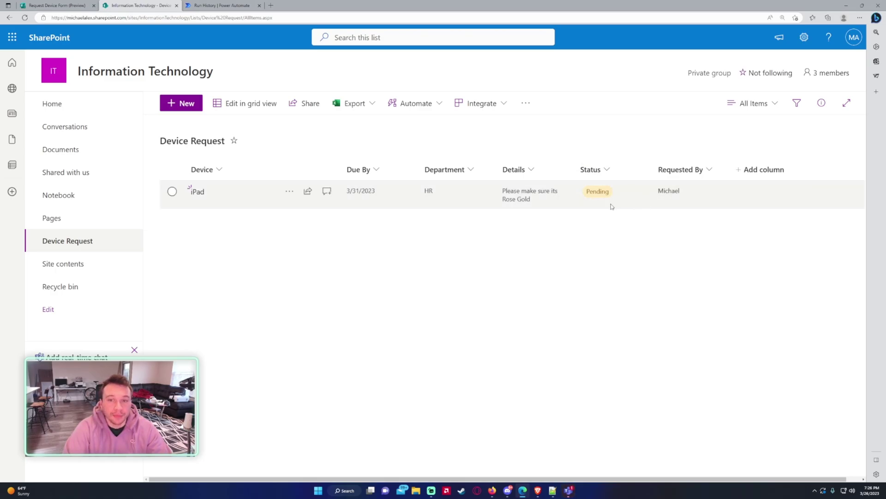
left_click(233, 6)
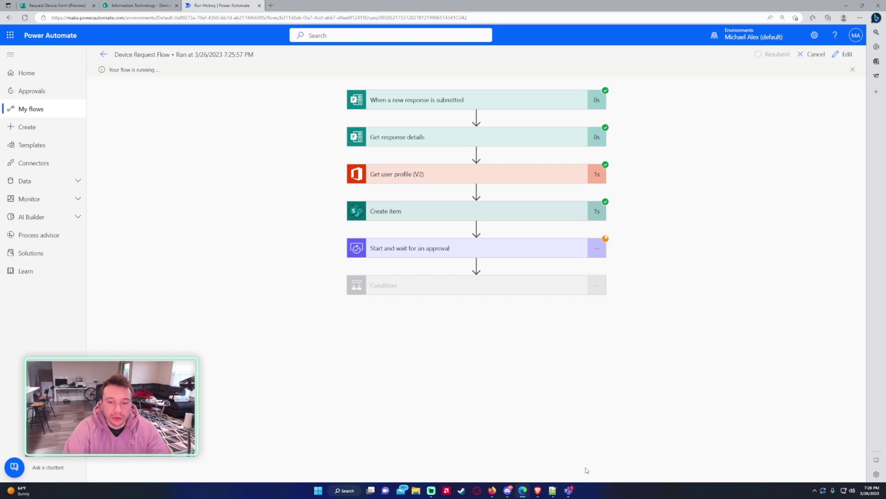
Open the iPad request in Teams Approvals and view its linked SharePoint item
left_click(569, 490)
left_click(86, 82)
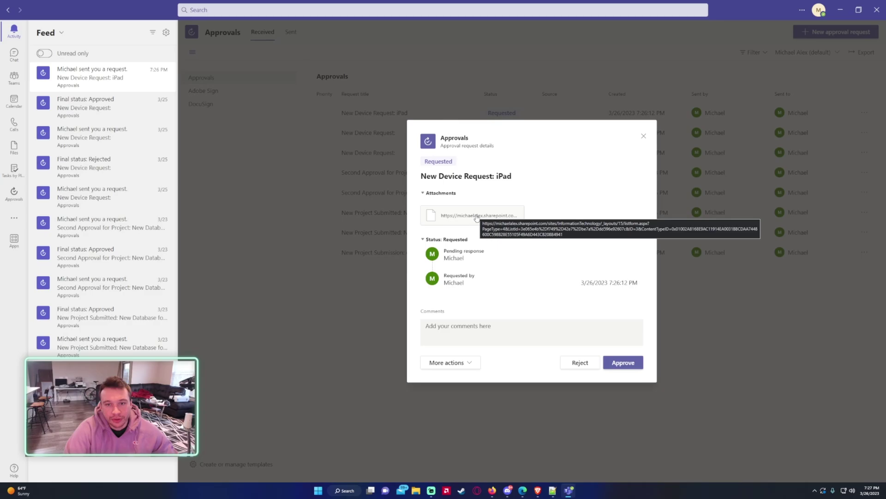
left_click(479, 216)
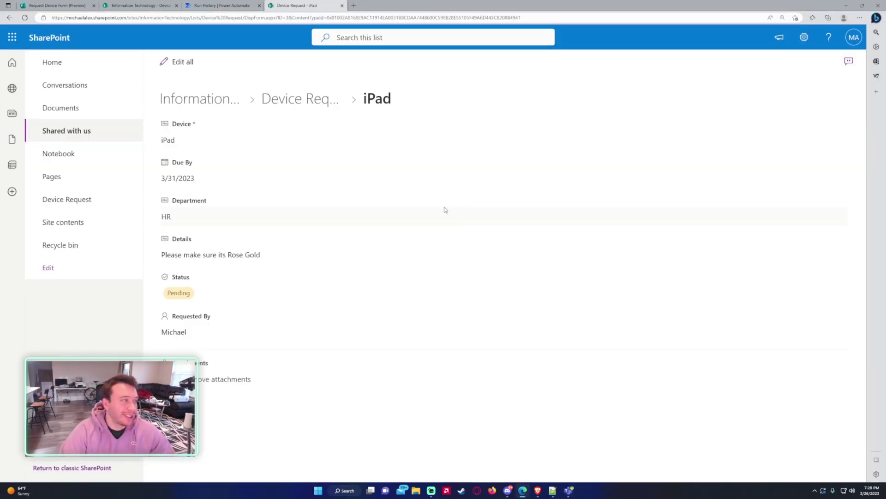
key("ctrl+minus")
key("ctrl+plus")
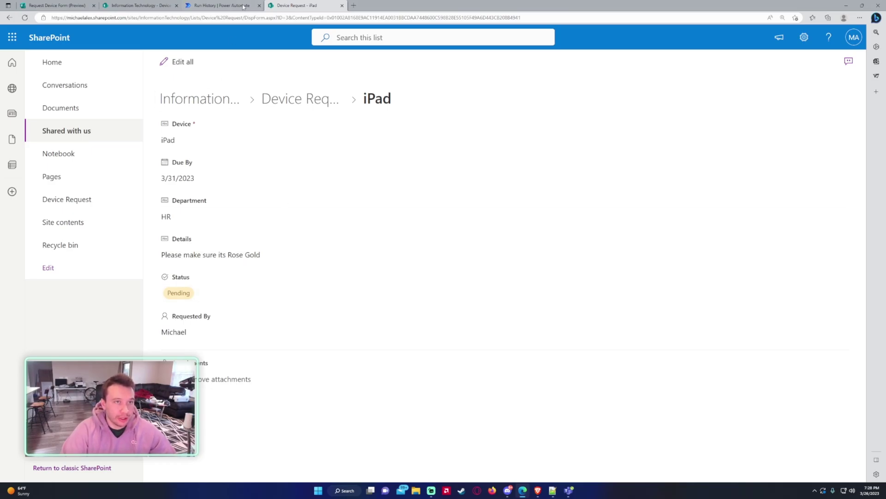
Approve the iPad request in Teams and bring the SharePoint item back into view
left_click(569, 485)
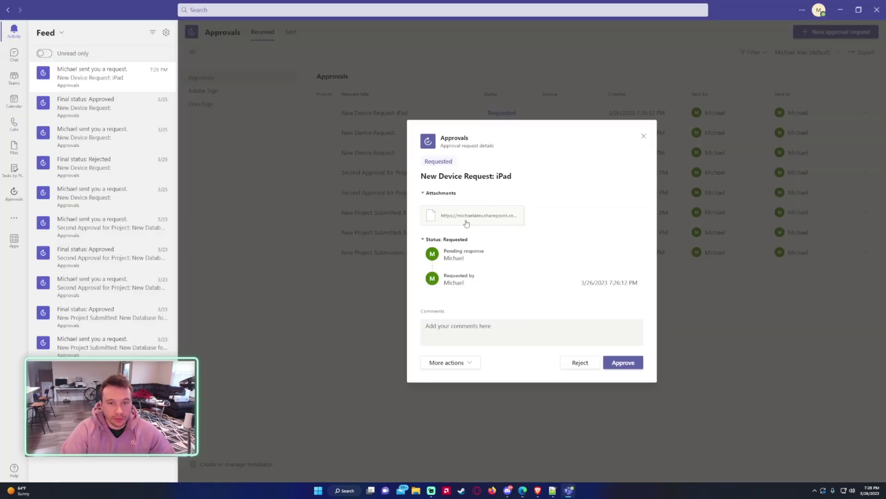
left_click(628, 362)
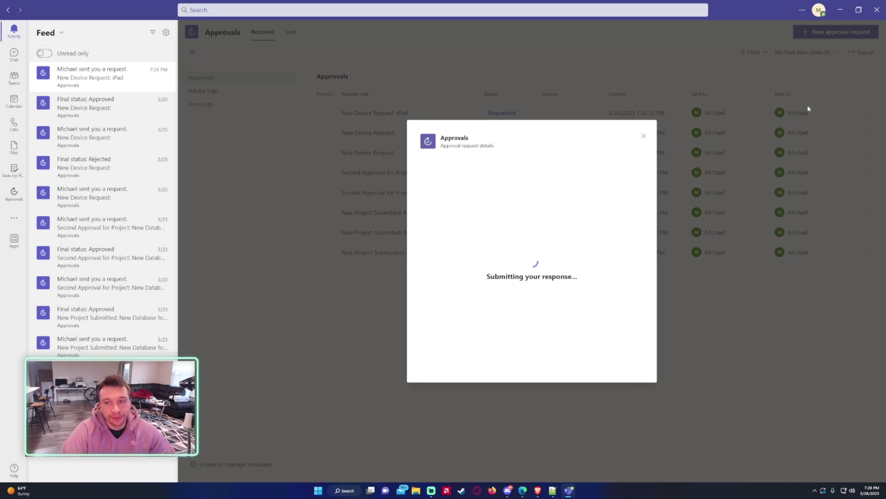
left_click(644, 136)
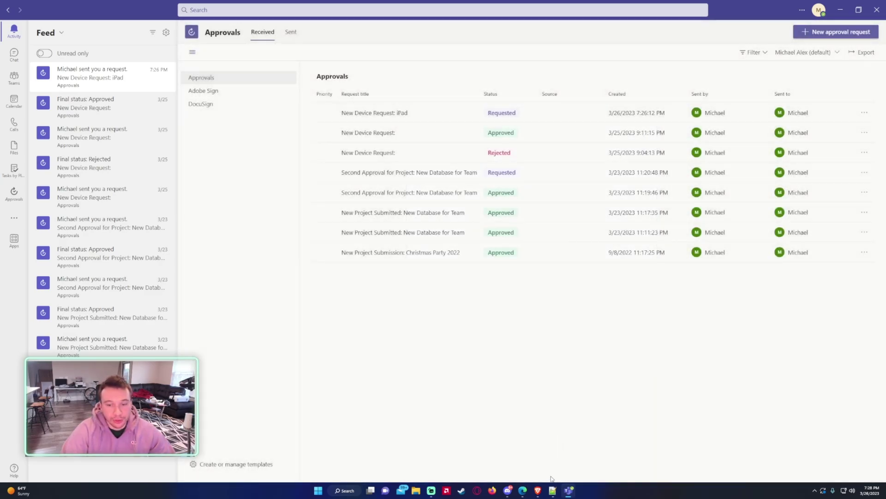
left_click(523, 492)
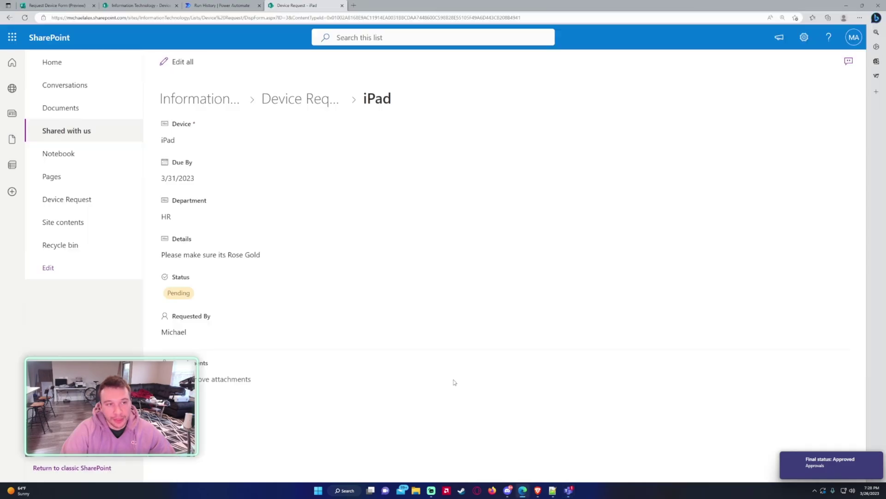
Confirm the run passed the Condition via If yes and the iPad request shows Approved in SharePoint
left_click(208, 5)
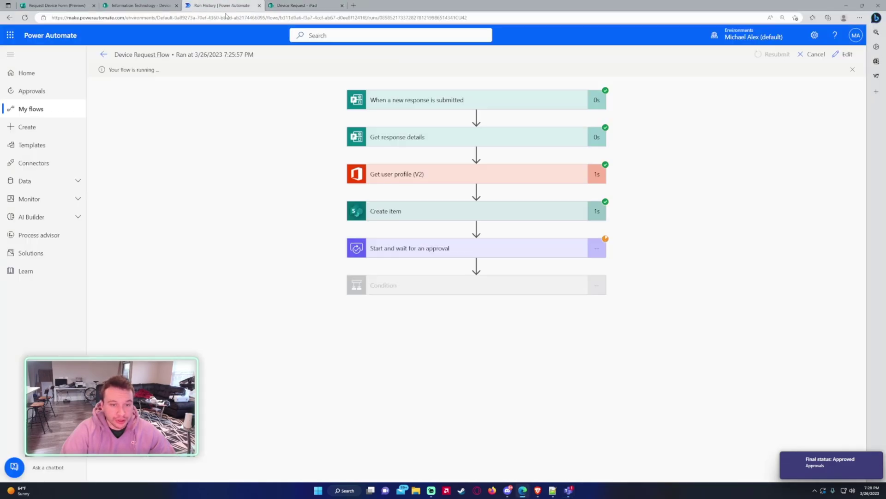
left_click(562, 283)
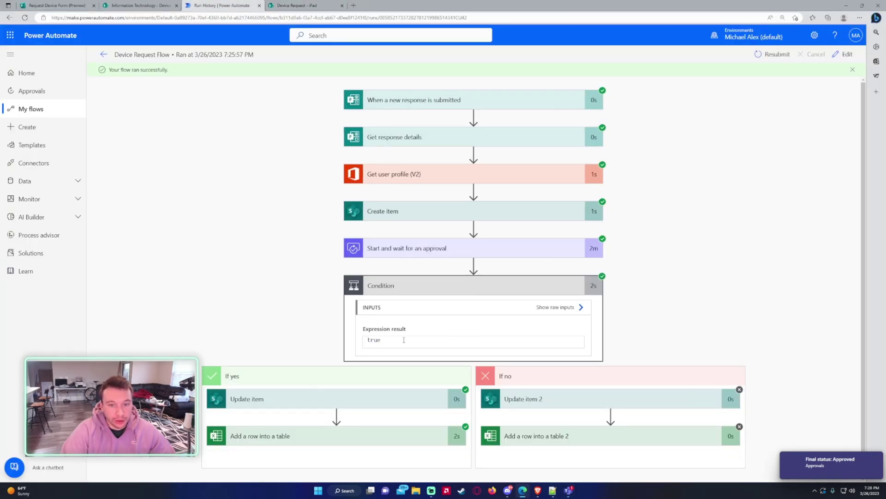
scroll(415, 342, "down", 1)
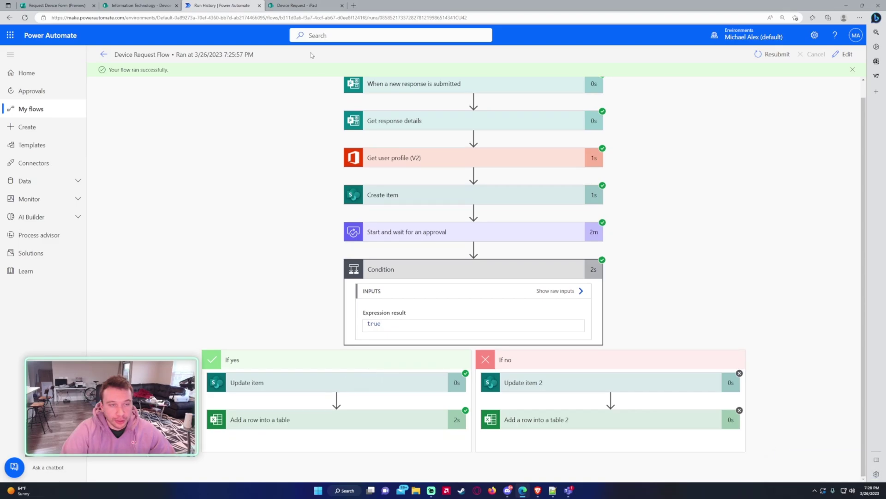
left_click(140, 5)
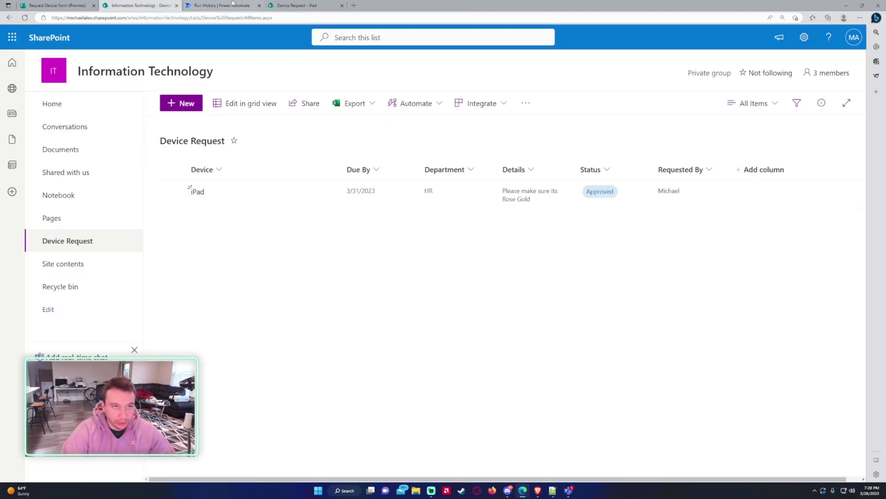
left_click(203, 6)
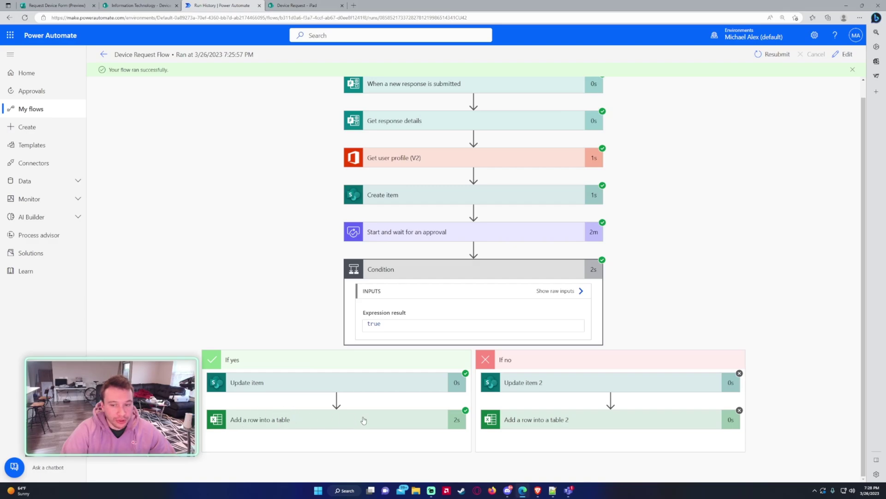
left_click(281, 4)
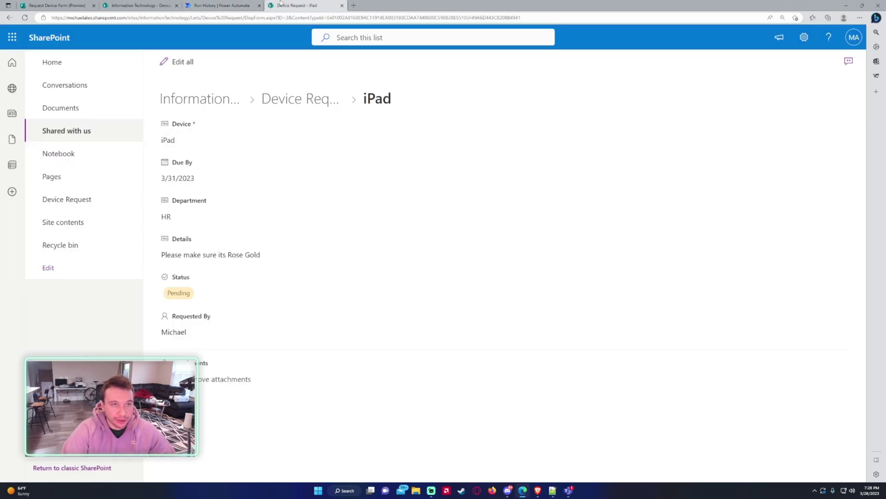
Open Book1.xlsx from the Manager Only folder and select the iPad request row in Table1
left_click(101, 115)
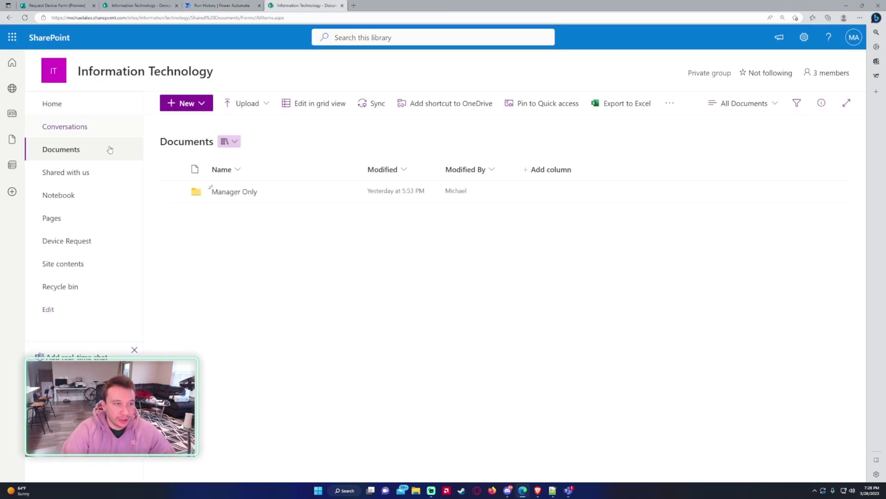
left_click(224, 194)
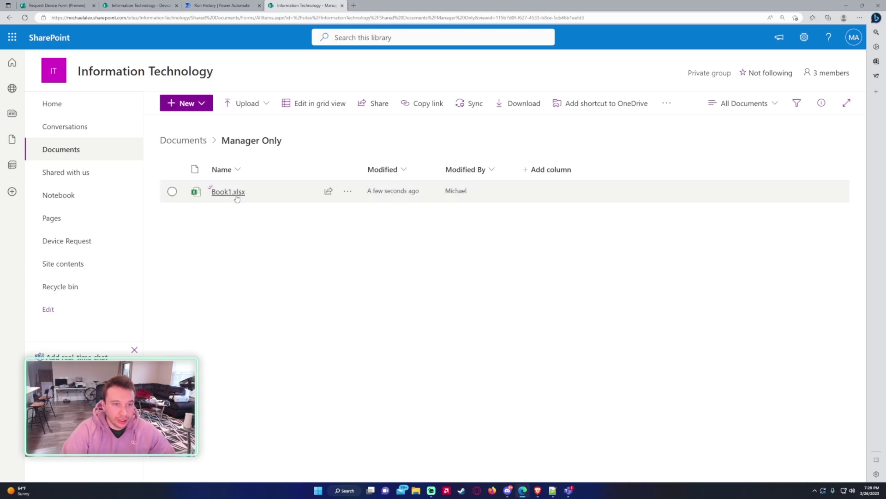
left_click(238, 197)
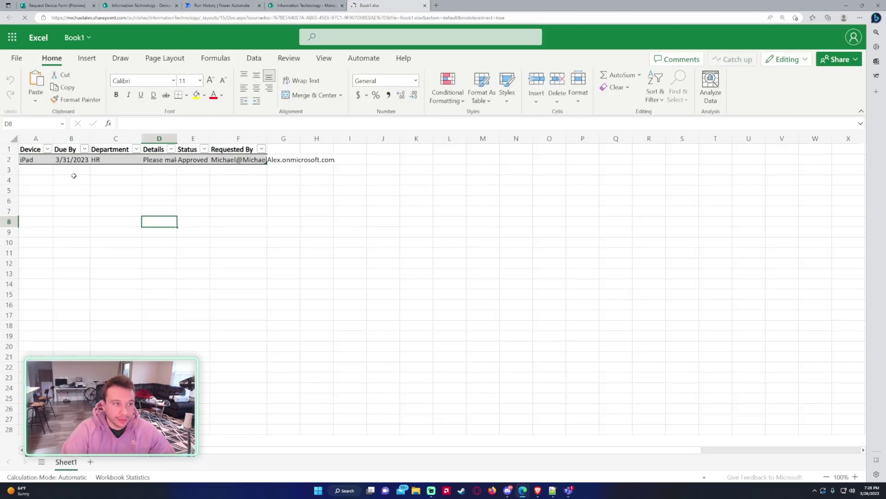
left_click(222, 160)
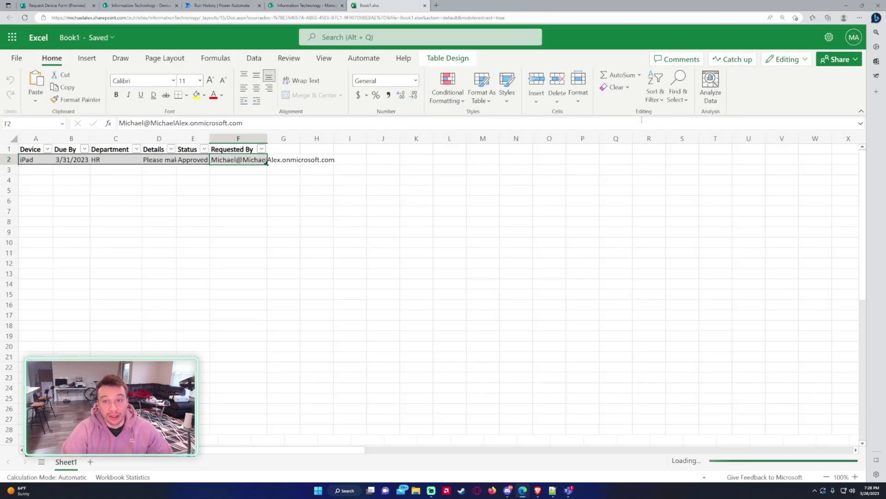
key("ctrl+a")
Review the table styles without applying one, recheck the flow run, then select cell F3 in Book1
left_click(492, 97)
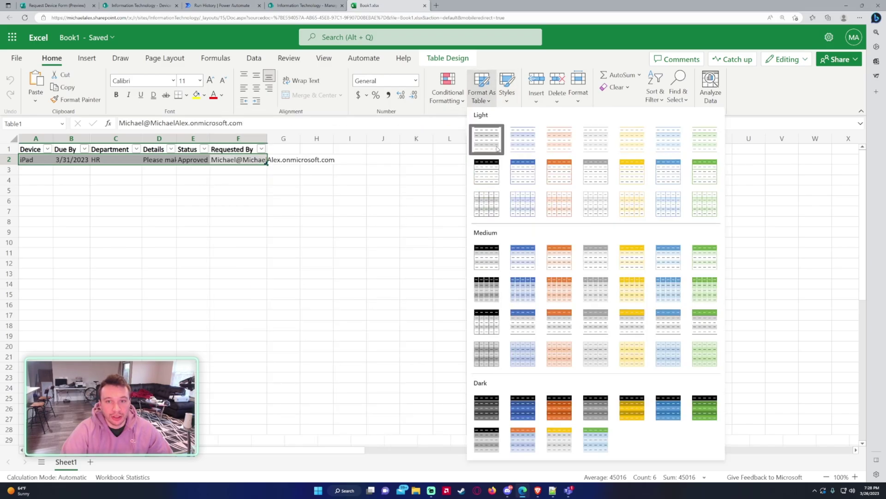
left_click(377, 211)
left_click(165, 161)
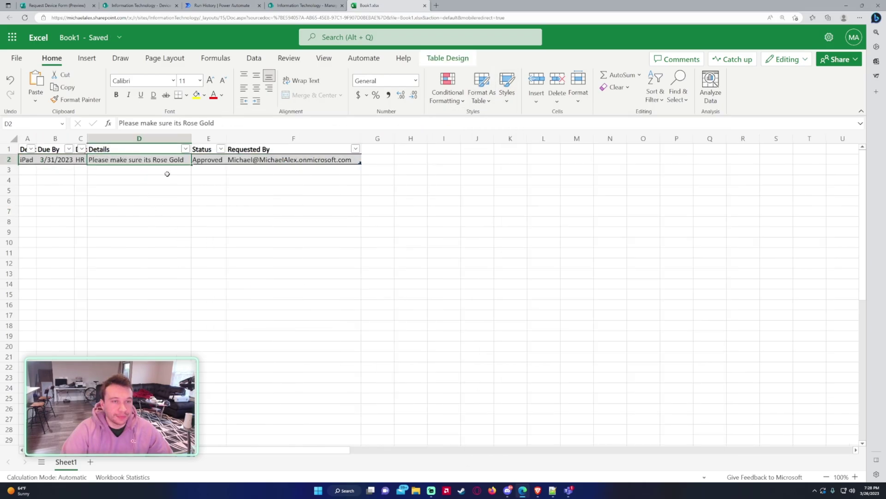
left_click(221, 5)
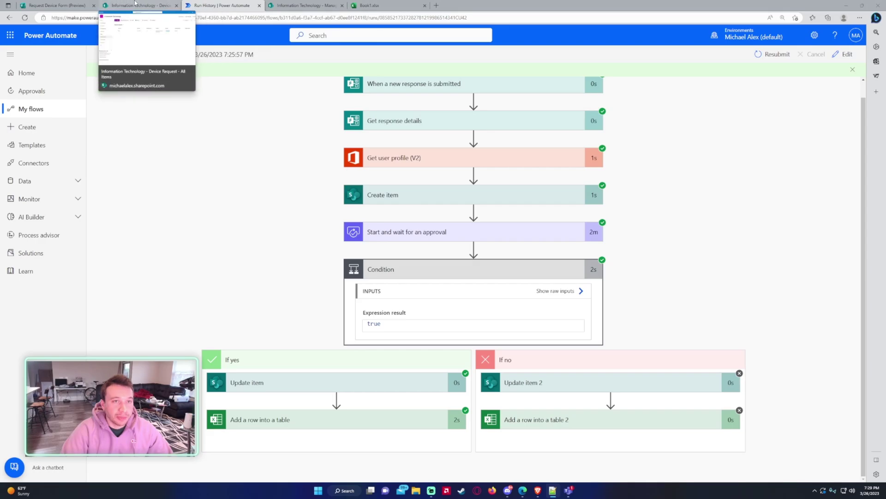
left_click(369, 5)
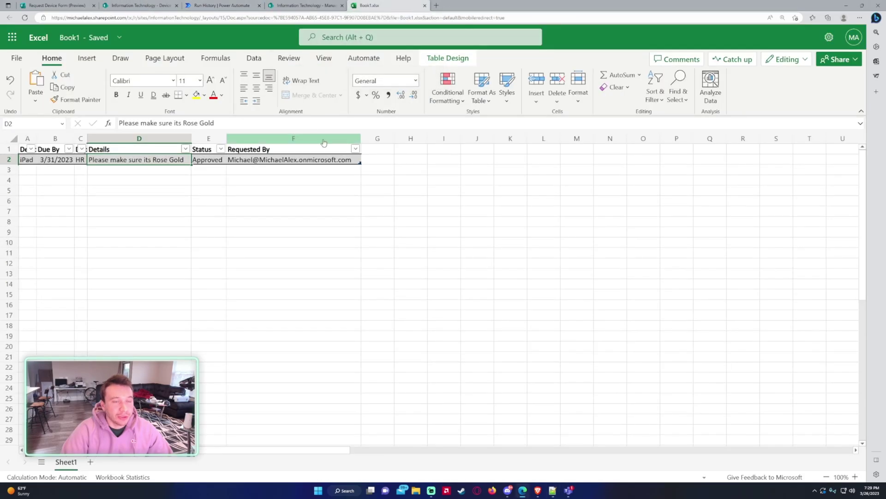
left_click(332, 170)
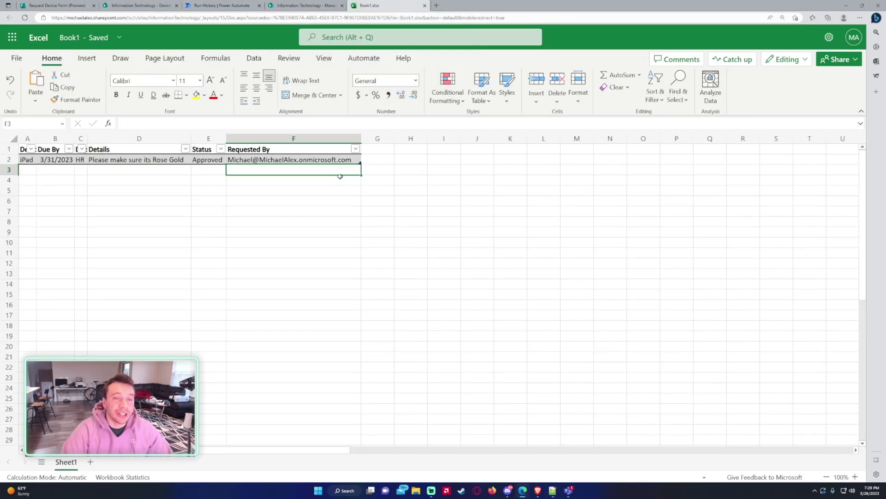